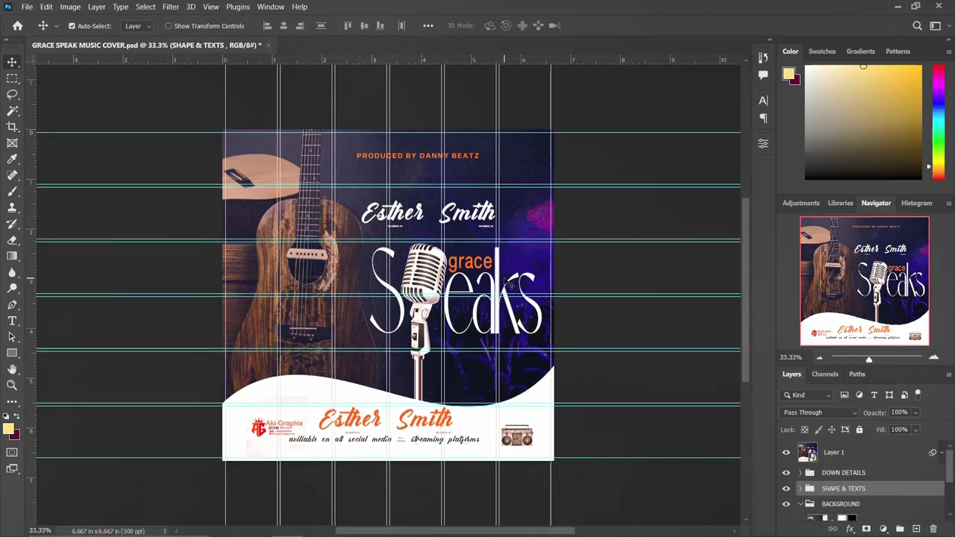
Step: Create a white 2000 × 2000 px, 300 ppi document titled 'MUCIC COVER ART DESIGN'
scroll(506, 282, down, 1)
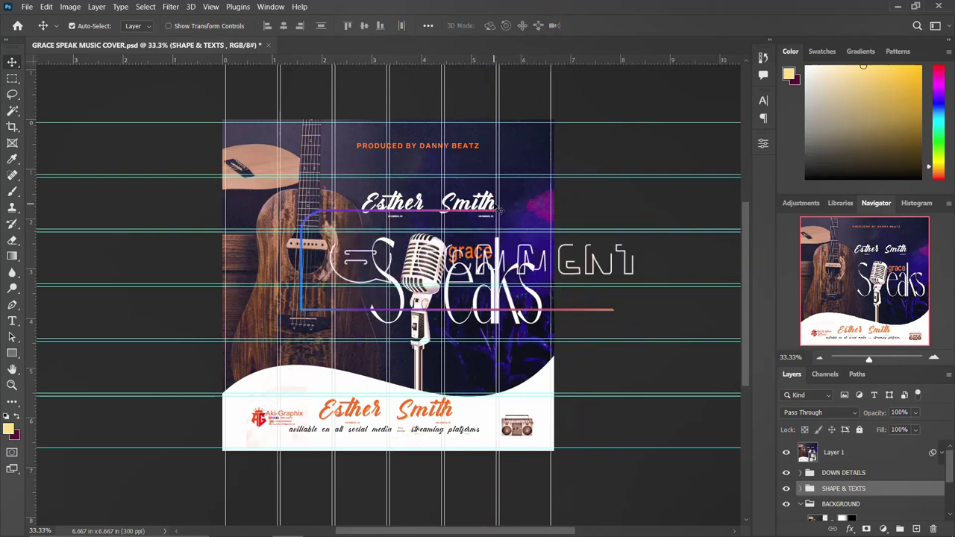
scroll(388, 283, down, 1)
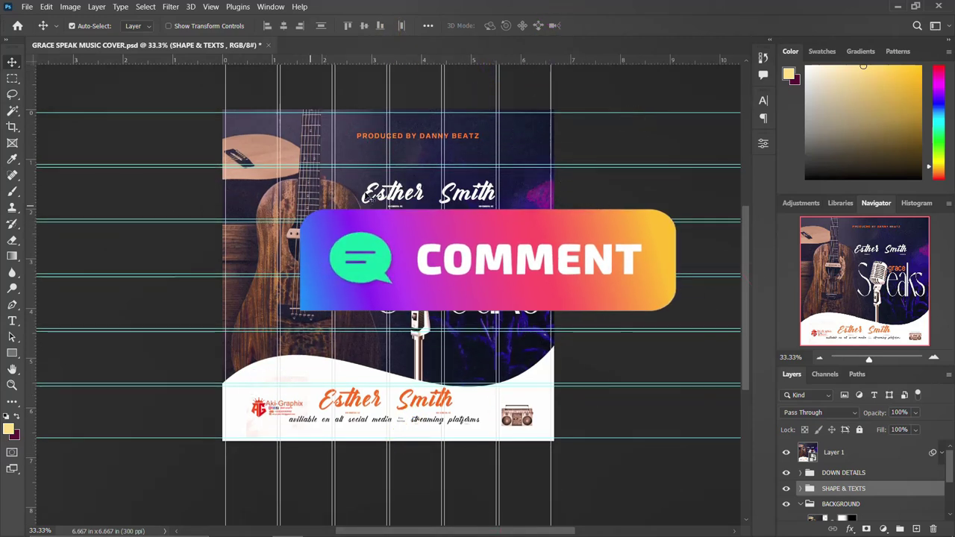
scroll(387, 289, down, 1)
scroll(393, 184, up, 2)
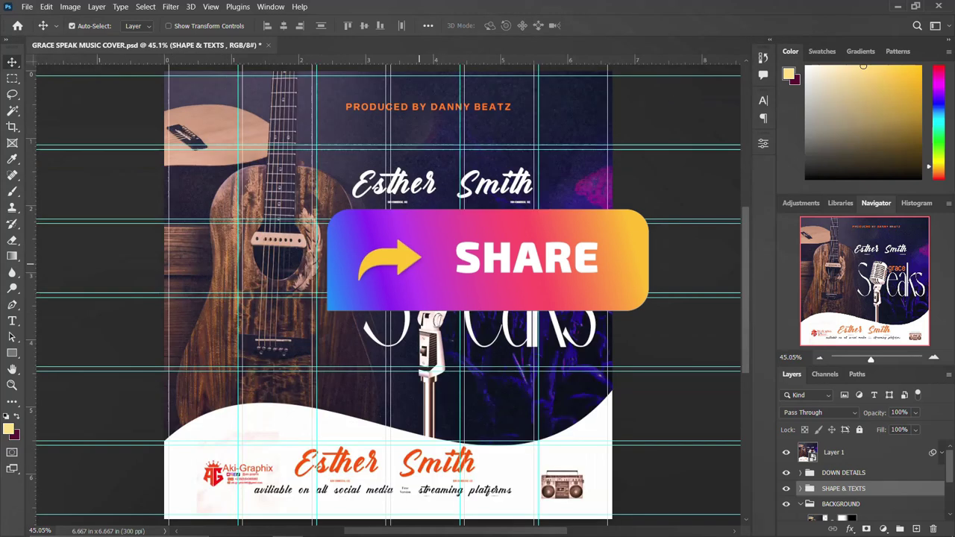
scroll(393, 297, down, 2)
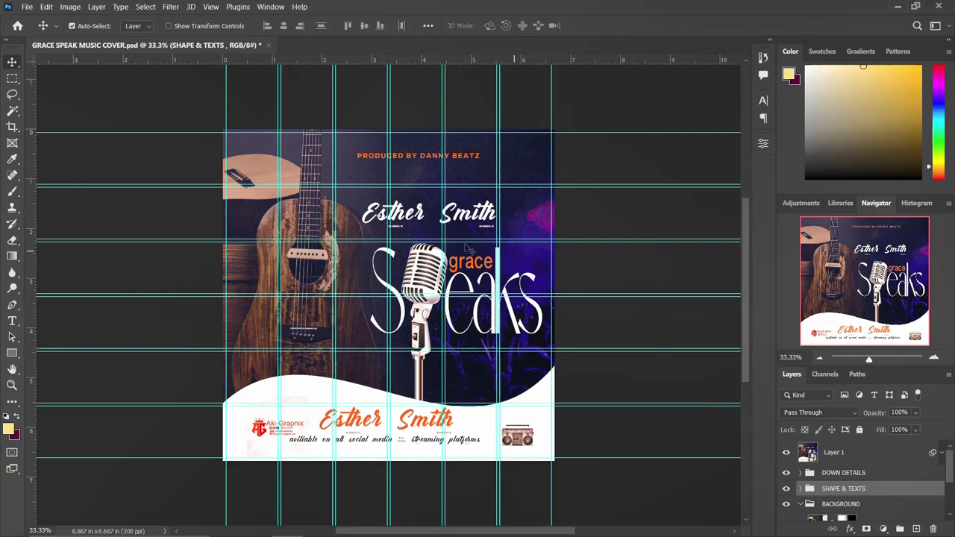
key(ctrl+n)
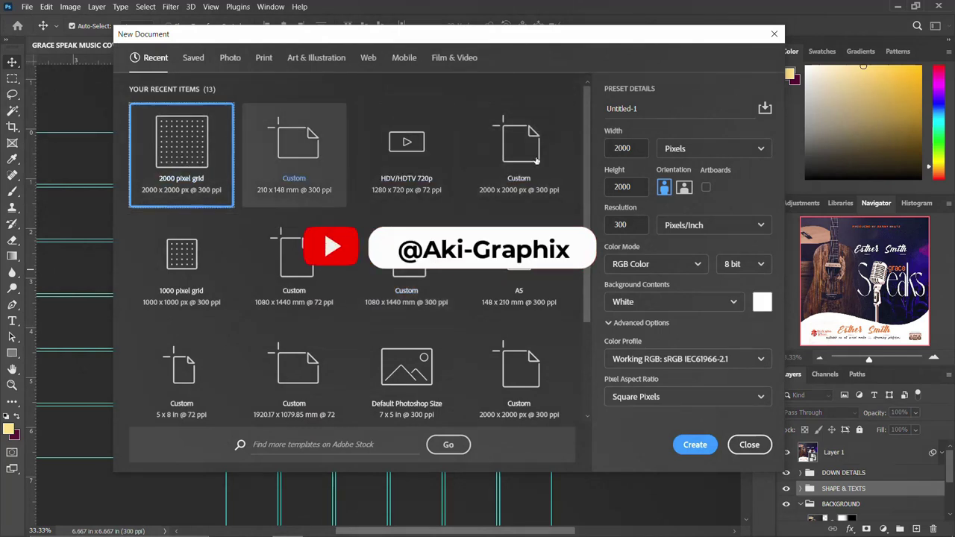
click(619, 148)
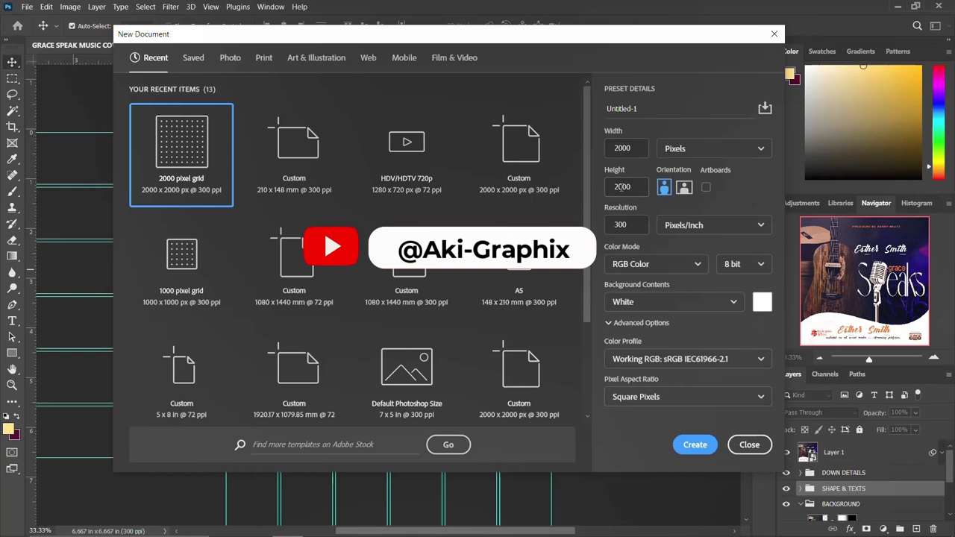
click(610, 188)
click(637, 225)
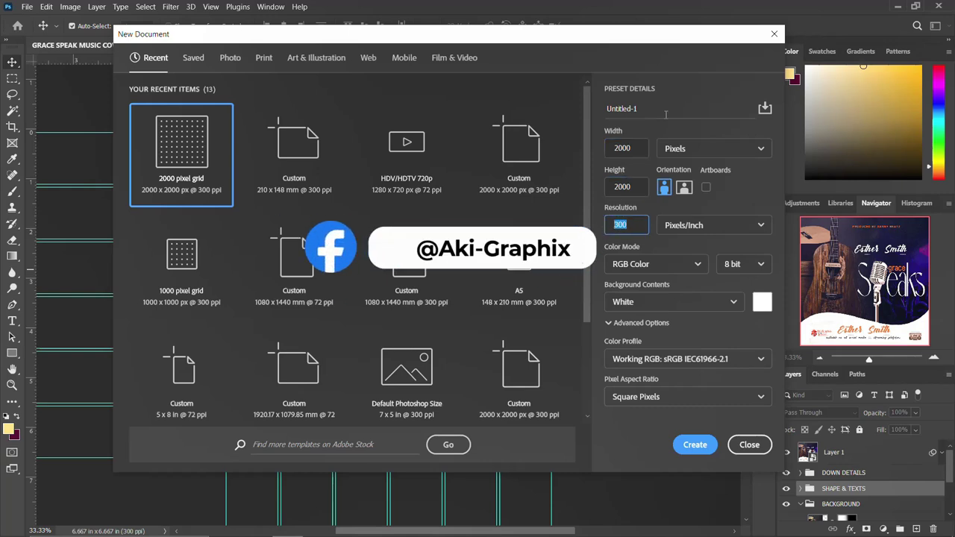
drag(656, 109, 604, 109)
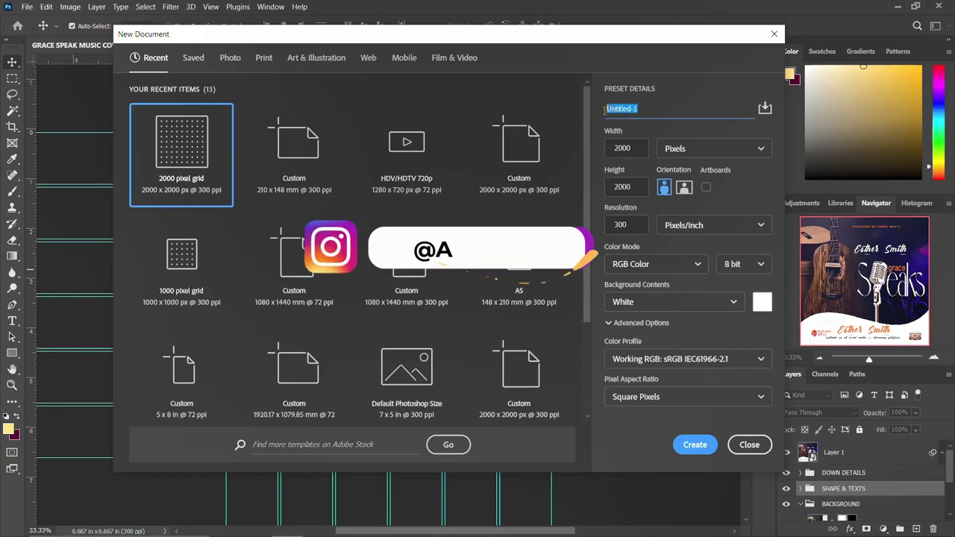
text(MUCIC COVE)
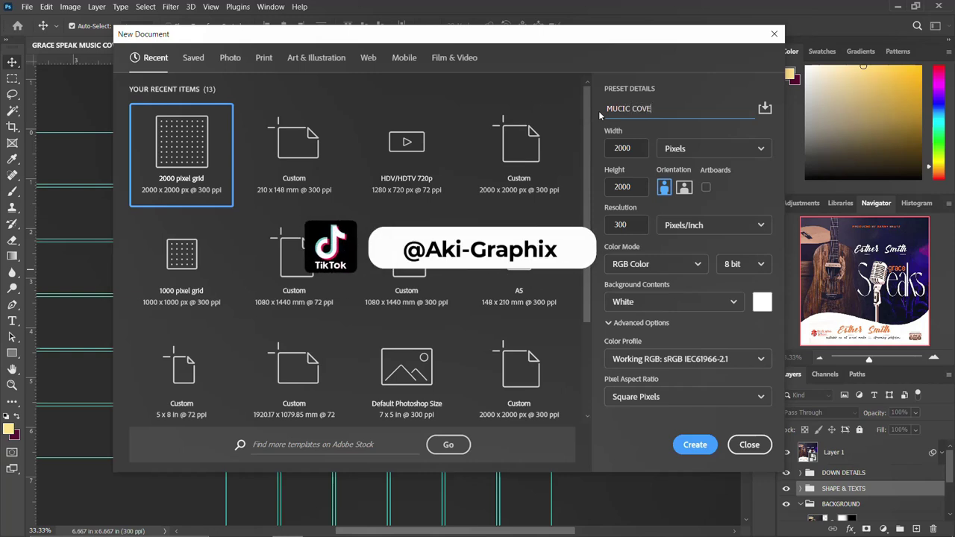
text(R ART DESIGN)
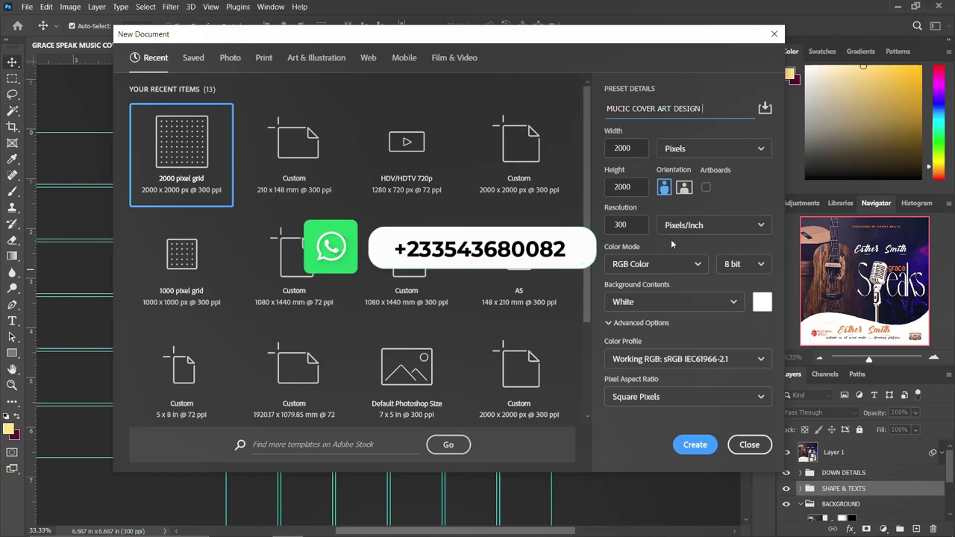
click(694, 445)
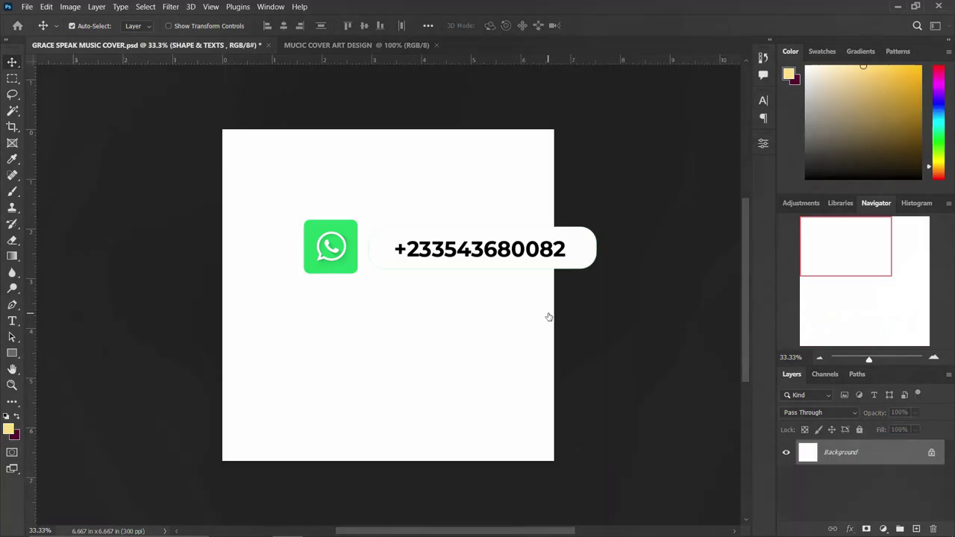
Step: Unlock the new document's background, then hide Layer 1, DOWN DETAILS and SHAPE & TEXTS in the cover
click(933, 452)
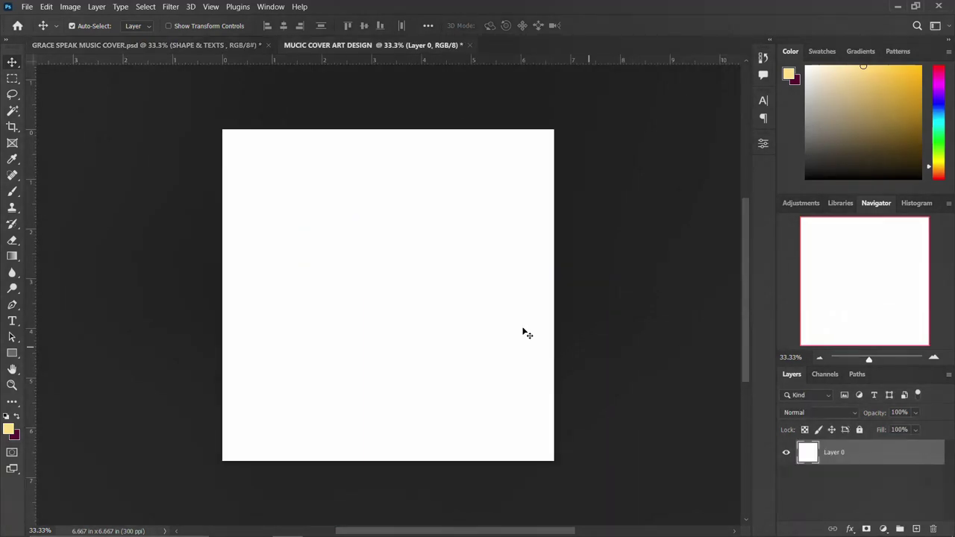
click(217, 45)
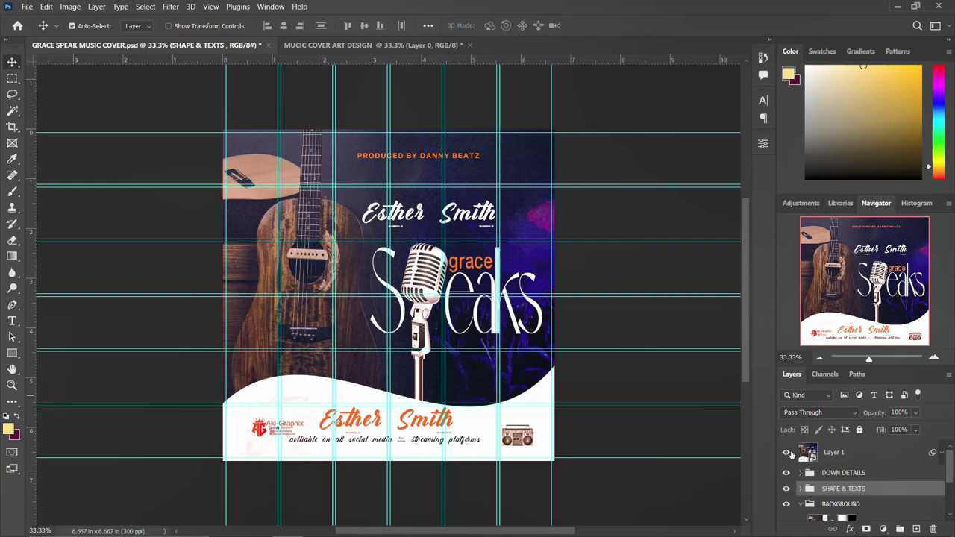
click(786, 452)
click(786, 472)
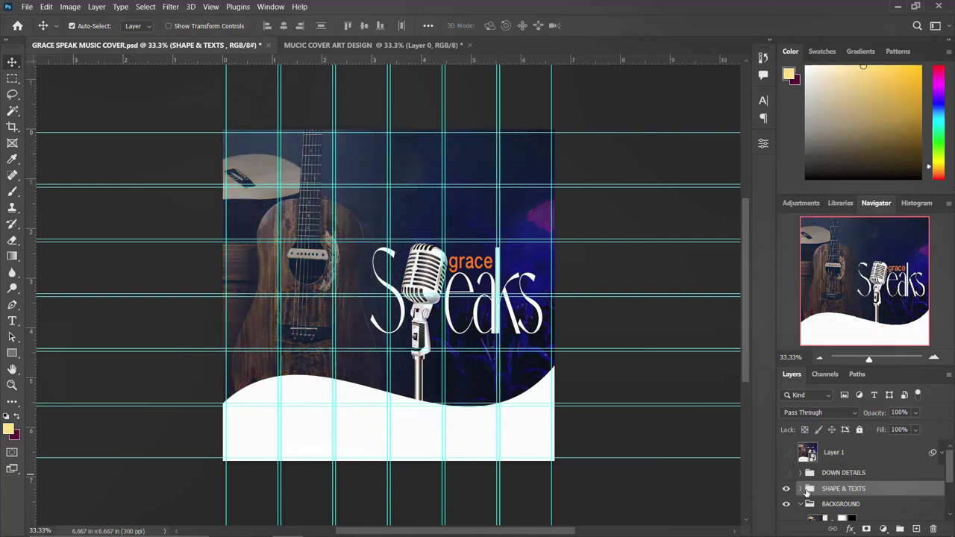
scroll(806, 491, down, 2)
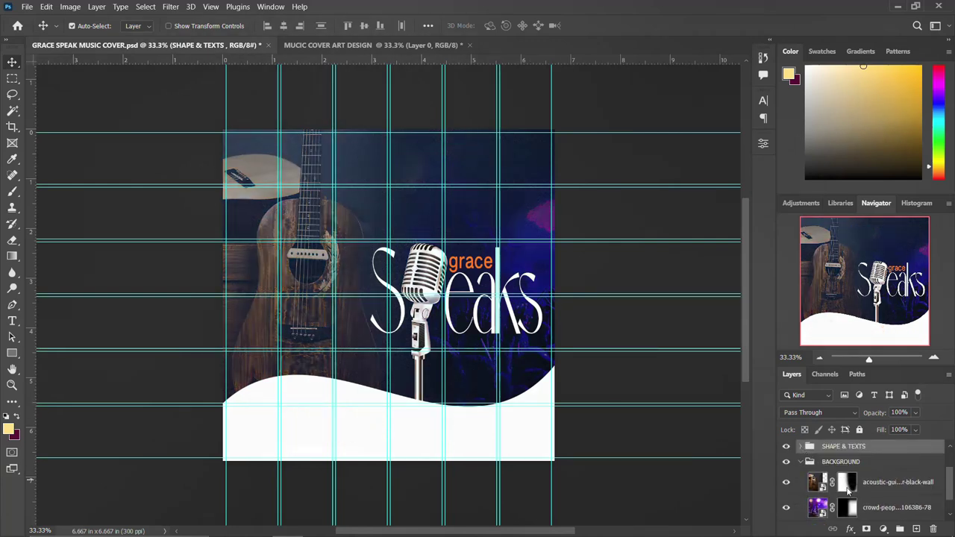
scroll(805, 452, up, 2)
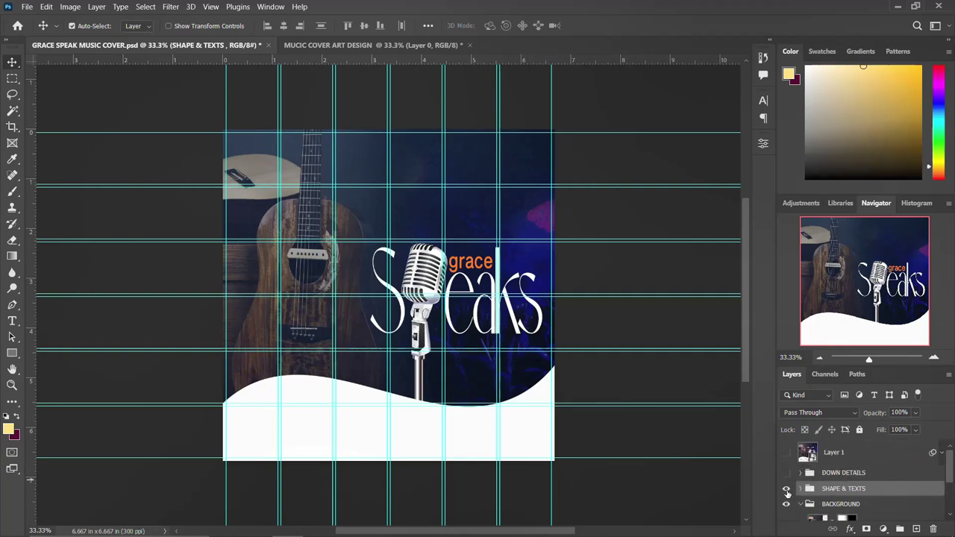
click(786, 489)
Step: Select the acoustic guitar, crowd and neww background layers together in the cover file
scroll(827, 468, down, 2)
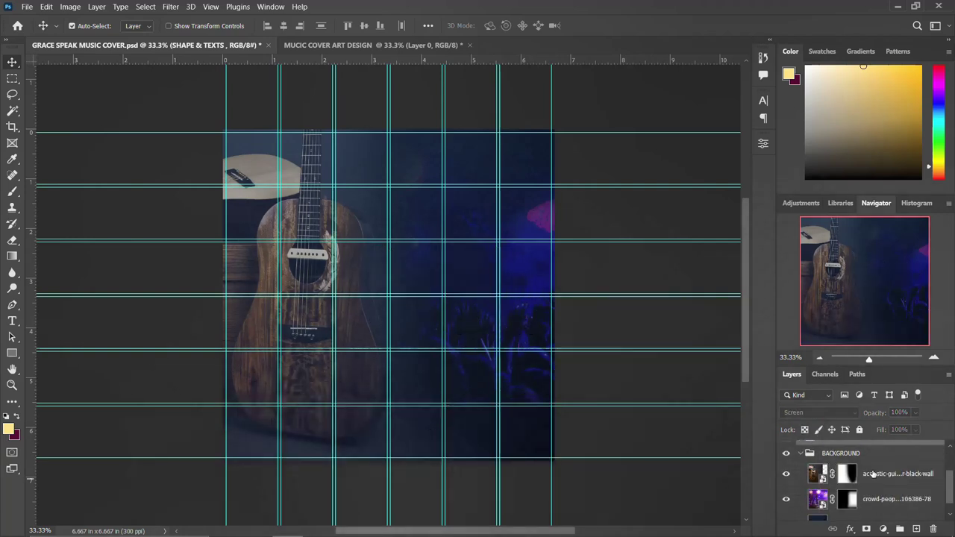
click(873, 474)
scroll(860, 485, down, 1)
shift+click(866, 484)
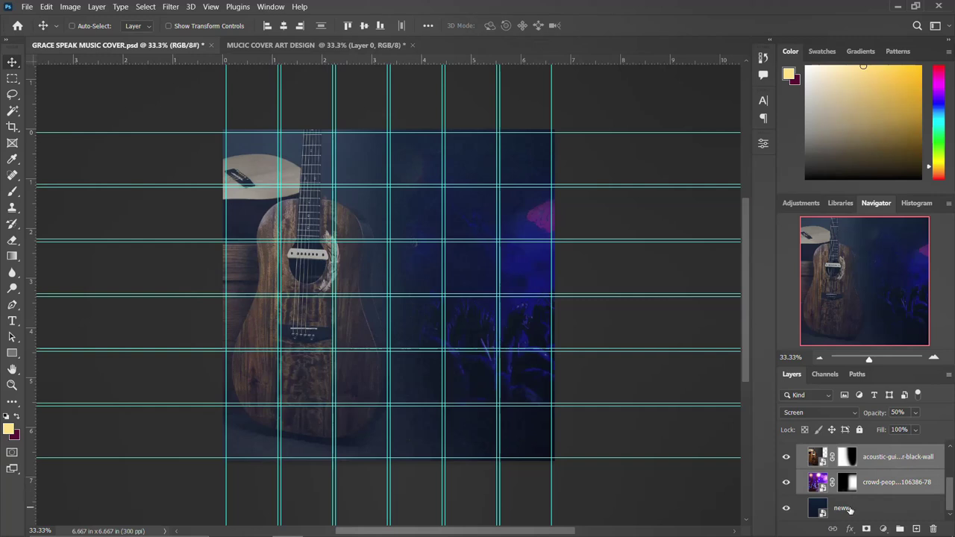
shift+click(851, 508)
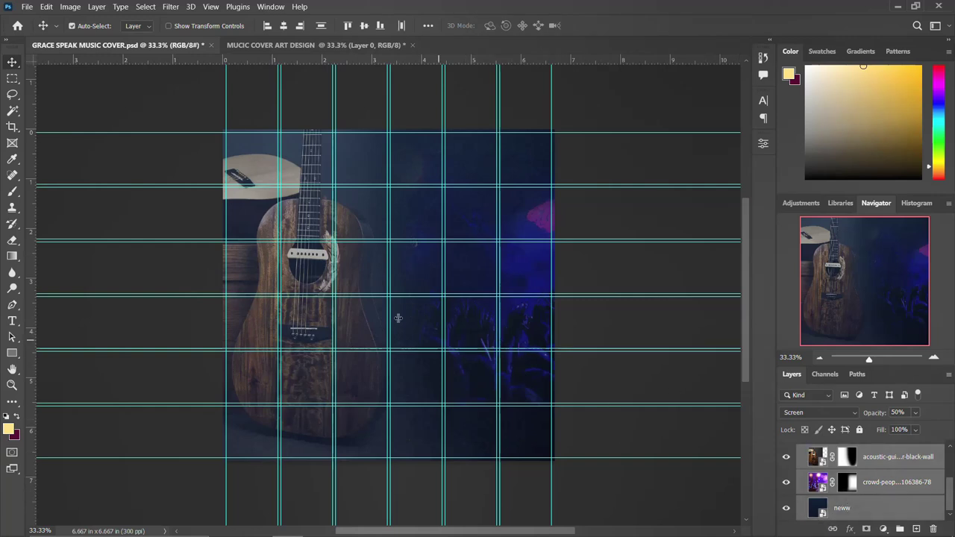
scroll(823, 469, up, 2)
scroll(823, 468, down, 2)
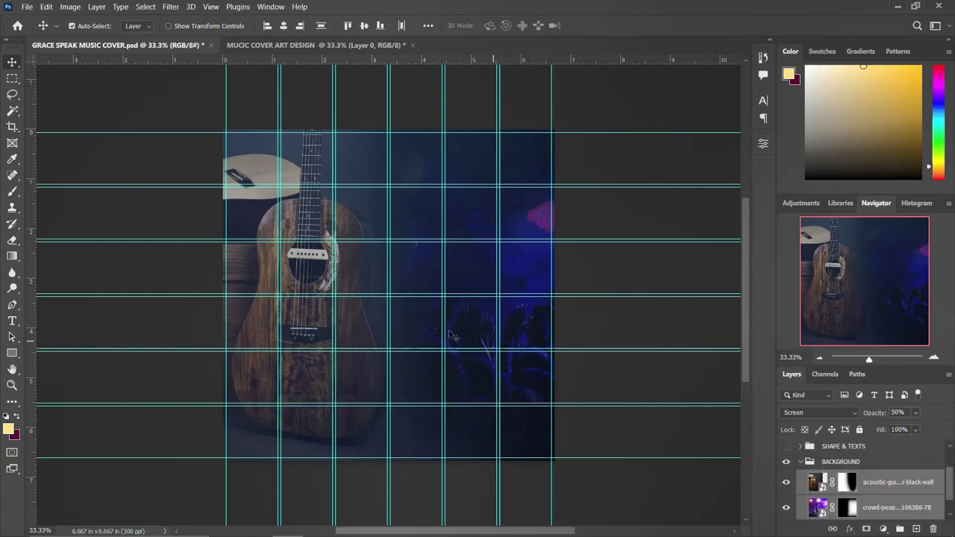
Step: Drop the guitar, crowd and neww layers into the new document and scale them to cover the canvas
drag(410, 275, 403, 395)
key(ctrl+t)
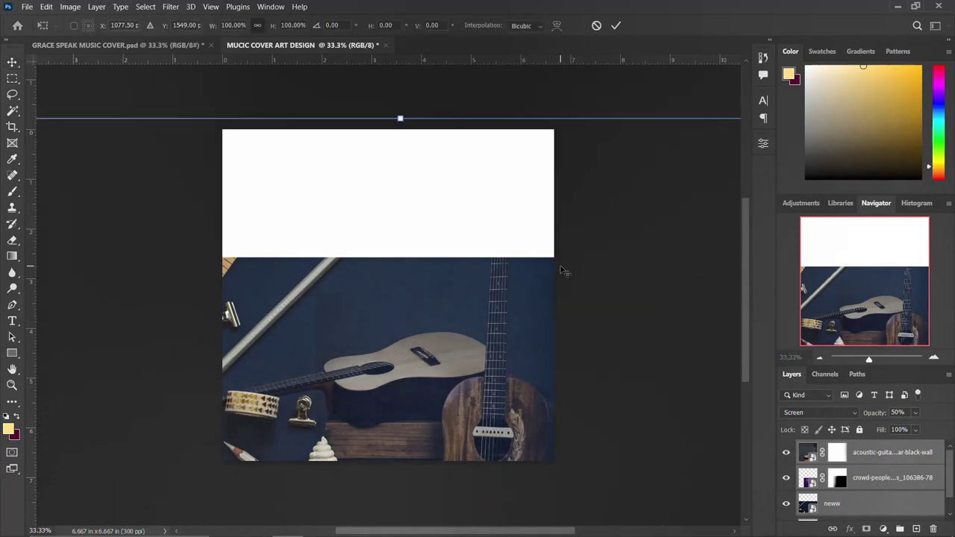
key(ctrl+minus)
key(ctrl+minus)
key(ctrl+minus)
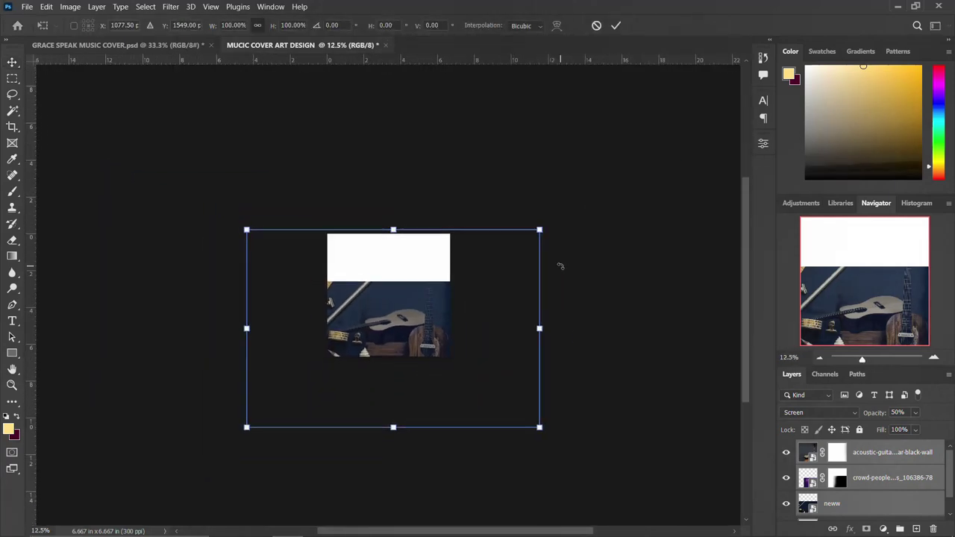
key(ctrl+minus)
drag(396, 324, 356, 287)
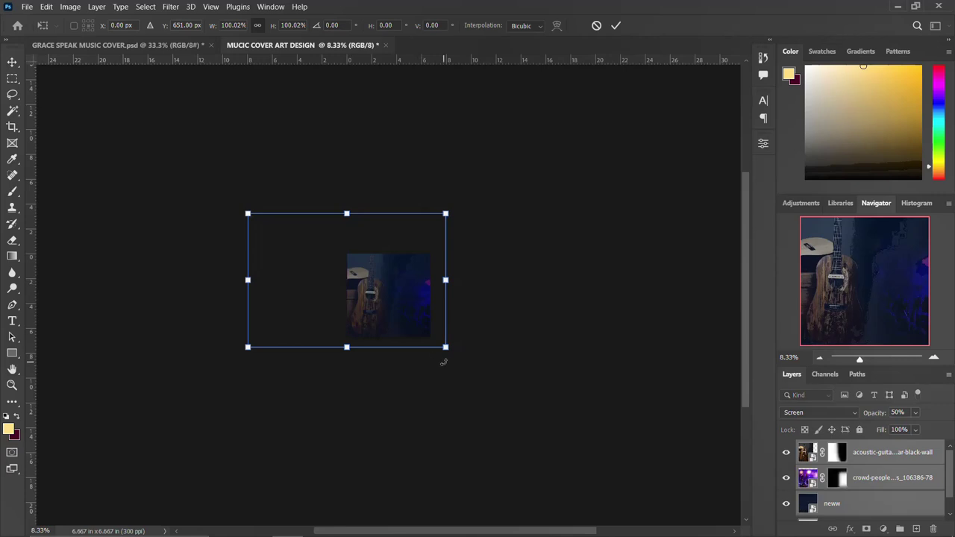
drag(445, 348, 450, 353)
drag(416, 326, 409, 325)
key(Return)
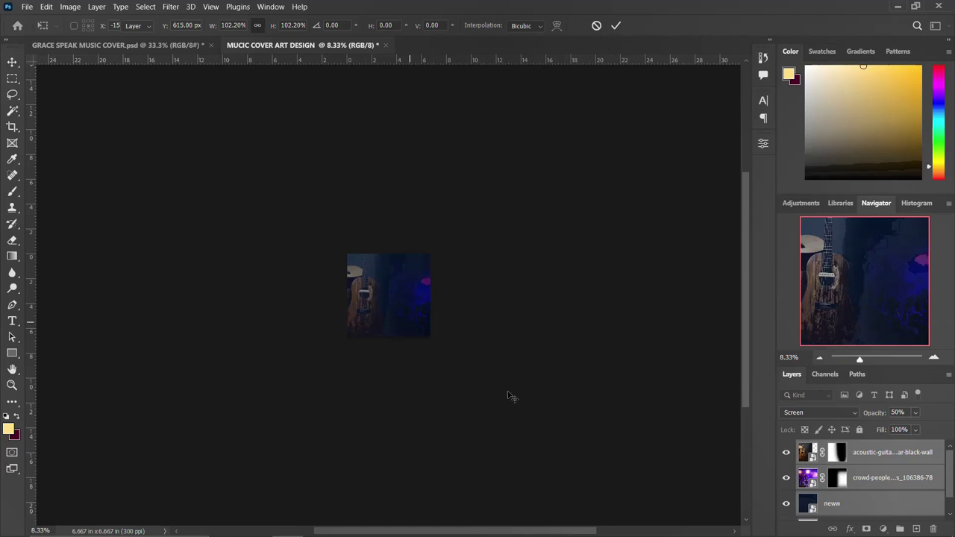
key(Return)
key(ctrl+equal)
key(ctrl+equal)
key(ctrl+equal)
key(ctrl+equal)
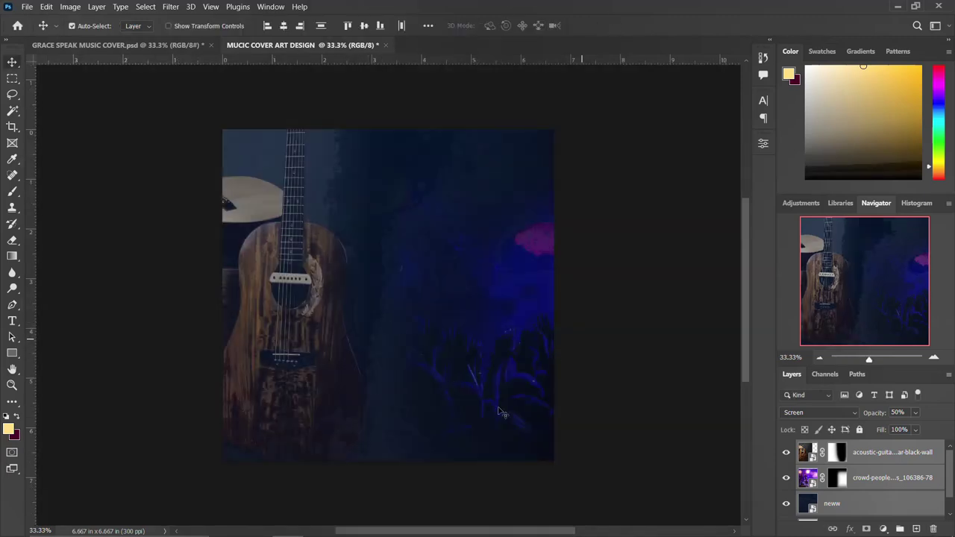
Step: Shift the guitar image slightly left and reveal the crowd layer over the neww base
drag(428, 333, 422, 331)
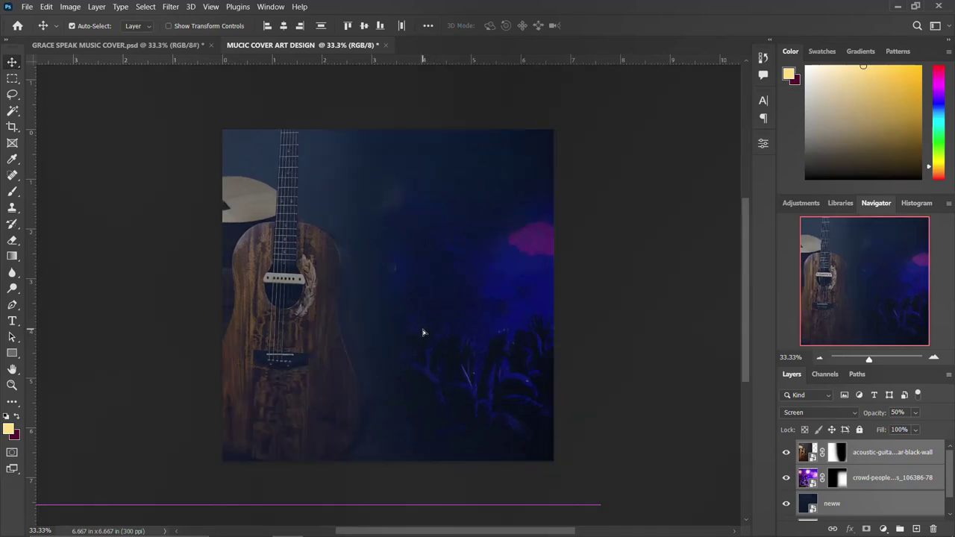
click(874, 450)
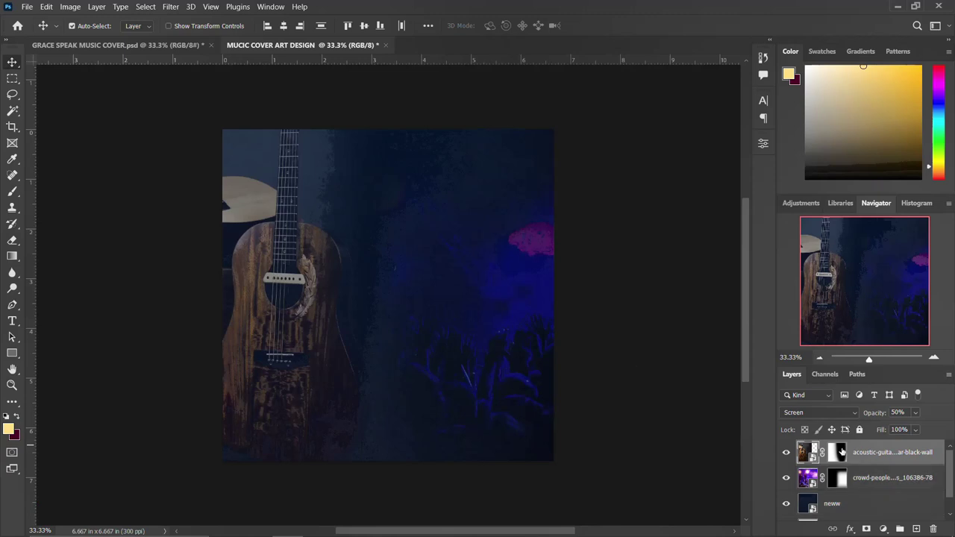
click(786, 452)
click(787, 481)
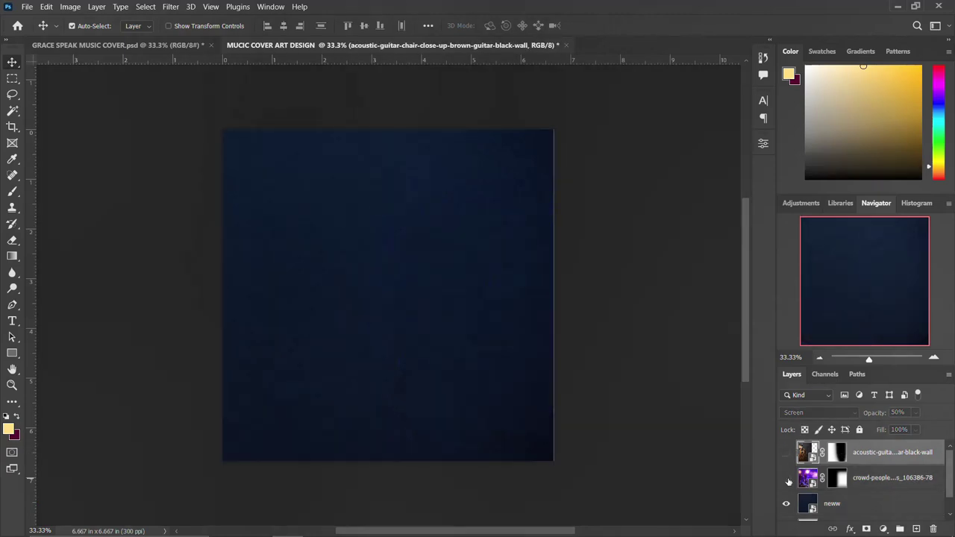
click(842, 504)
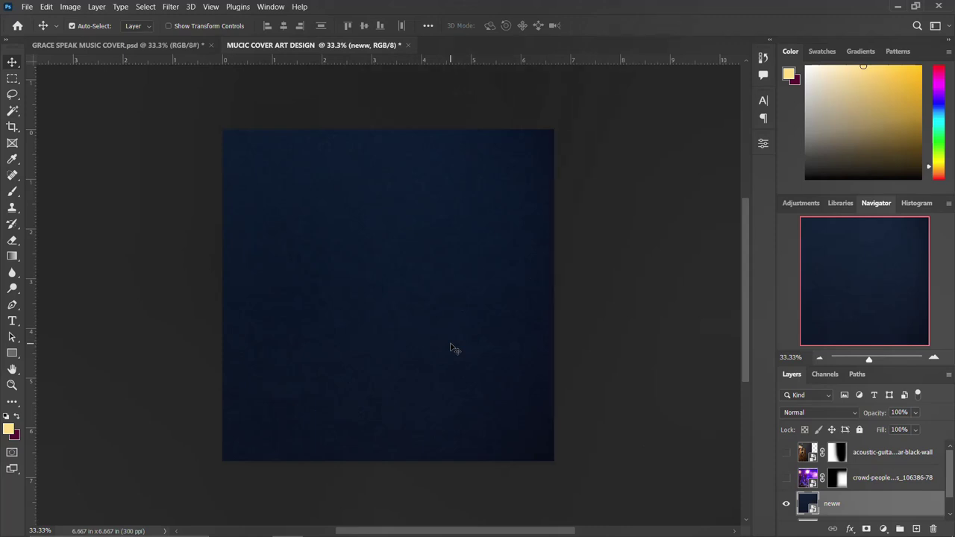
click(786, 480)
click(873, 481)
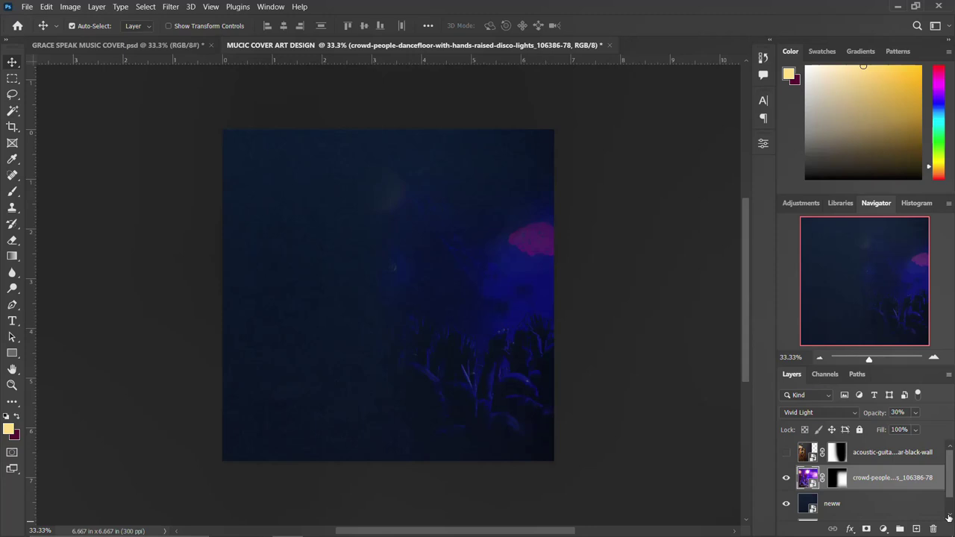
click(837, 479)
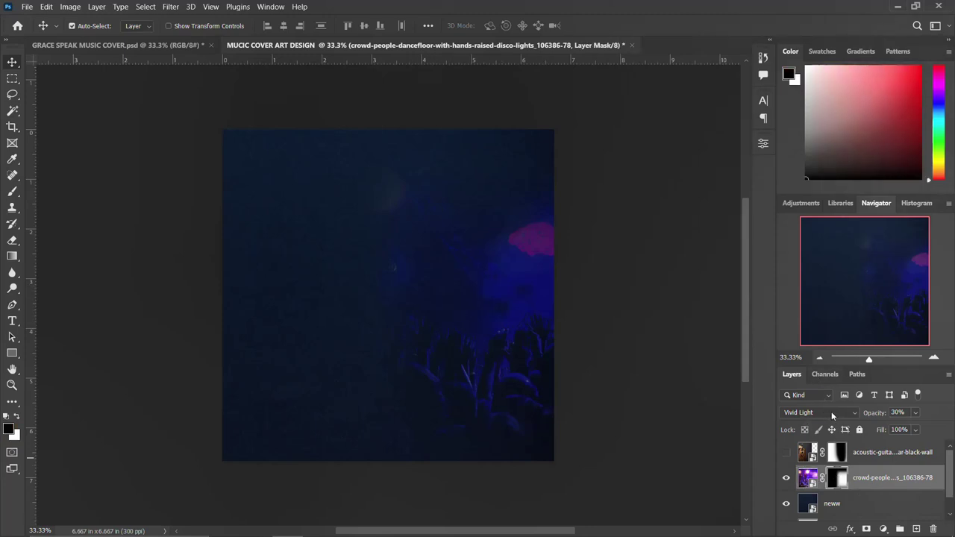
Step: Show the acoustic guitar in Screen blend mode and group it with the crowd and neww layers
click(786, 453)
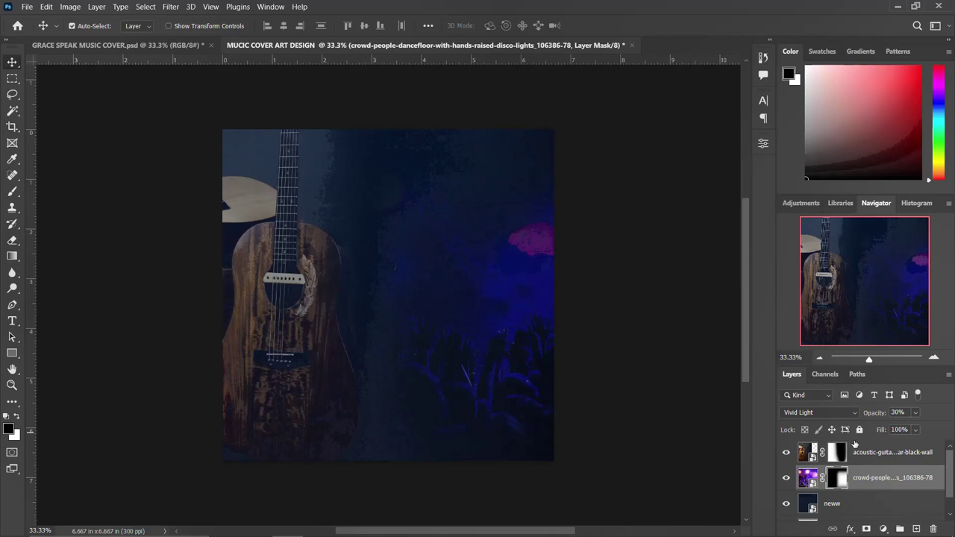
click(868, 453)
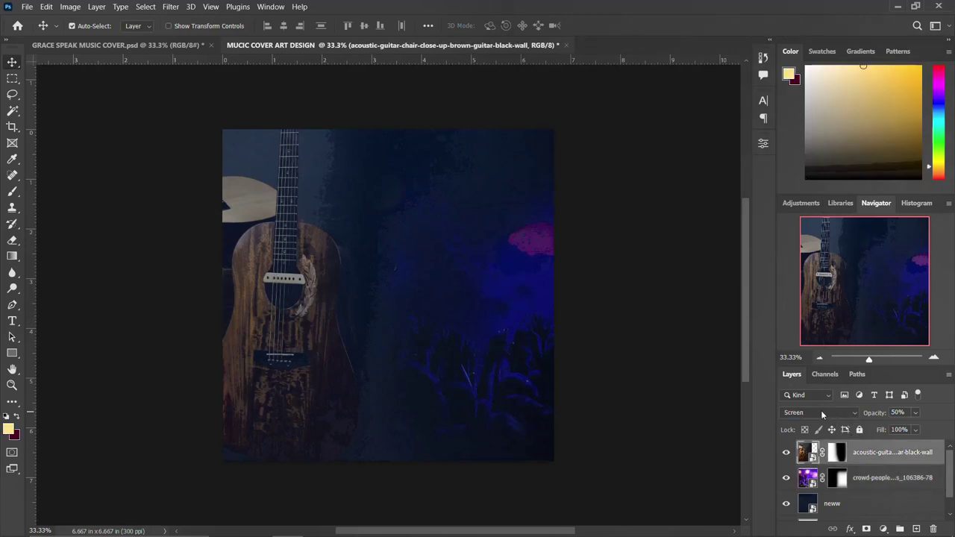
click(822, 413)
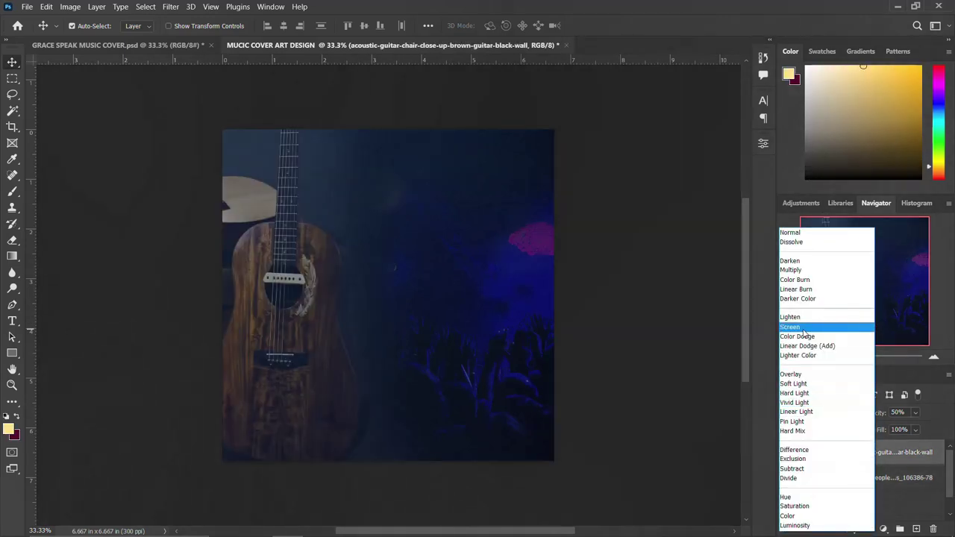
click(805, 329)
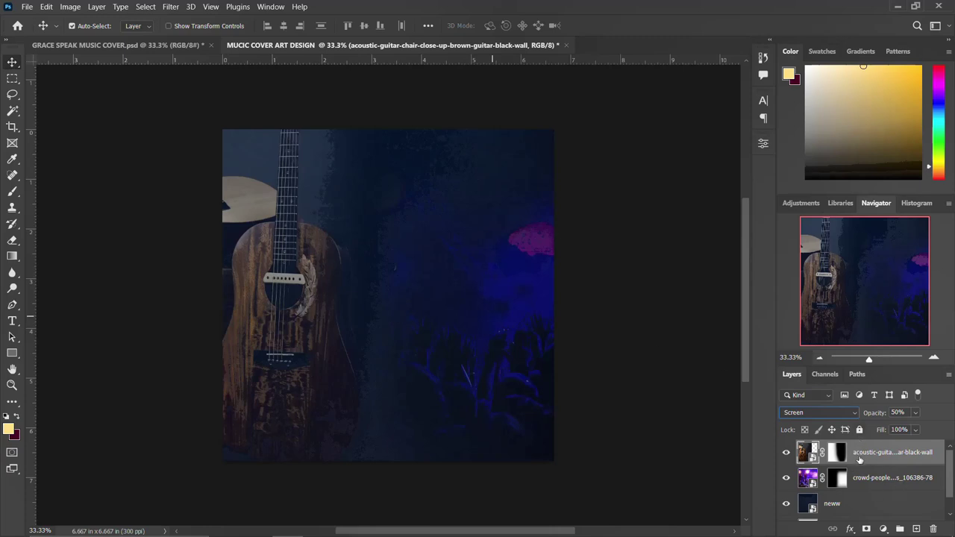
scroll(889, 509, down, 1)
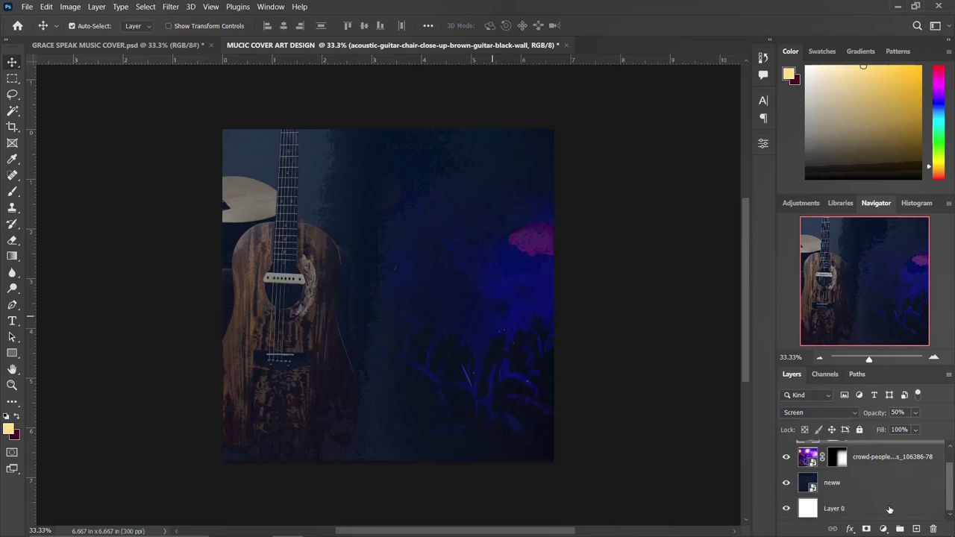
scroll(861, 510, up, 1)
shift+click(859, 510)
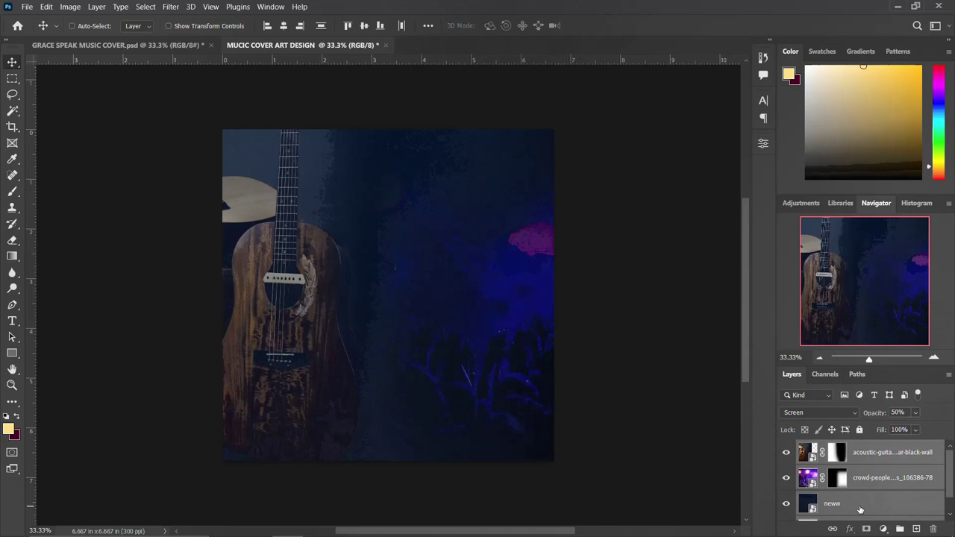
key(ctrl+g)
Step: Rename Group 1 to 'BACKGROUND'
double_click(840, 449)
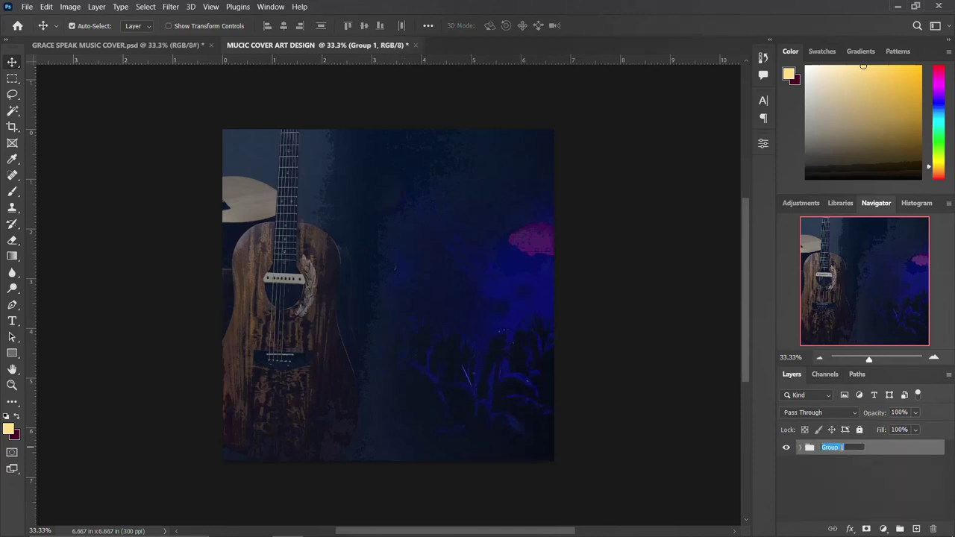
text(BA)
key(Return)
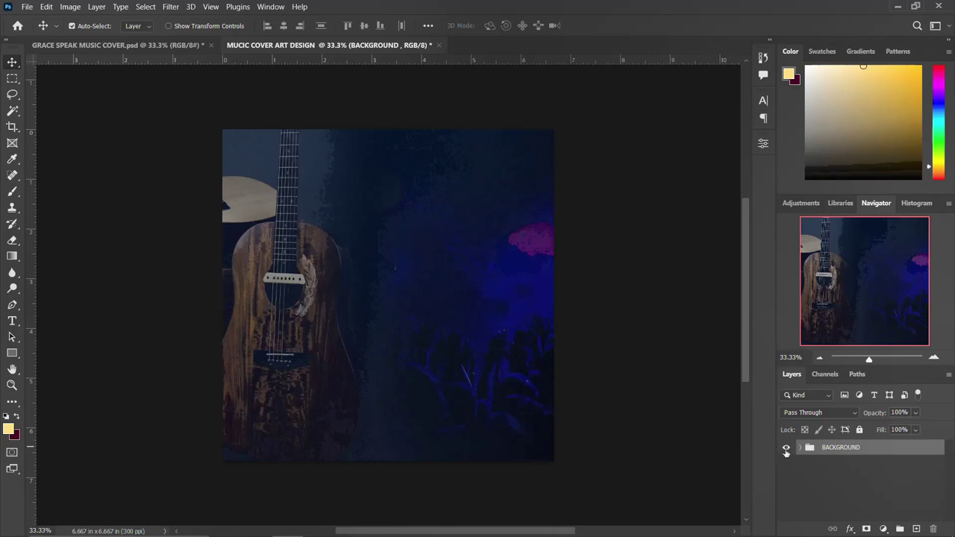
click(786, 448)
click(786, 448)
Step: Turn the SHAPE & TEXTS group back on in the GRACE SPEAK cover, then return to the design document
click(144, 42)
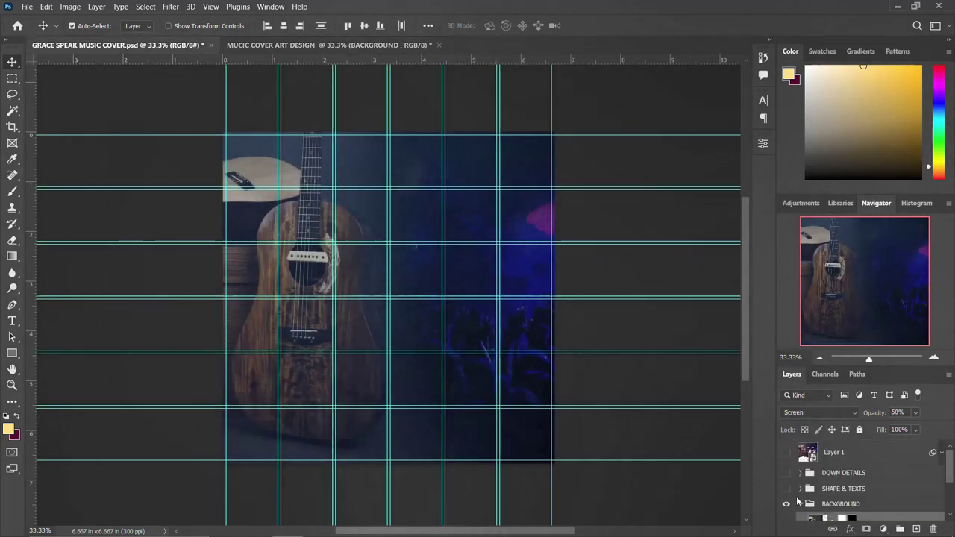
click(800, 503)
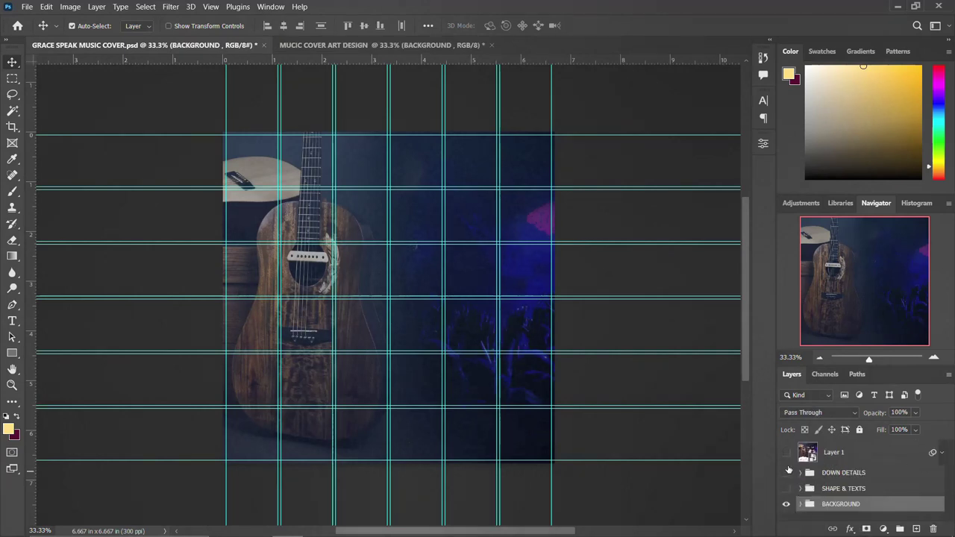
click(786, 489)
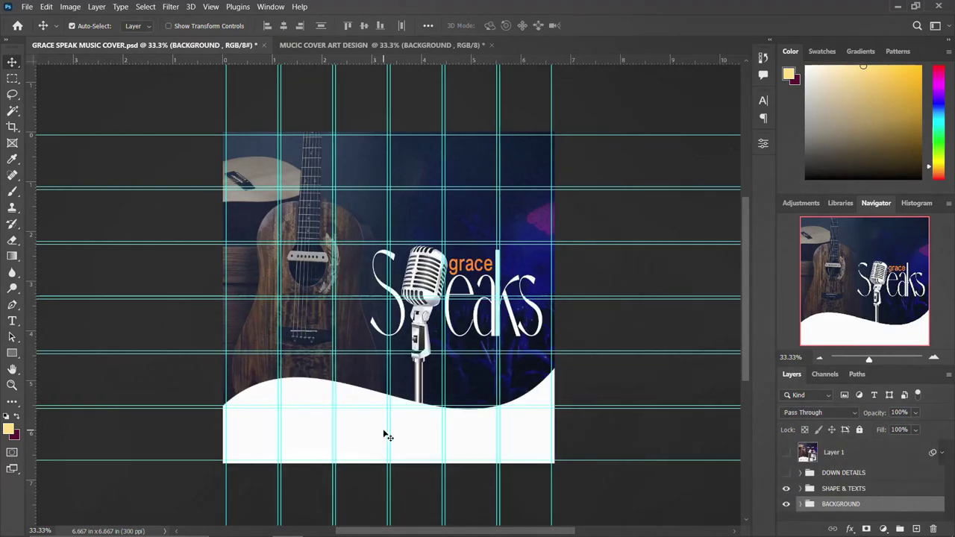
click(853, 489)
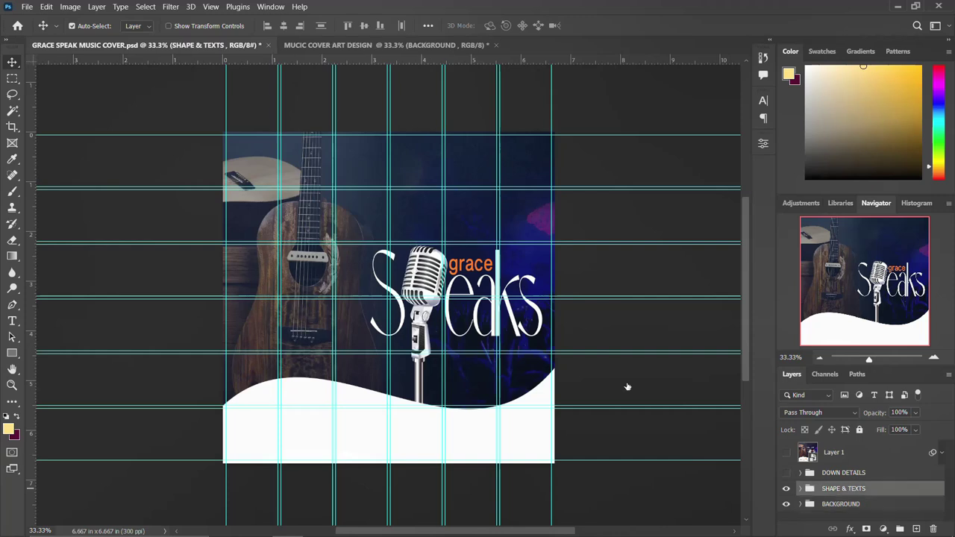
click(336, 45)
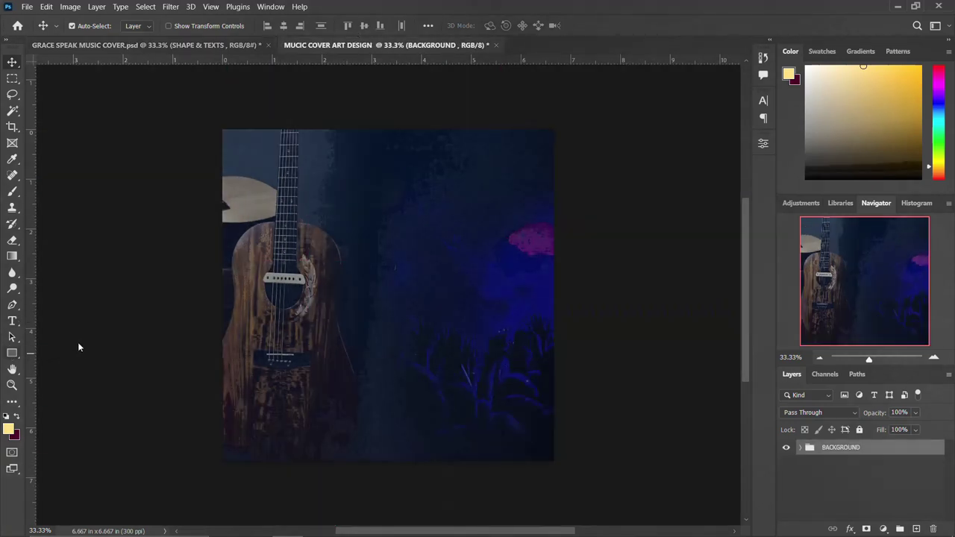
Step: Draw a white-filled rectangle across the bottom of the cover
right_click(12, 353)
click(51, 350)
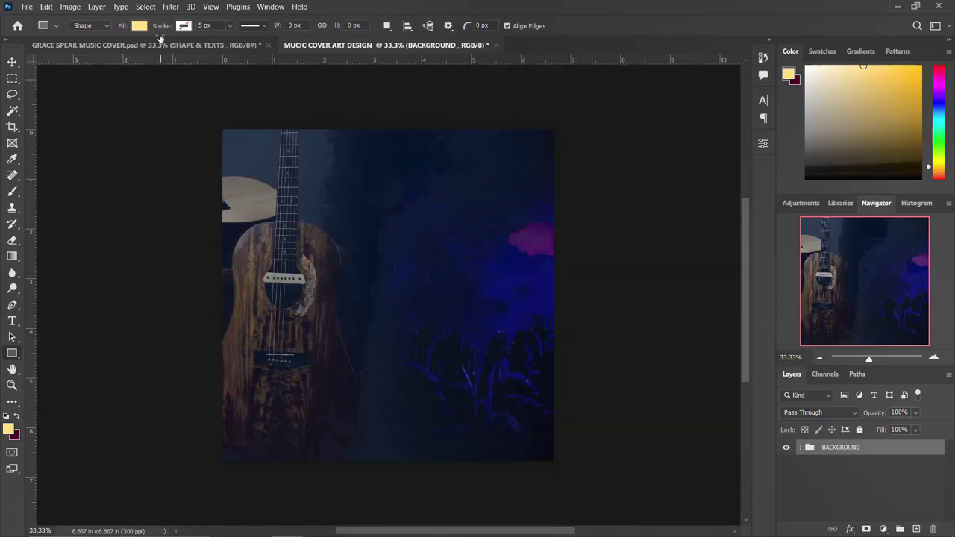
drag(208, 359, 565, 469)
drag(534, 409, 564, 469)
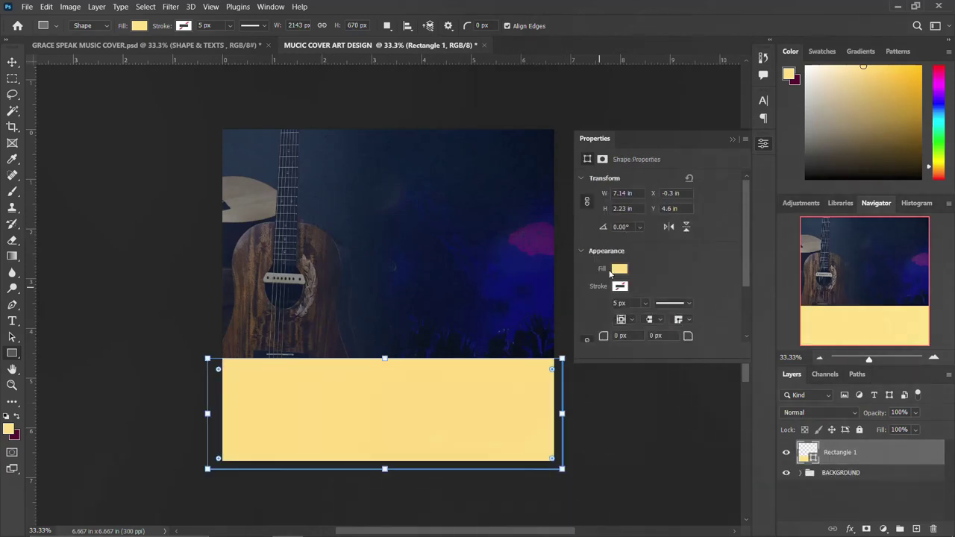
click(620, 269)
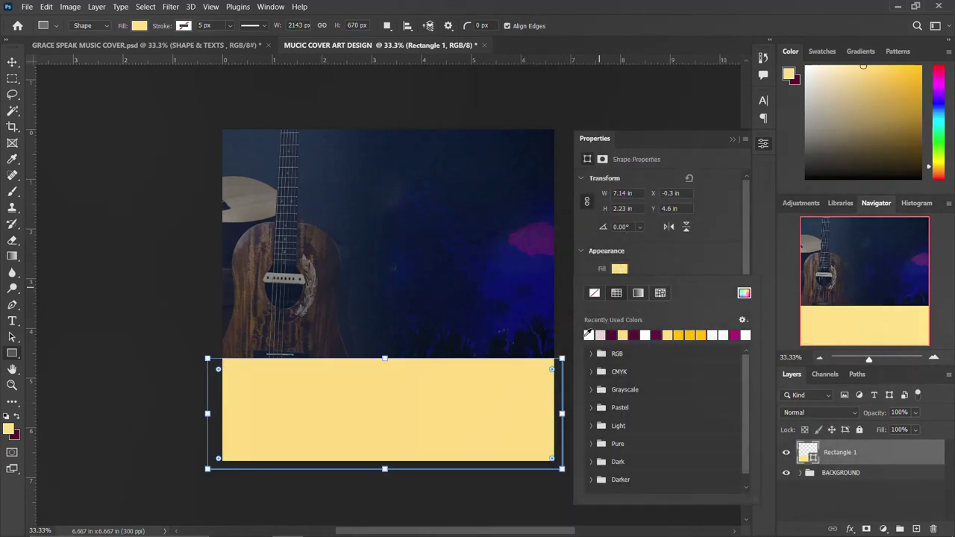
click(589, 334)
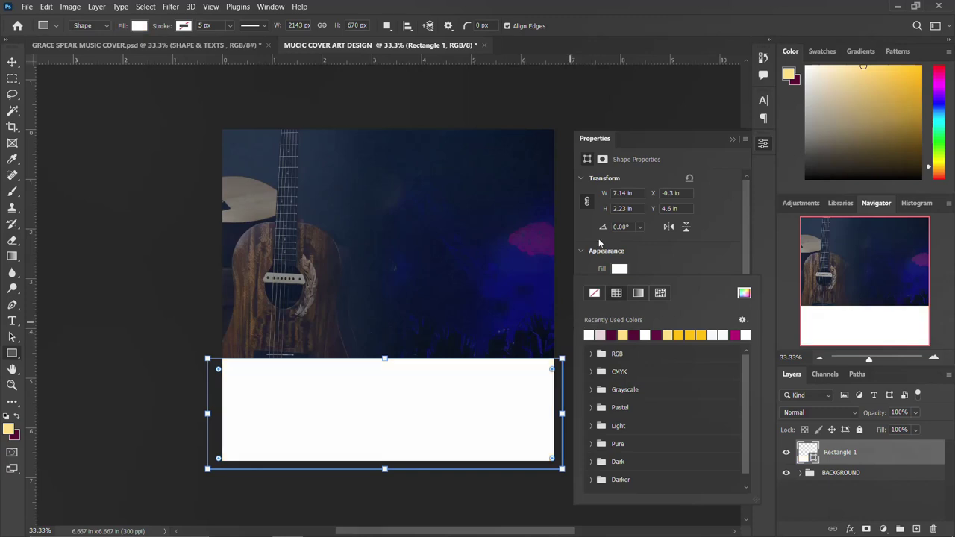
click(764, 144)
Step: Warp the rectangle's top edge into a curving wave with a deep dip
click(12, 61)
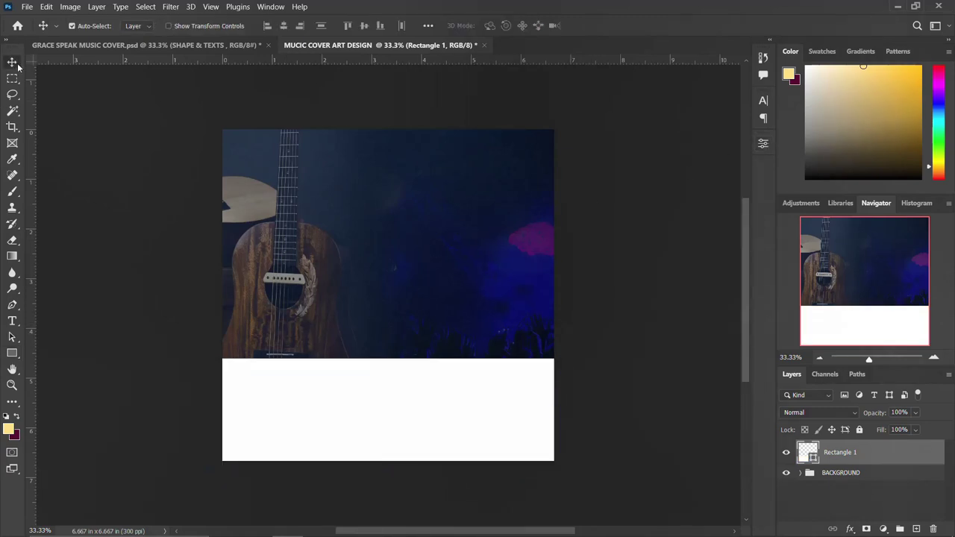
key(ctrl+t)
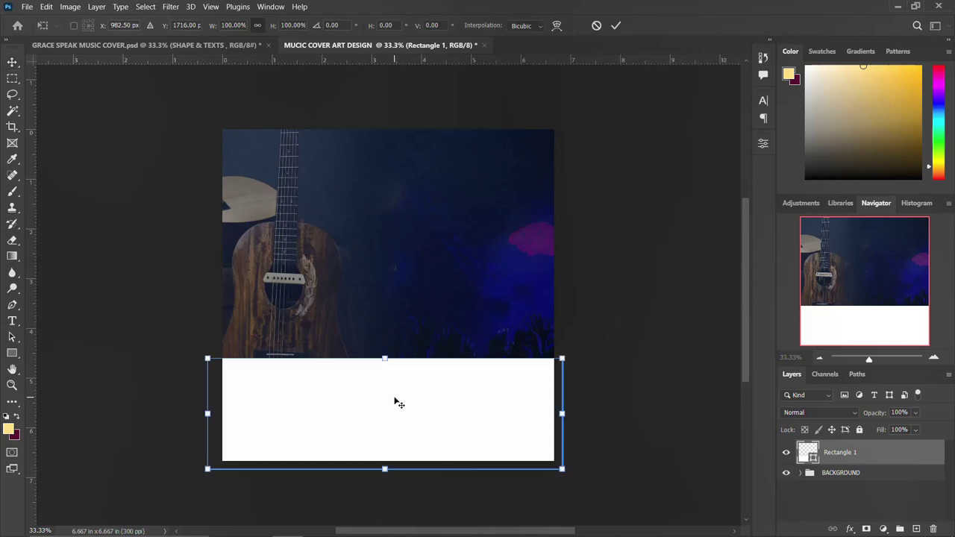
right_click(396, 401)
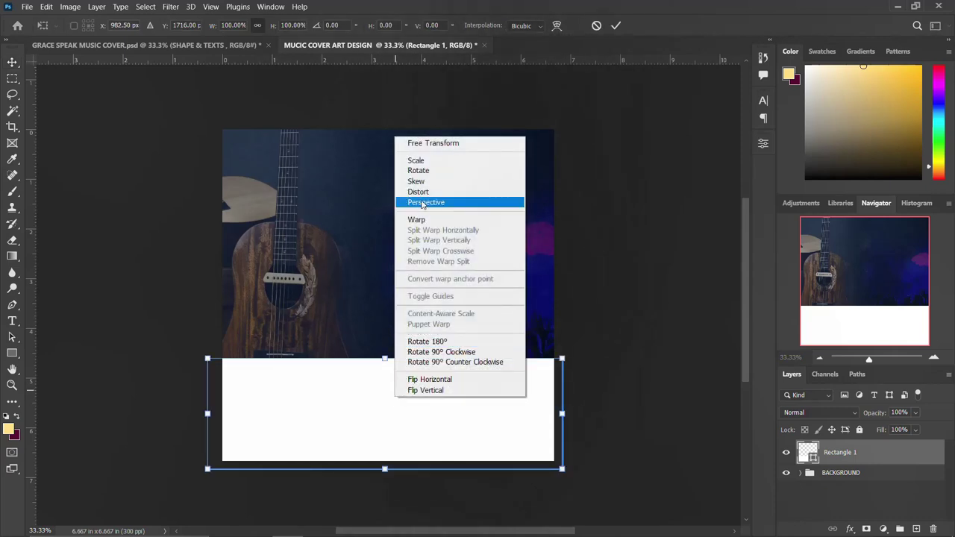
click(423, 192)
right_click(397, 399)
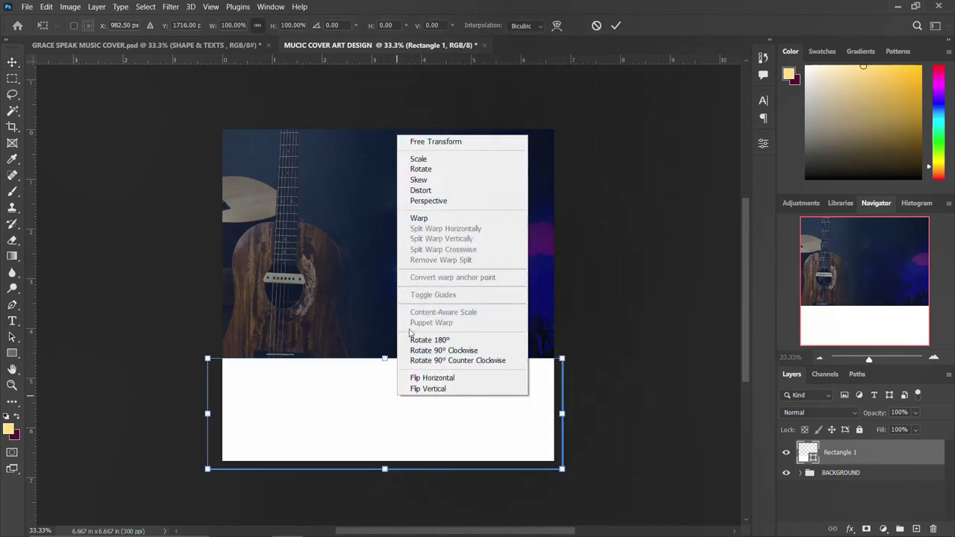
click(420, 218)
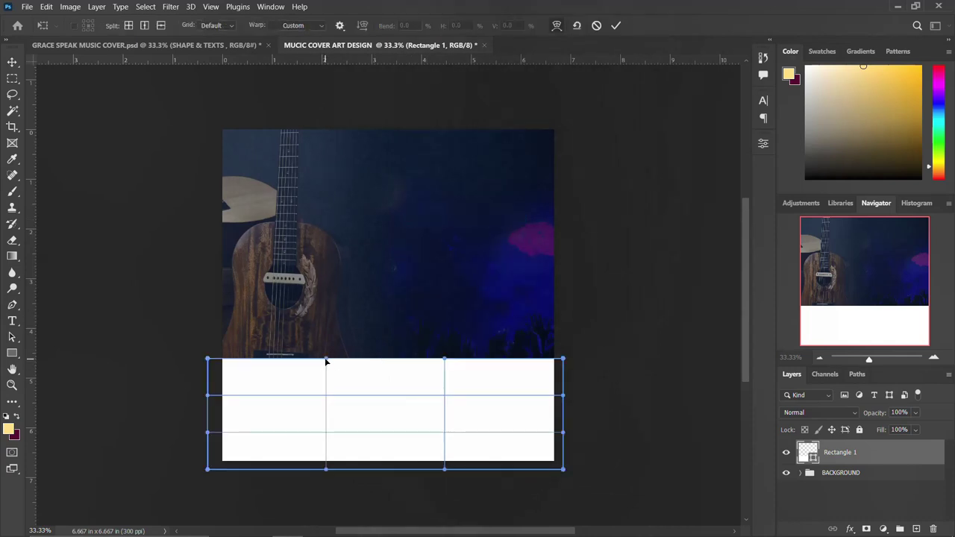
drag(325, 362, 323, 335)
drag(443, 361, 404, 481)
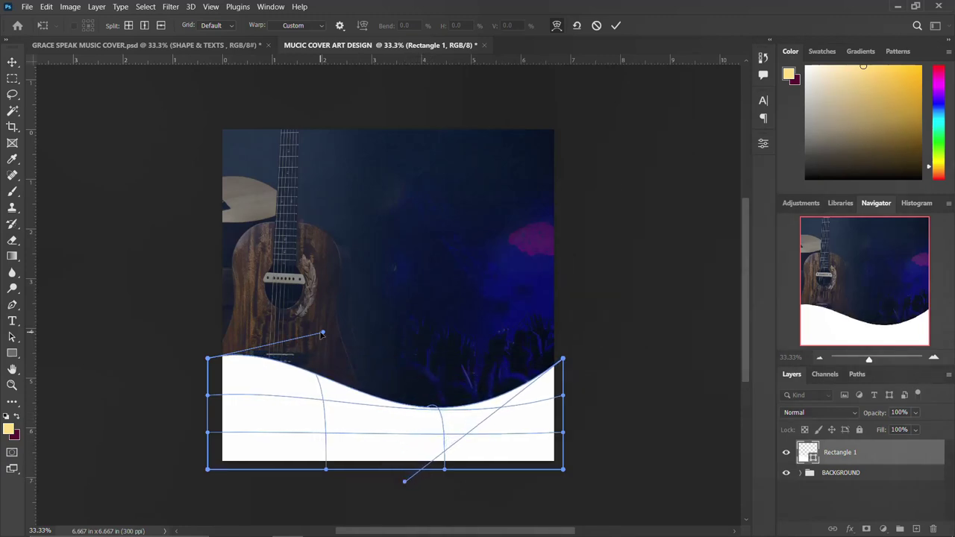
drag(324, 335, 370, 329)
drag(405, 482, 345, 459)
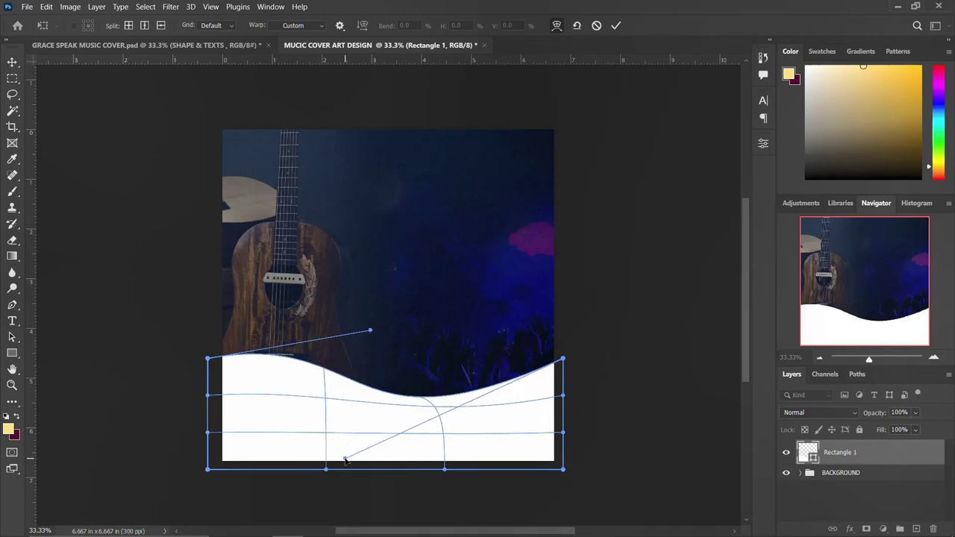
key(Return)
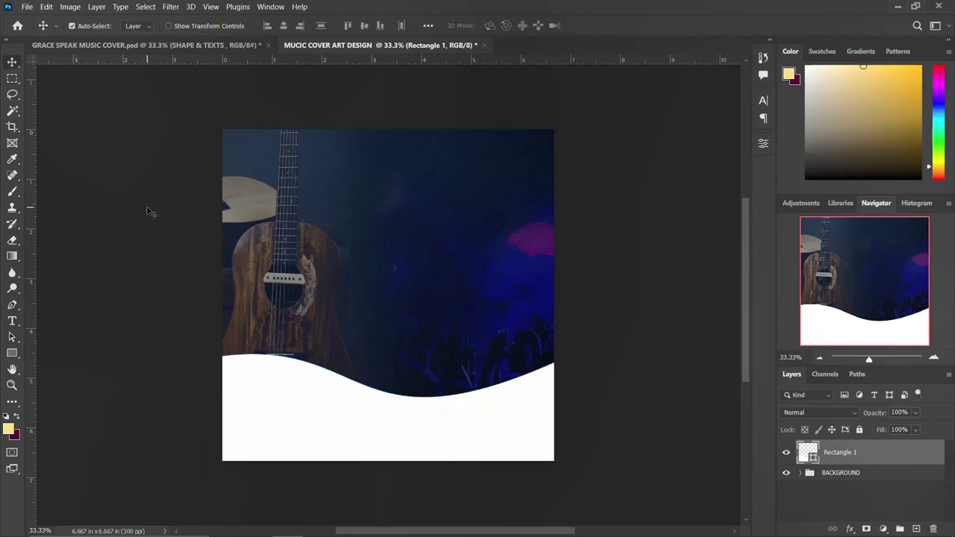
Step: Nudge the white wave lower, then expand SHAPE & TEXTS in the cover and check its wave, strip and microphone layers
drag(354, 416, 356, 430)
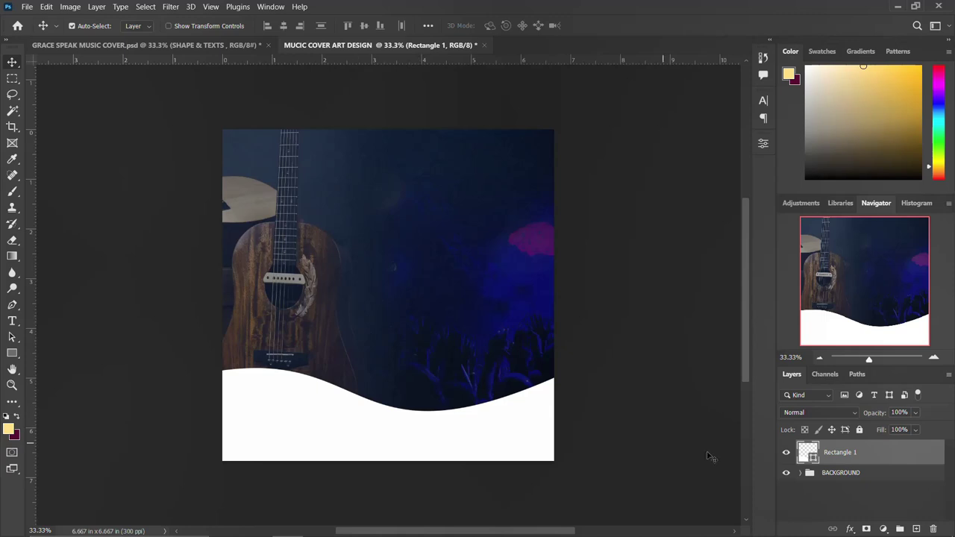
click(221, 45)
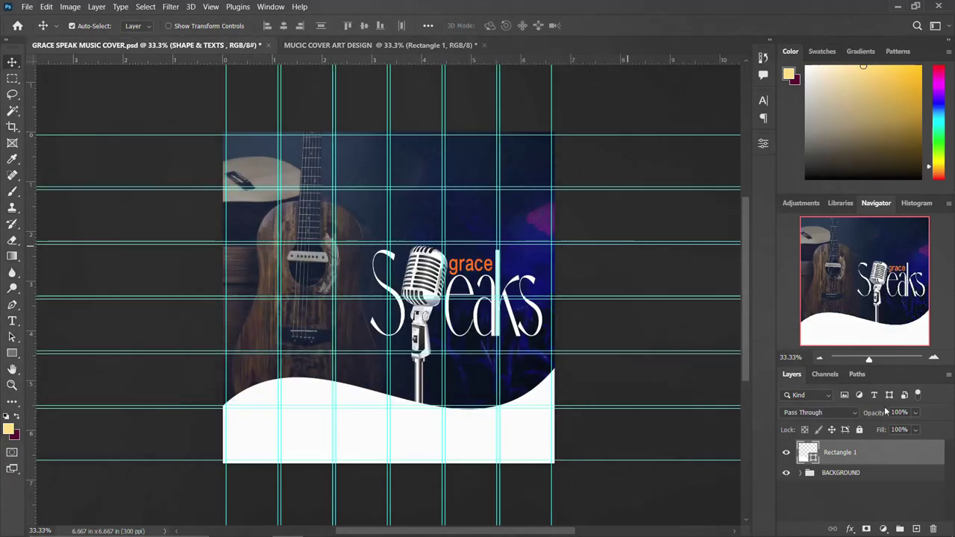
click(801, 489)
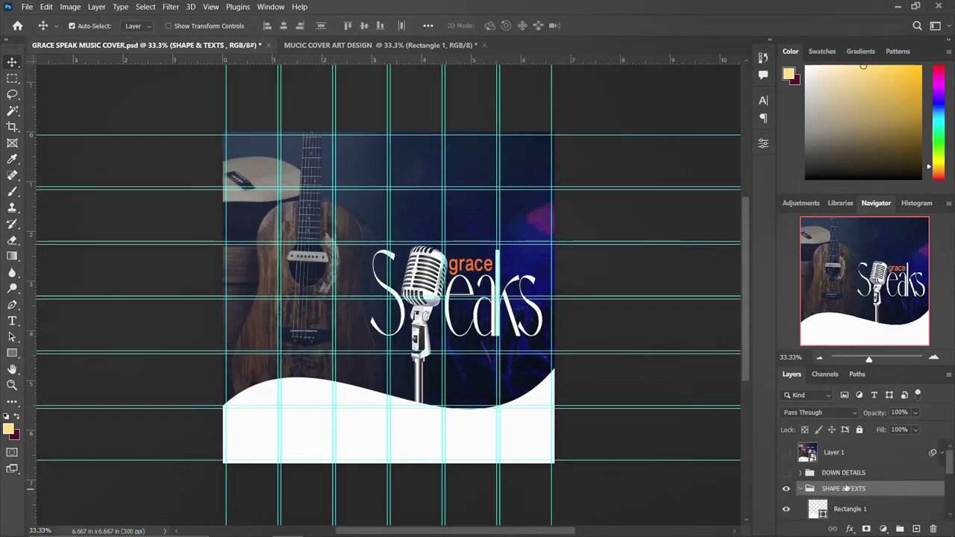
scroll(826, 488, down, 2)
click(789, 460)
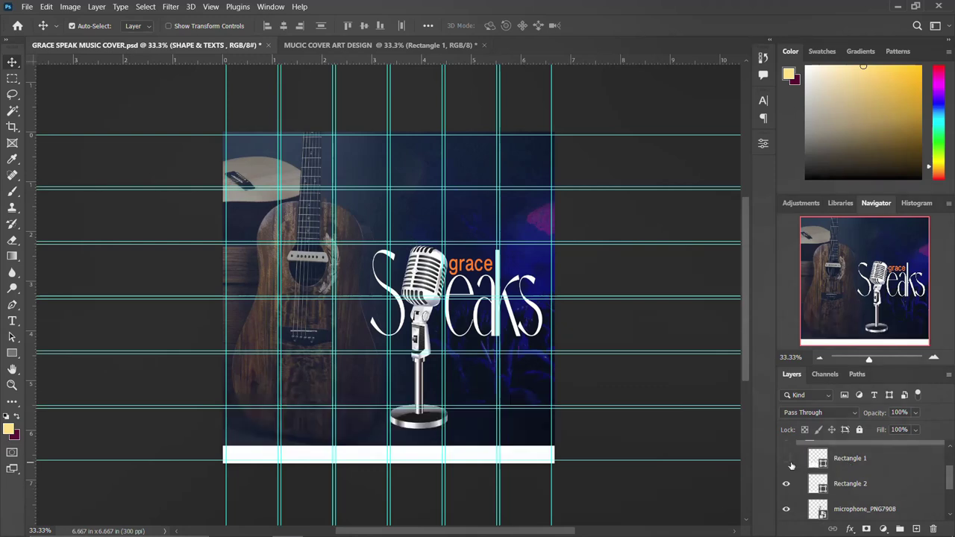
click(790, 460)
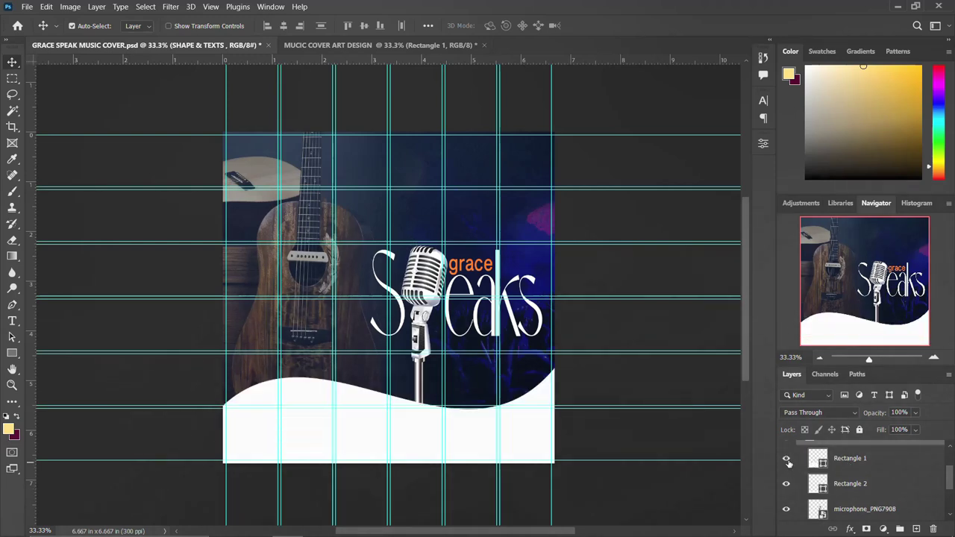
click(787, 459)
click(787, 460)
click(787, 484)
click(786, 484)
click(786, 509)
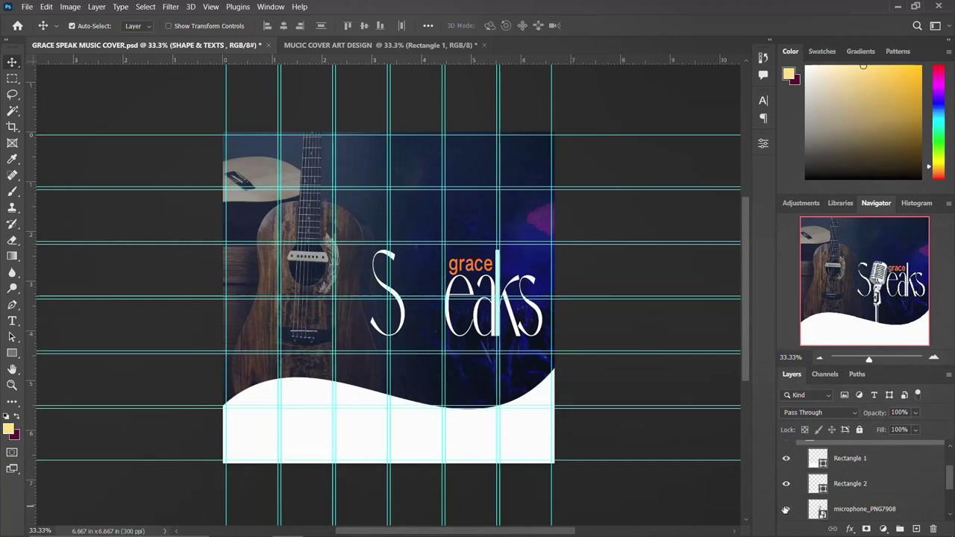
click(785, 509)
Step: Select the microphone, grace and Speaks layers and drag them into MUCIC COVER ART DESIGN
click(853, 511)
scroll(854, 504, down, 2)
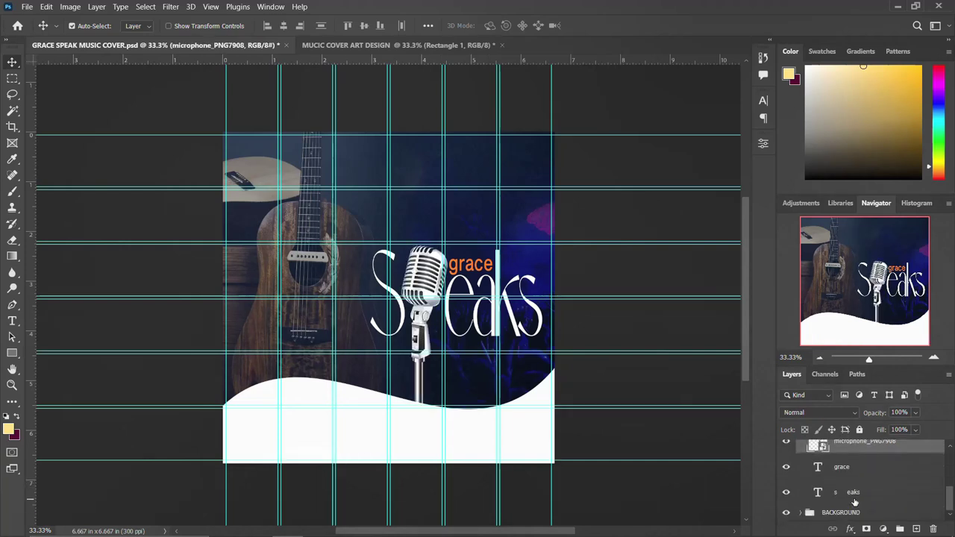
shift+click(843, 468)
shift+click(854, 492)
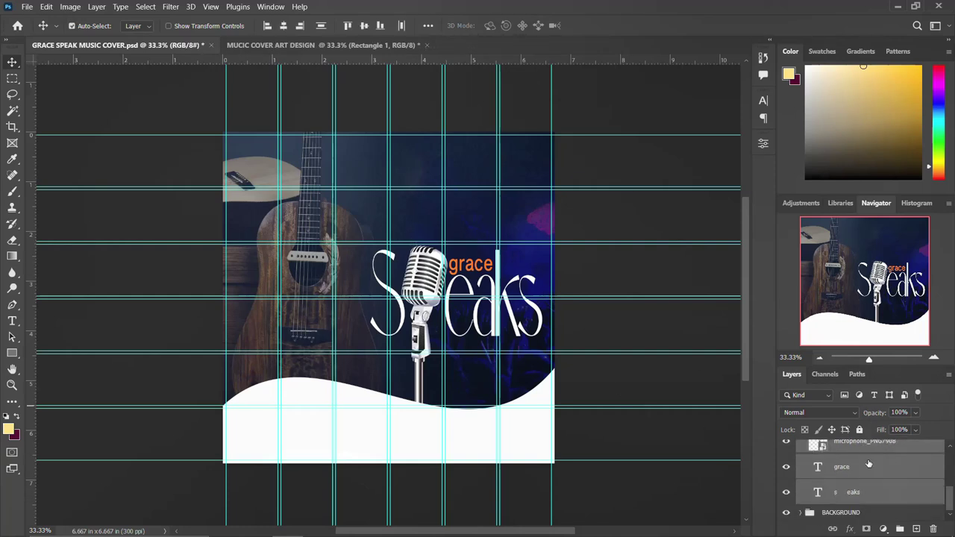
scroll(877, 441, up, 2)
drag(424, 282, 311, 120)
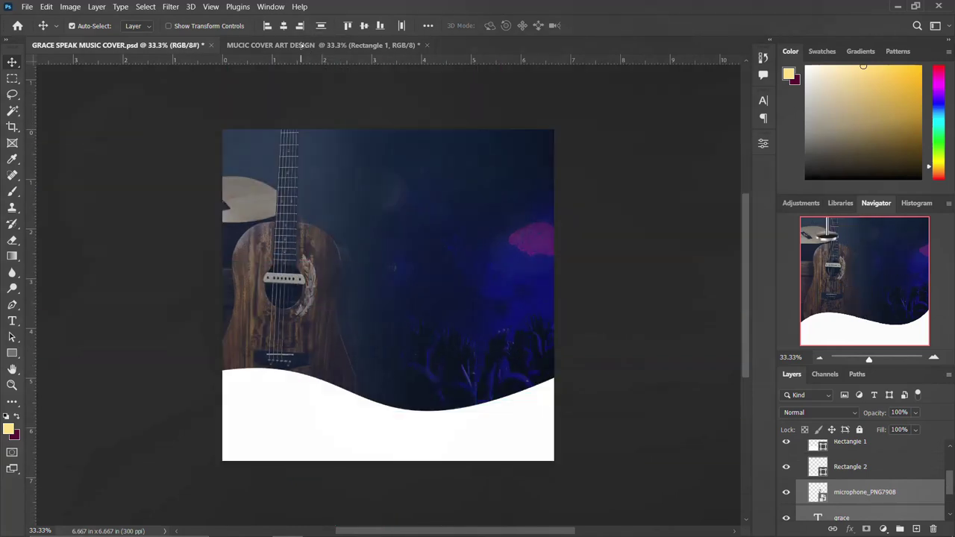
Step: Move the mic and title up and right, and stack the white wave above the microphone
click(303, 46)
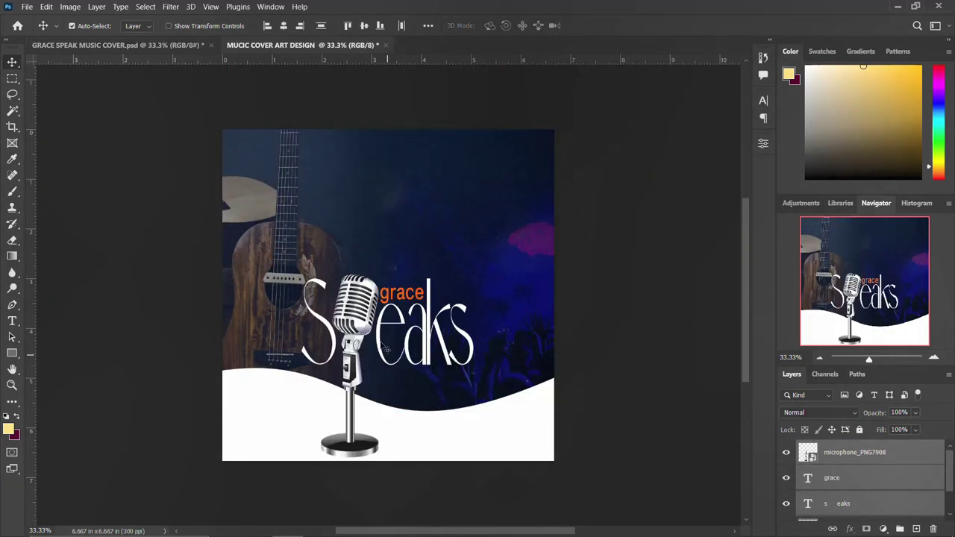
drag(362, 323, 398, 286)
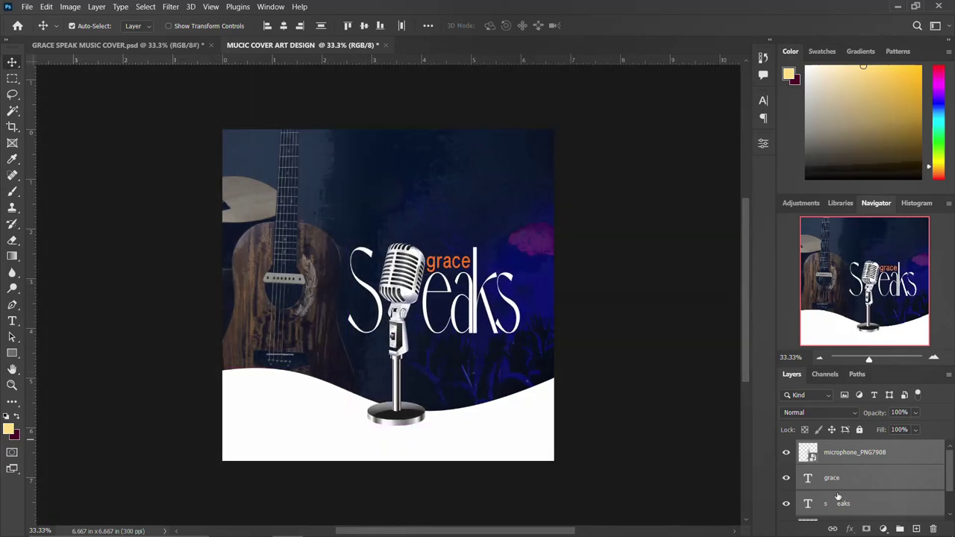
scroll(838, 496, down, 2)
click(843, 493)
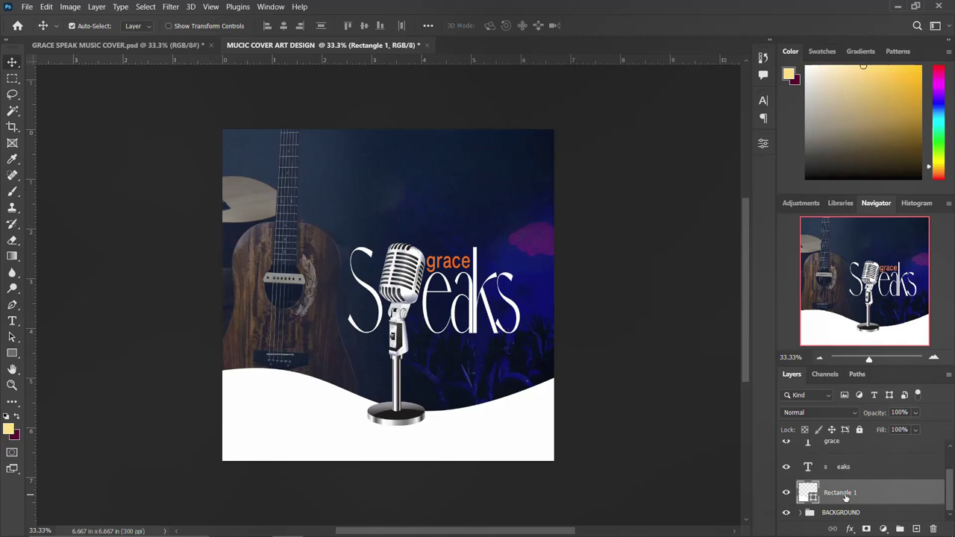
scroll(845, 497, up, 1)
drag(845, 515, 824, 457)
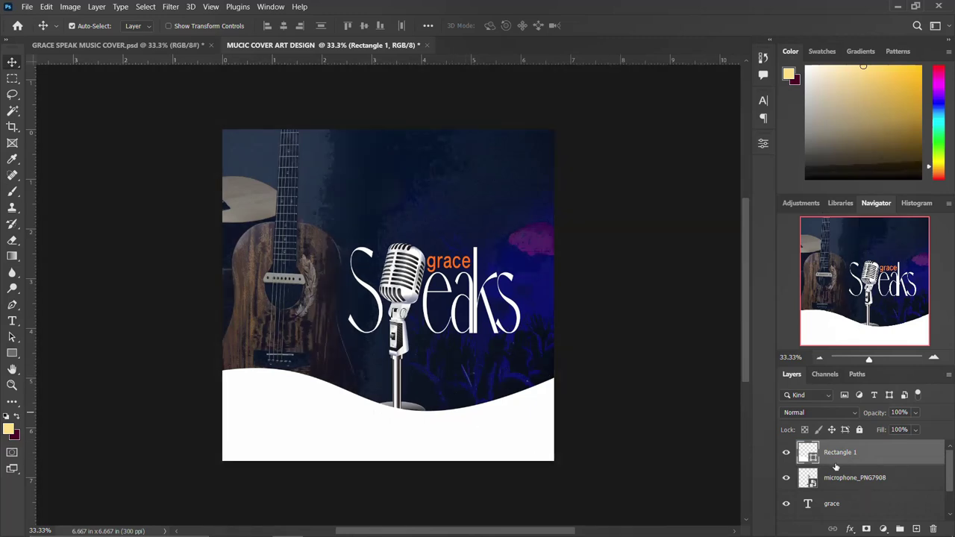
Step: Enlarge the microphone and grace Speaks title together to about 108.14%
click(844, 481)
scroll(844, 482, down, 1)
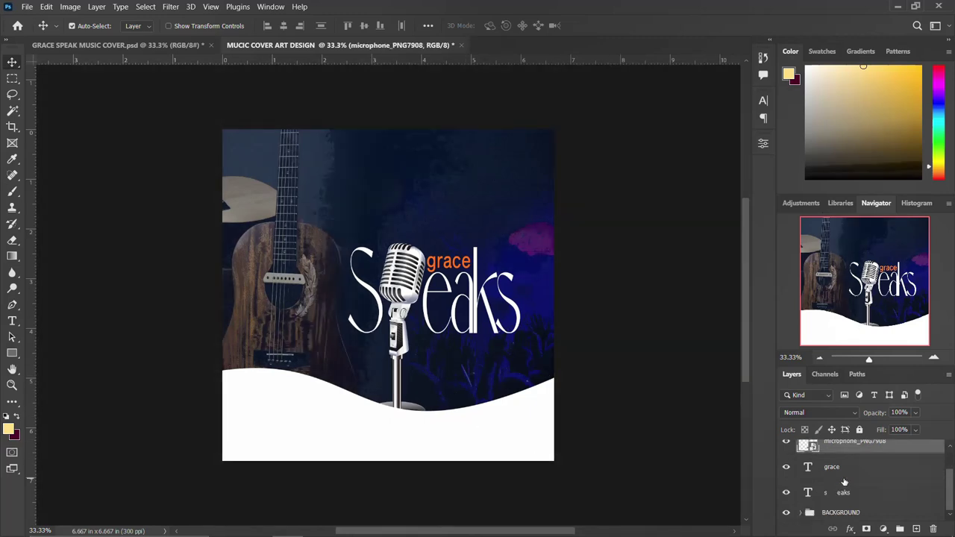
shift+click(842, 494)
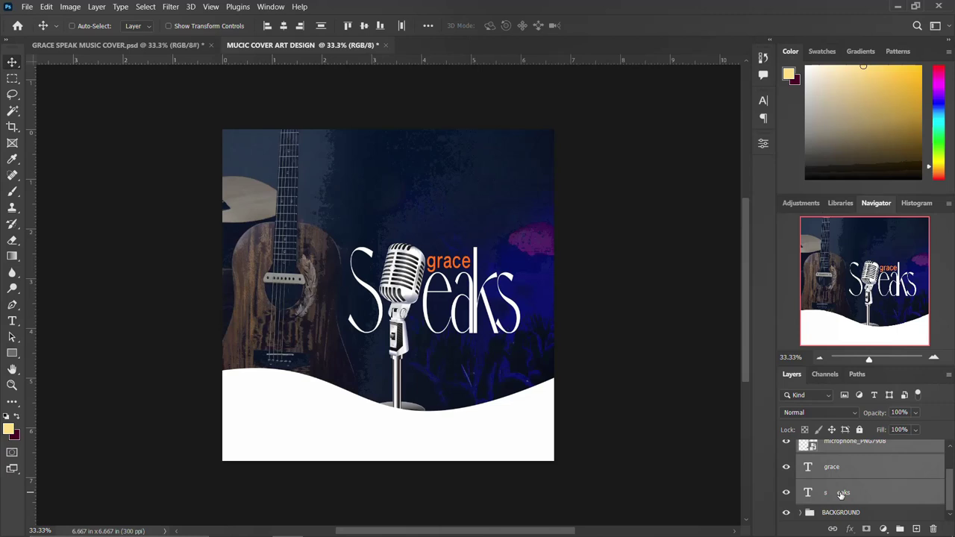
key(ctrl+y)
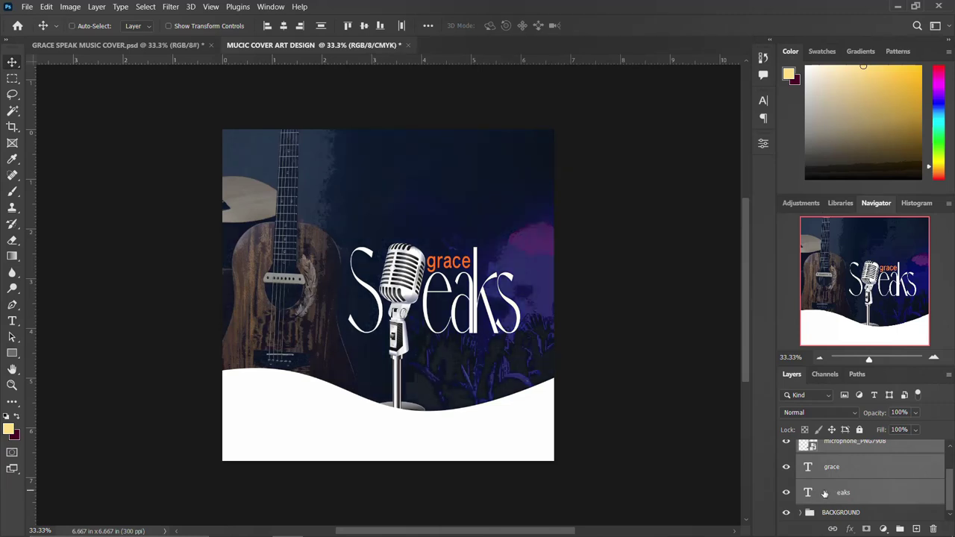
key(ctrl+t)
drag(519, 243, 526, 235)
drag(452, 287, 449, 296)
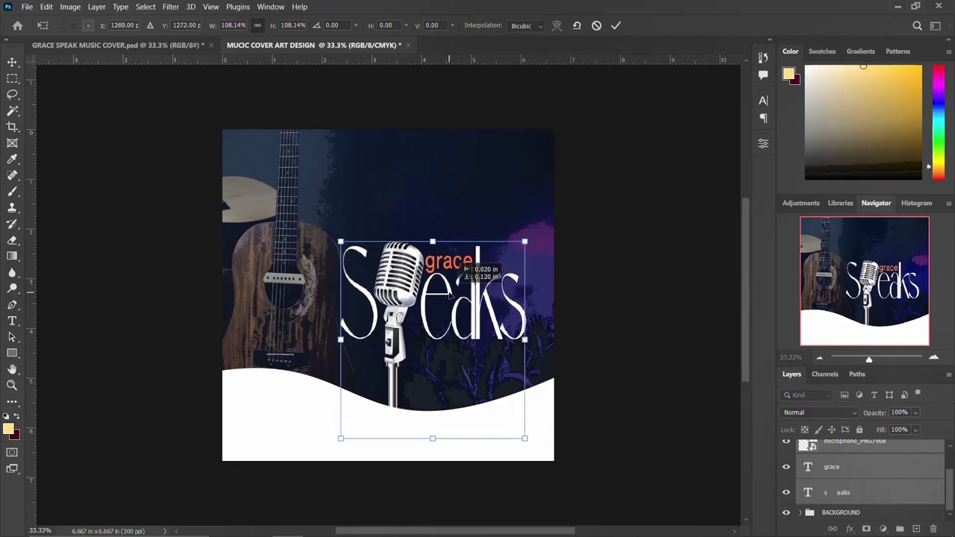
key(Return)
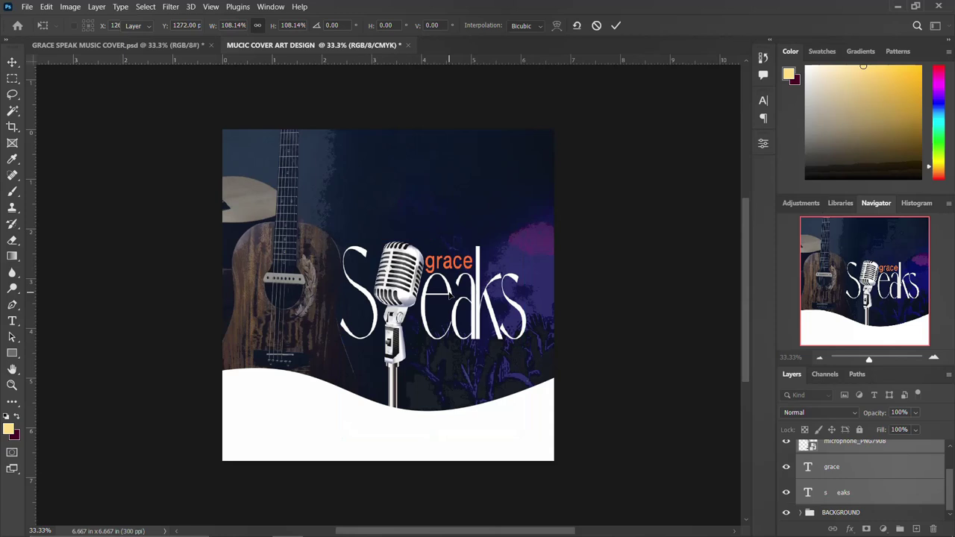
scroll(858, 447, up, 2)
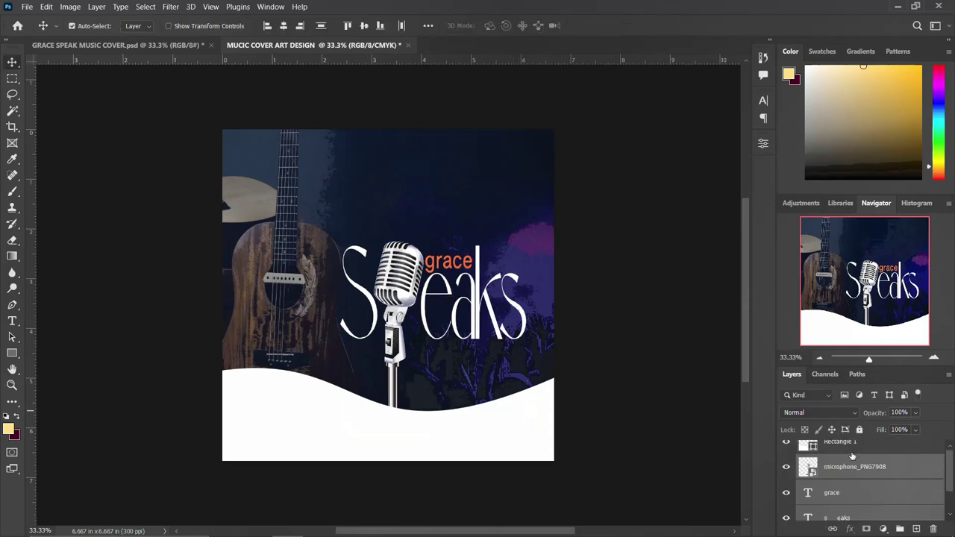
click(852, 454)
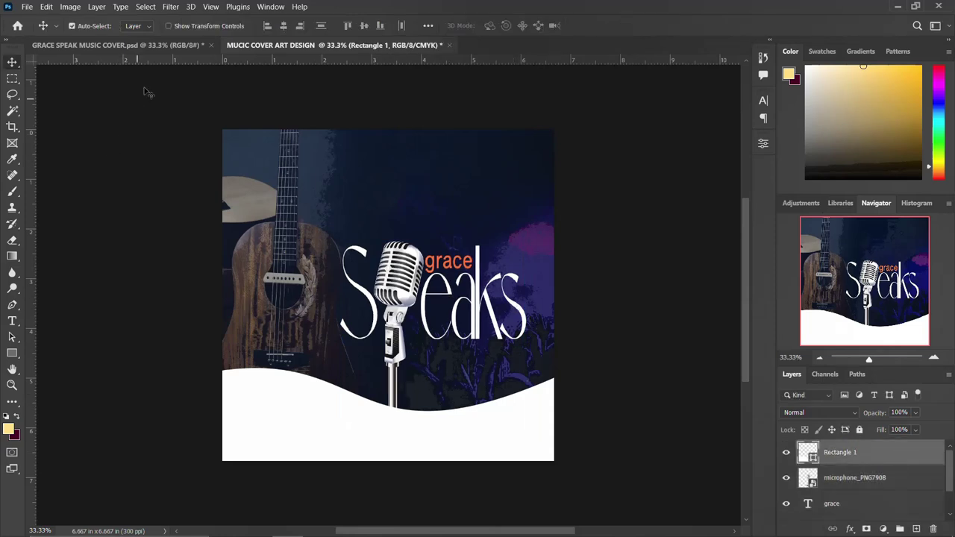
Step: Show and expand DOWN DETAILS in the cover, then drag the producer credit text into the design
click(183, 46)
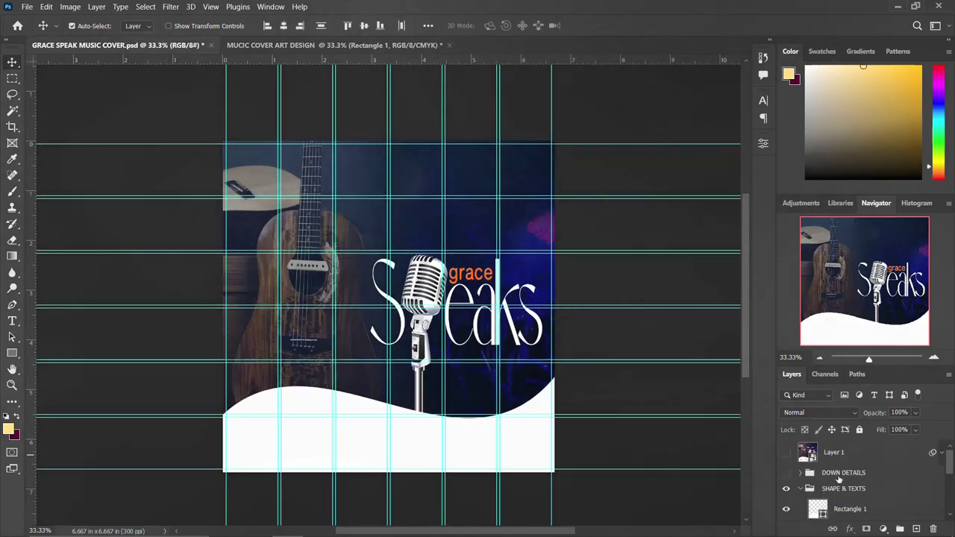
click(800, 489)
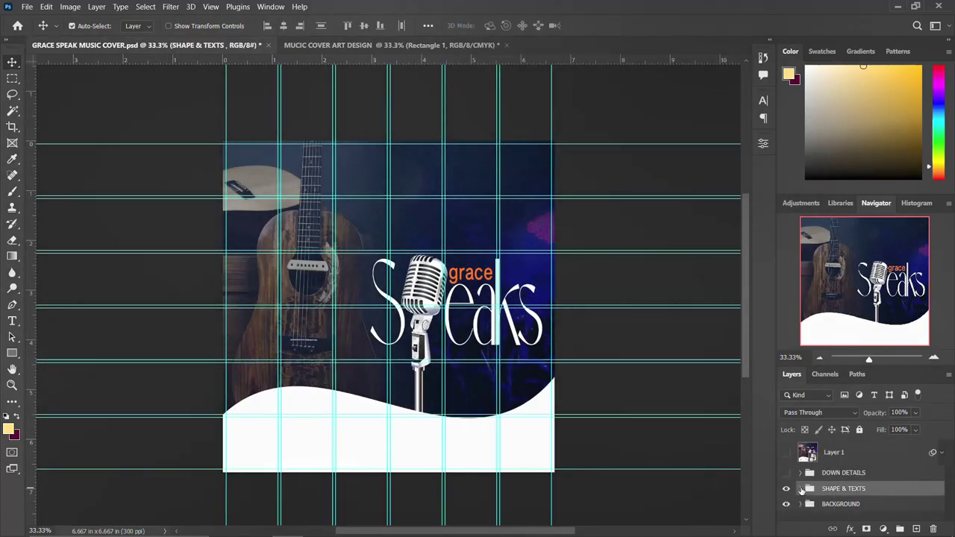
click(785, 473)
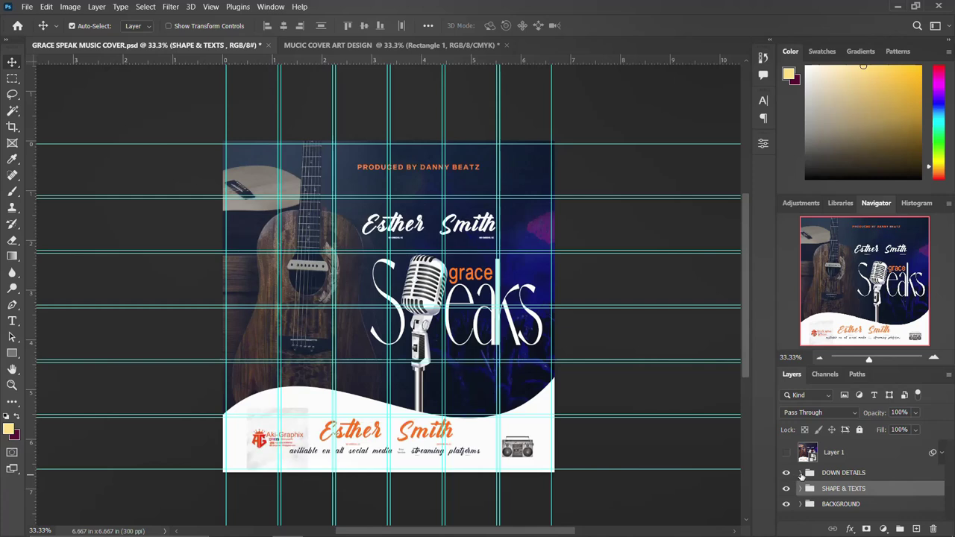
click(800, 473)
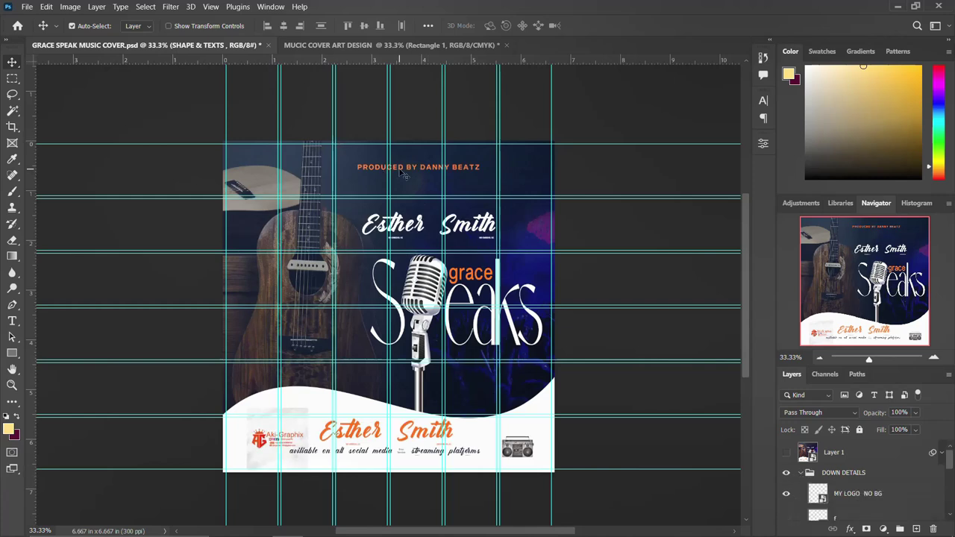
click(408, 174)
drag(408, 174, 388, 160)
Step: Colour the producer credit text #ff6000 orange through the Character panel
click(762, 100)
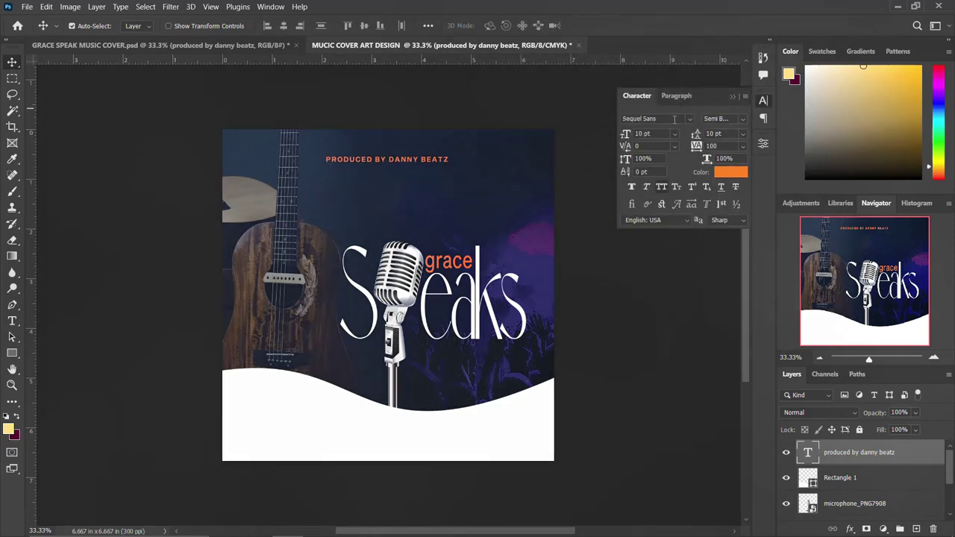
click(730, 171)
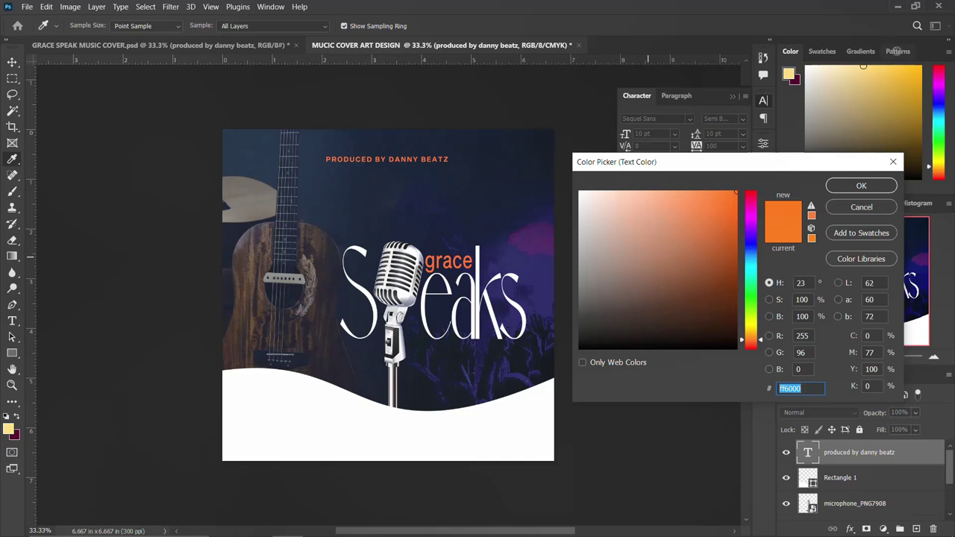
click(861, 184)
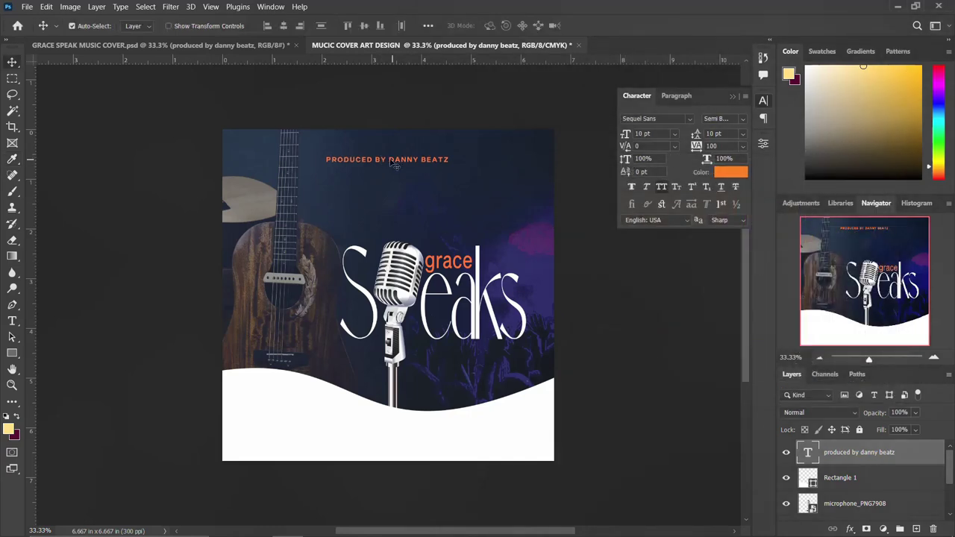
click(763, 101)
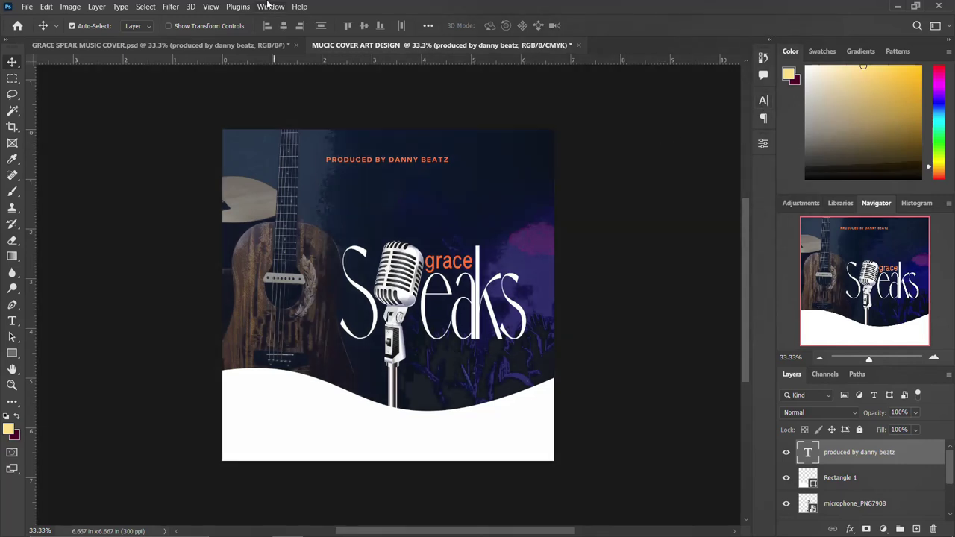
Step: Add a New Guide Layout of 4 columns and 4 rows over the MUCIC COVER ART DESIGN canvas
click(208, 8)
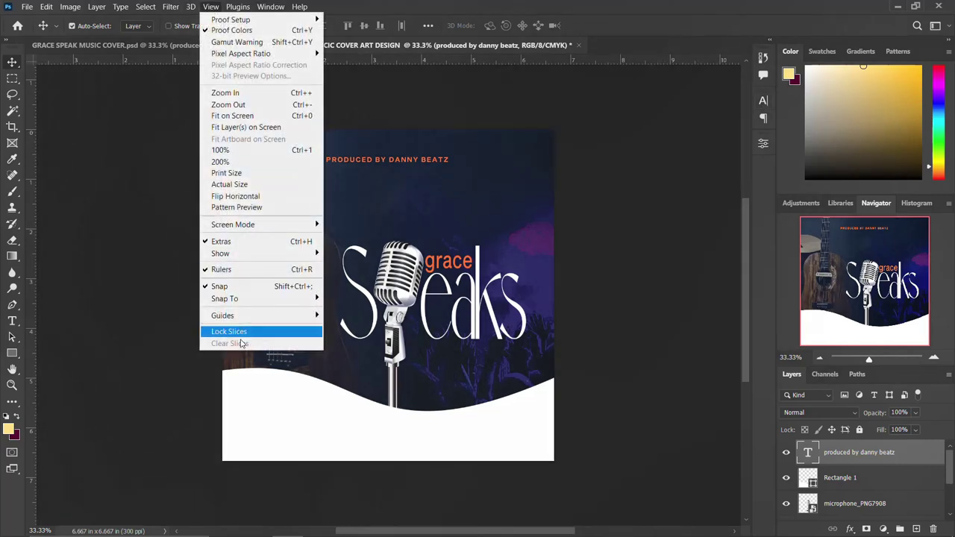
mouse_move(264, 316)
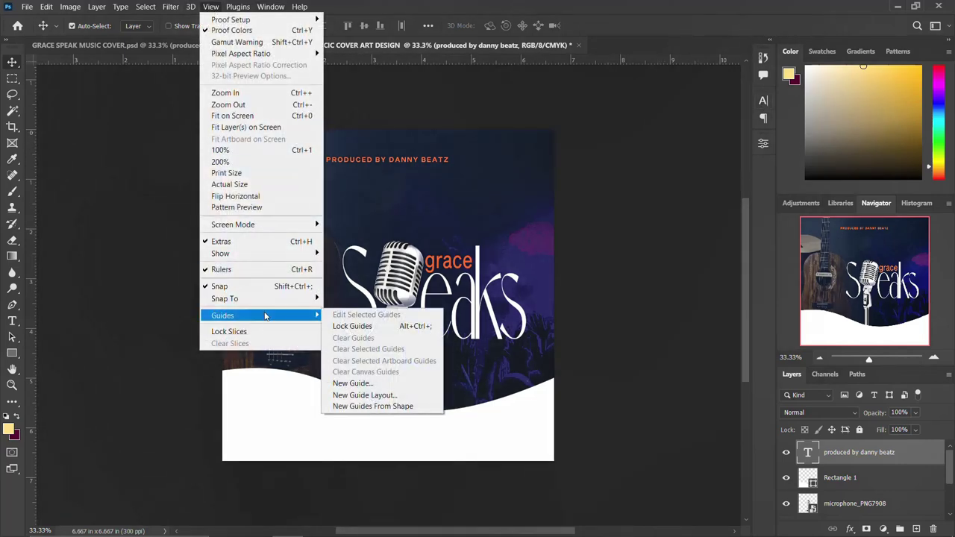
click(393, 395)
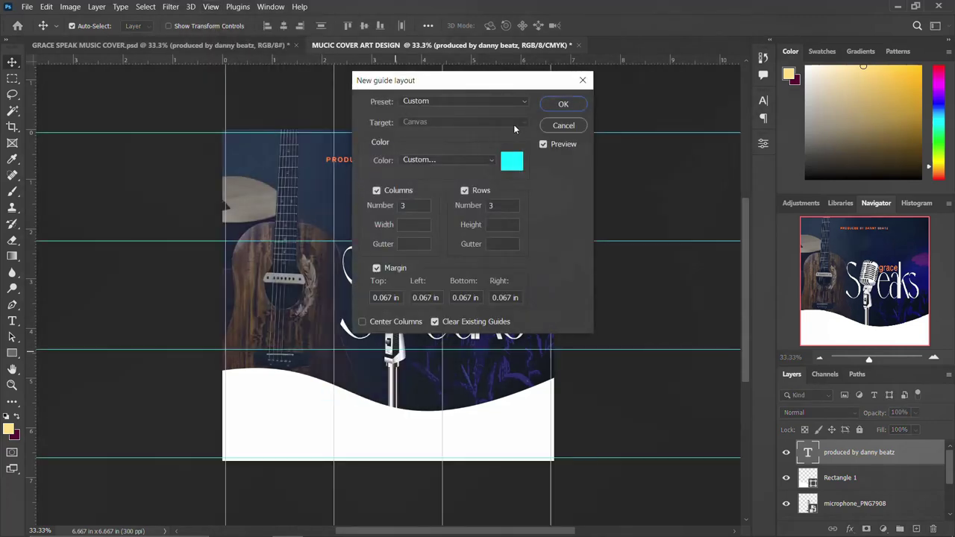
click(414, 207)
text(4)
click(495, 205)
text(4)
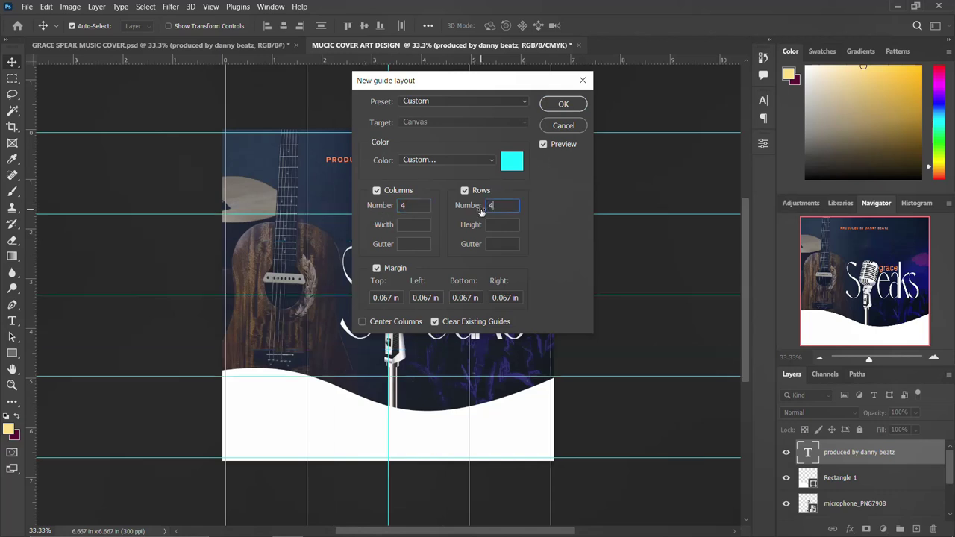
click(563, 104)
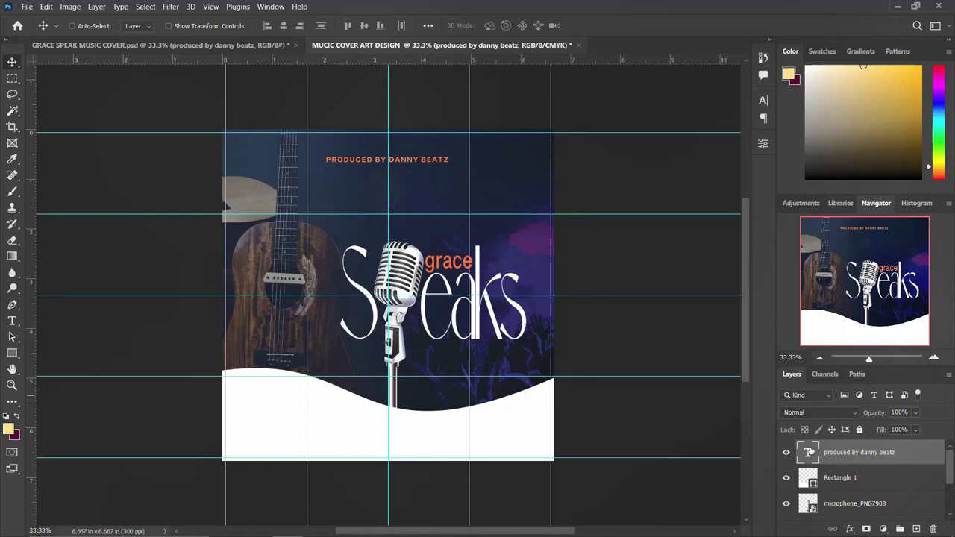
key(ctrl+t)
Step: Nudge the producer credit slightly right and up a few pixels
drag(403, 165, 405, 168)
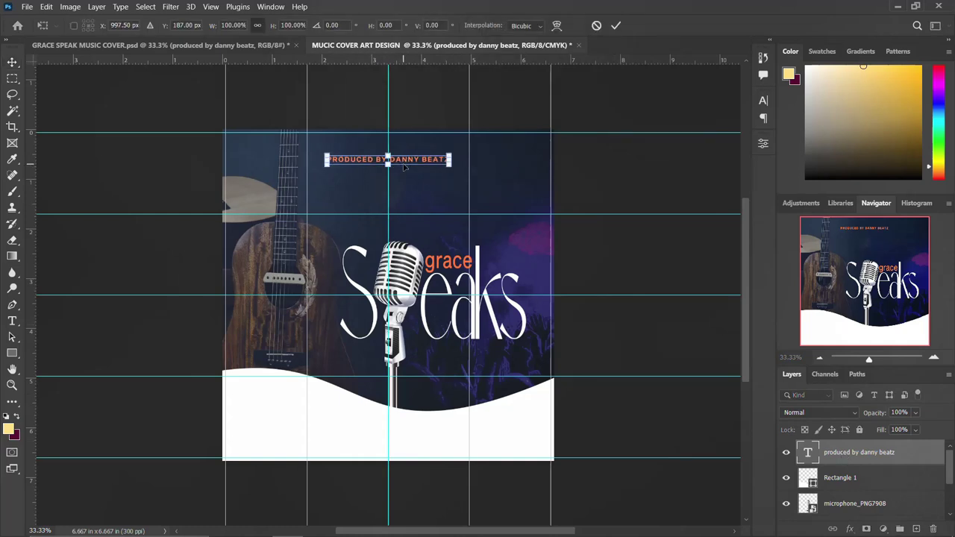
key(Return)
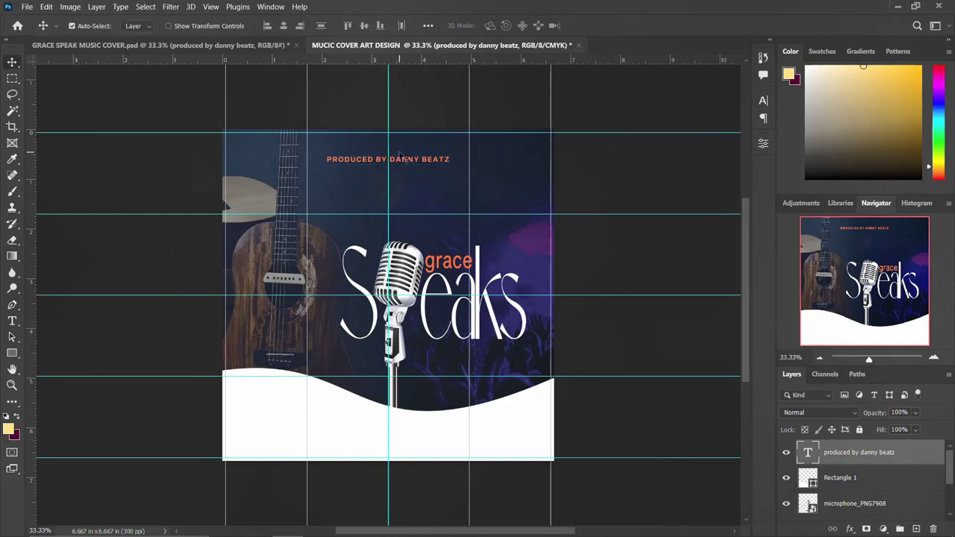
key(Up)
key(Up)
key(Up)
key(Up)
key(Up)
key(Up)
key(Up)
key(Up)
key(Up)
key(Up)
key(Up)
key(Up)
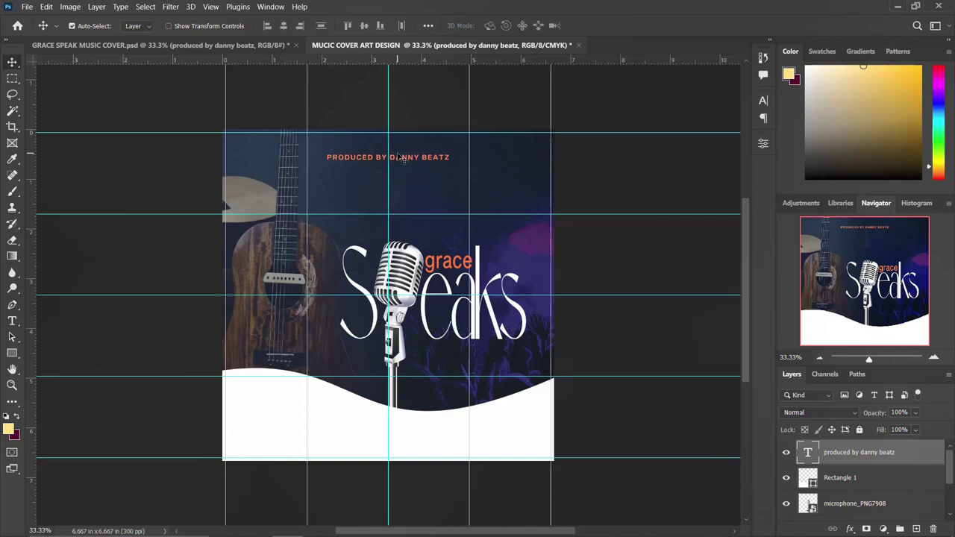
Step: Copy the artist-name title from GRACE SPEAK MUSIC COVER and place it below the producer credit
key(ctrl+Tab)
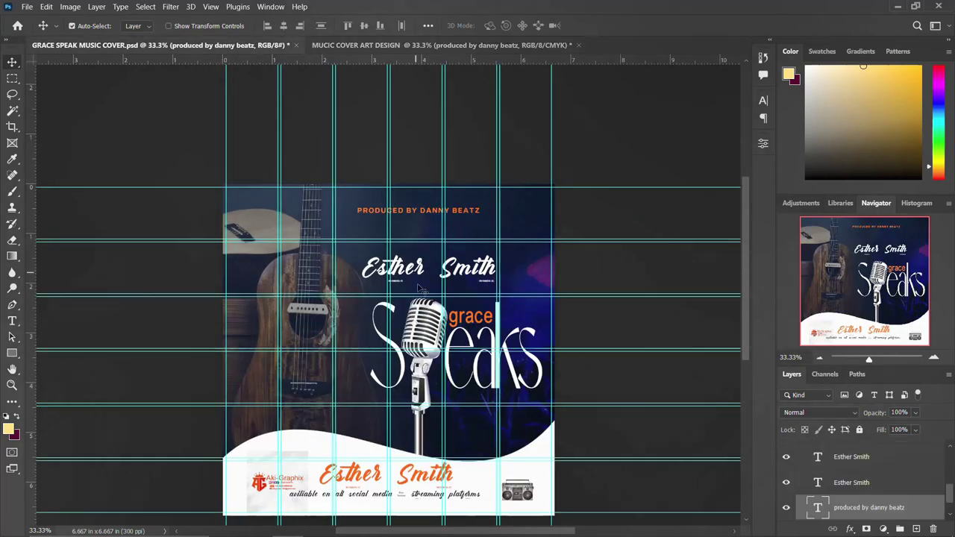
drag(403, 274, 443, 59)
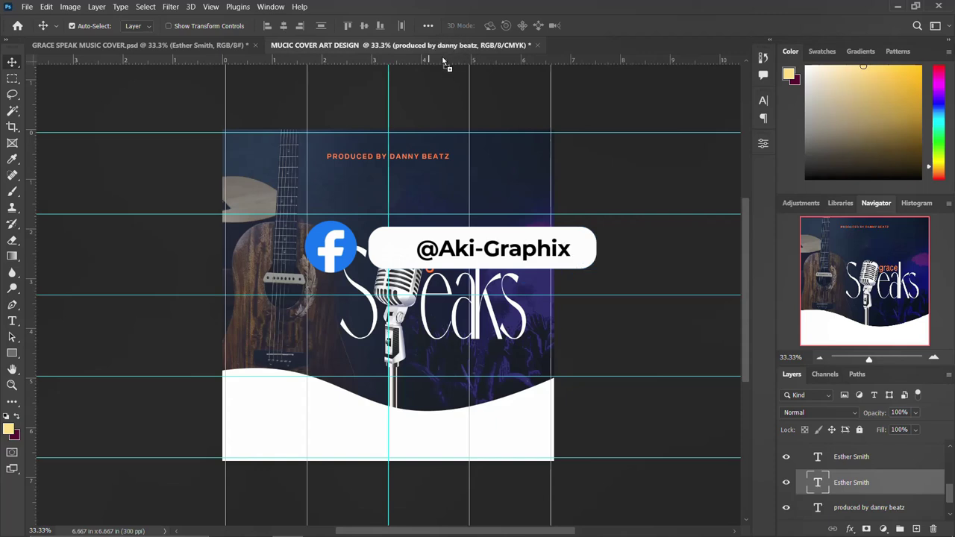
drag(406, 198, 452, 326)
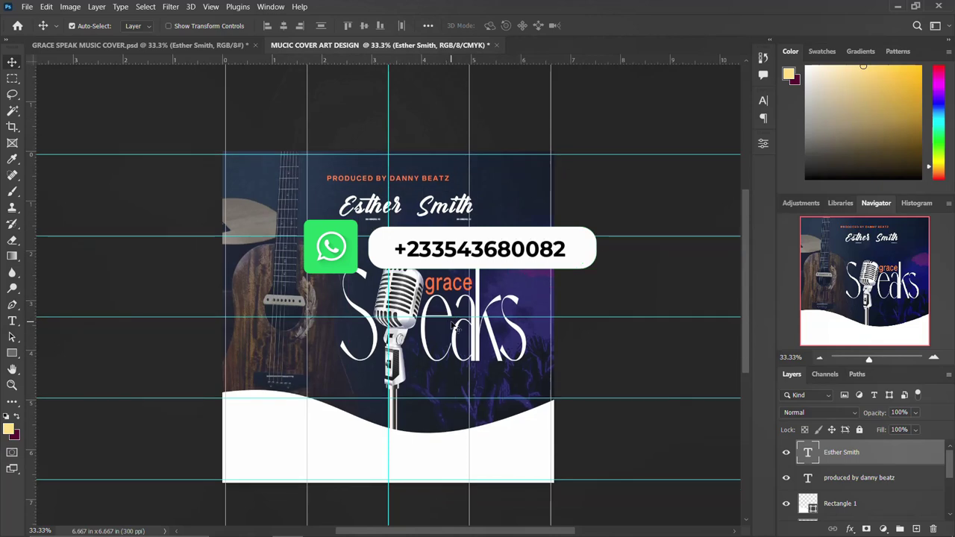
drag(388, 174, 410, 198)
key(ctrl+t)
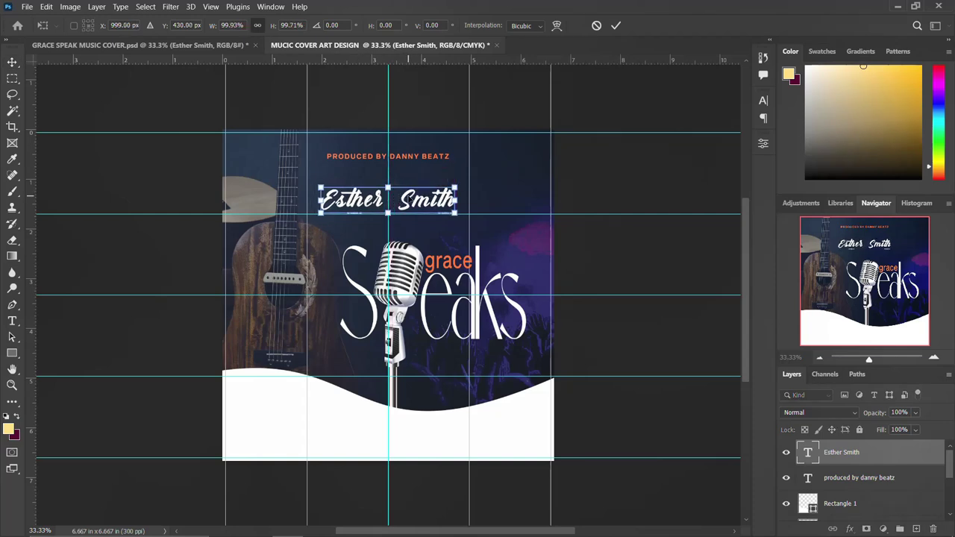
key(Return)
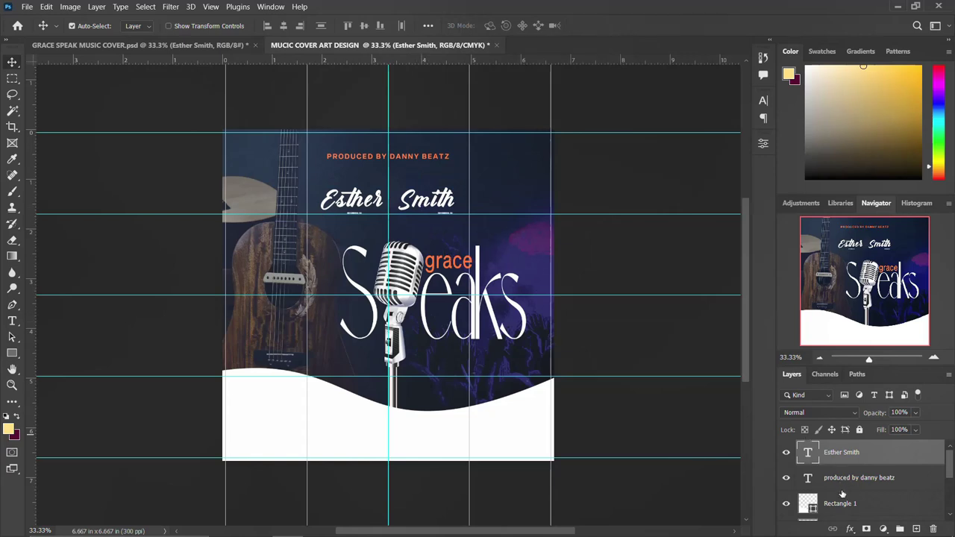
Step: Move the white wave, microphone and title words down together a couple of pixels
click(843, 504)
scroll(844, 504, down, 3)
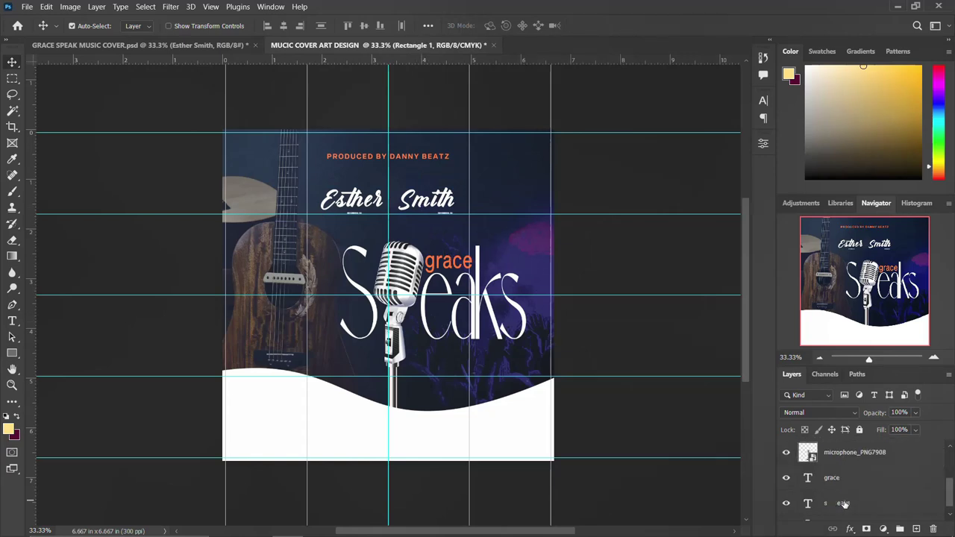
scroll(843, 498, down, 1)
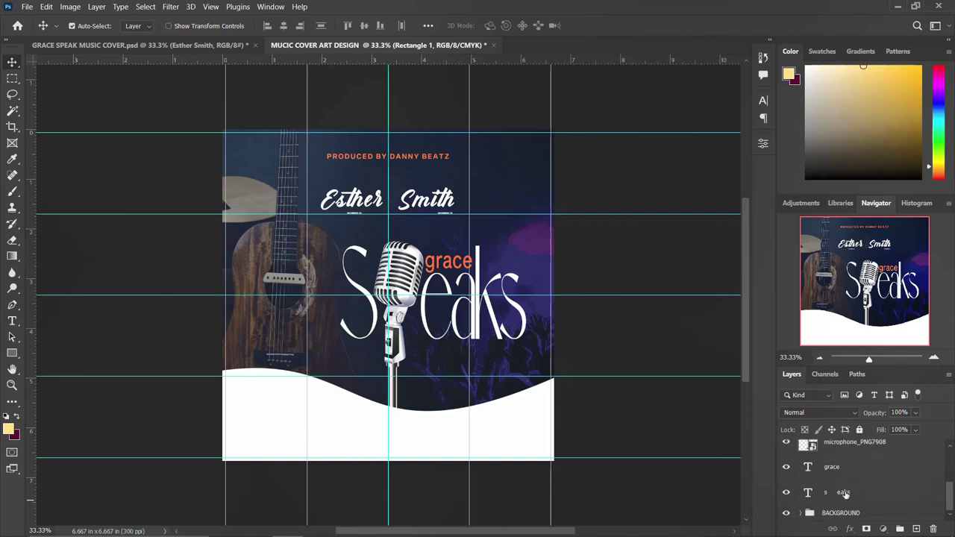
shift+click(844, 493)
scroll(843, 493, up, 2)
key(Down)
key(Down)
key(Down)
key(Down)
key(Down)
key(Down)
key(Down)
key(Down)
key(Down)
key(Down)
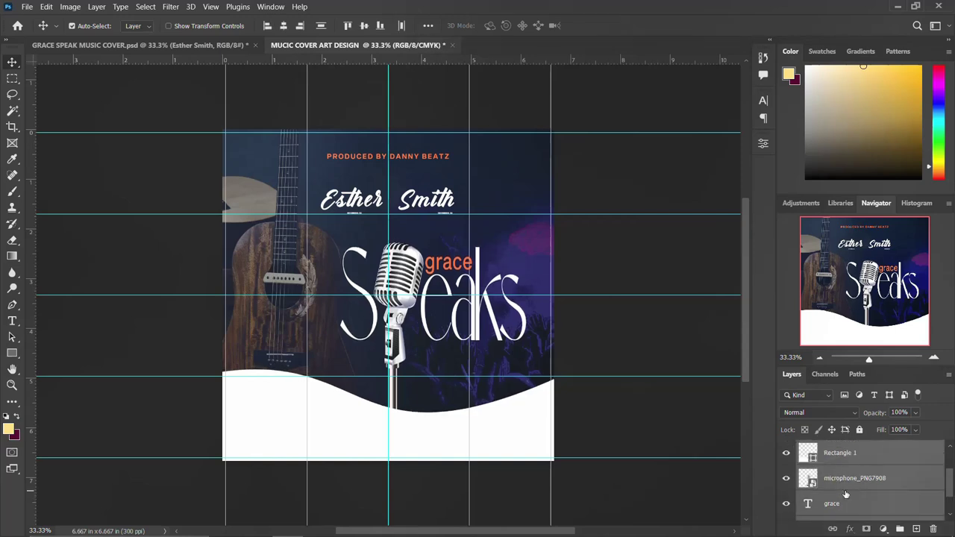
key(Down)
key(Down)
key(Down)
key(Down)
key(Down)
key(Down)
key(Down)
key(Down)
key(Down)
key(Down)
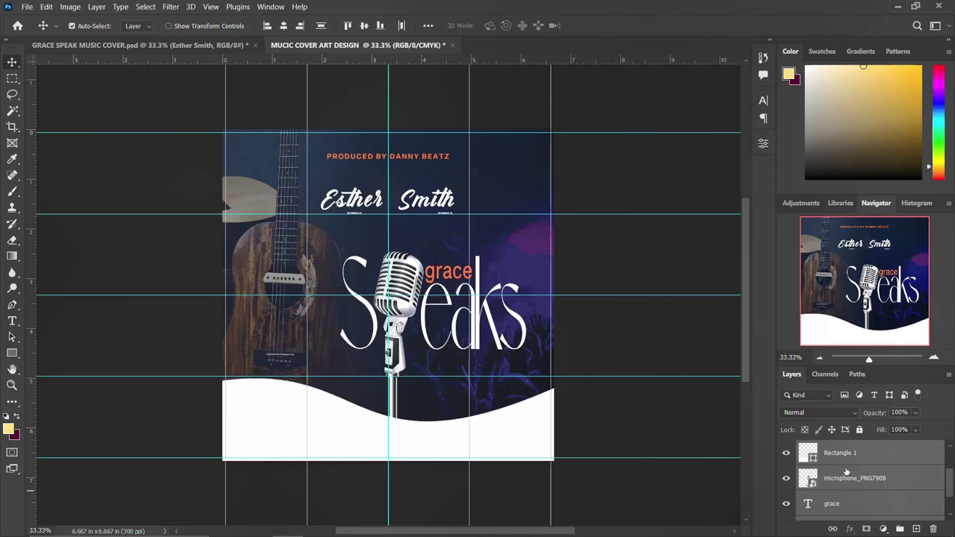
Step: Lower the microphone and title words a few more pixels without the white wave
scroll(847, 456, up, 2)
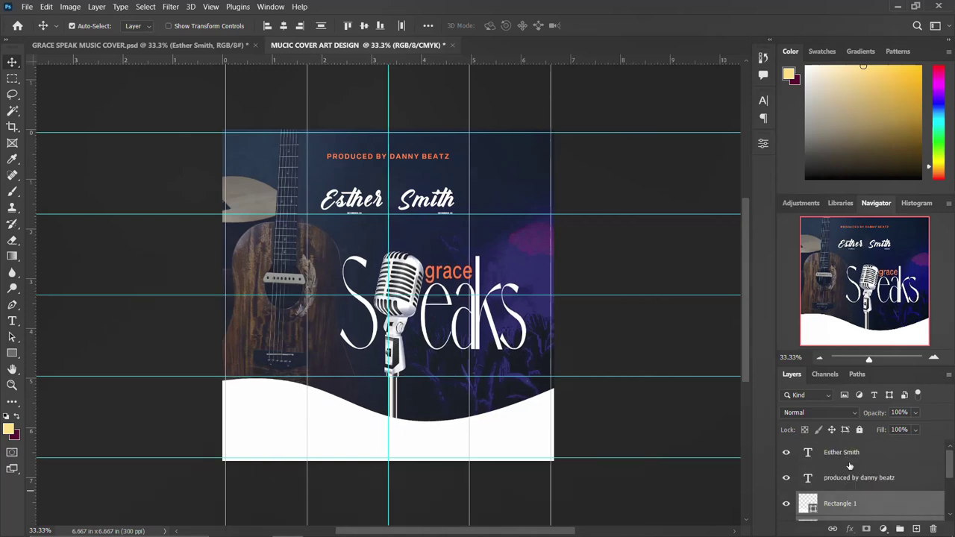
ctrl+click(840, 508)
scroll(840, 507, down, 1)
key(Down)
key(Down)
key(Down)
key(Down)
key(Down)
key(Down)
key(Down)
key(Down)
key(Down)
key(Down)
key(Down)
key(Down)
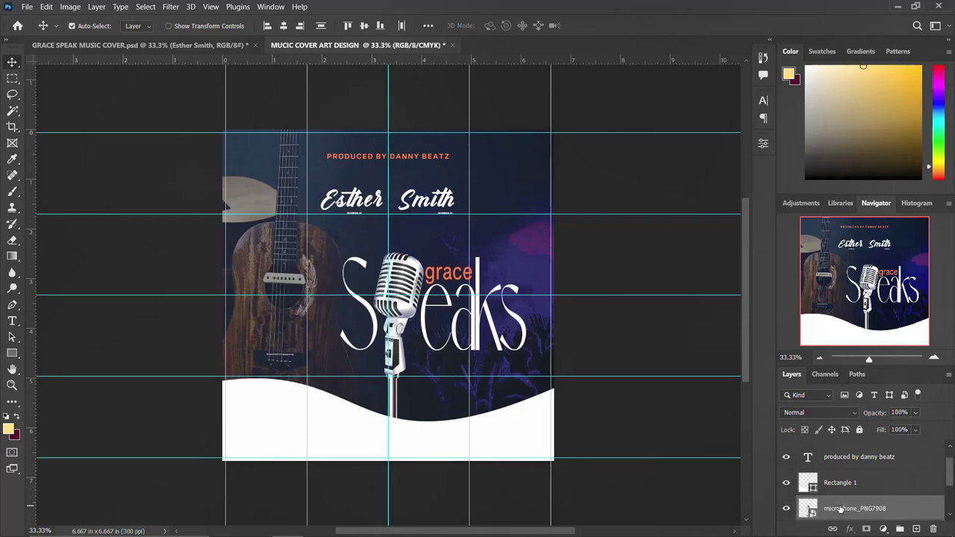
key(Down)
key(Down)
key(Down)
key(Down)
key(Down)
key(Down)
key(Down)
key(Down)
key(Down)
key(Down)
key(Down)
key(Down)
key(Down)
key(Down)
key(Down)
key(Down)
key(Down)
key(Down)
key(Down)
key(Down)
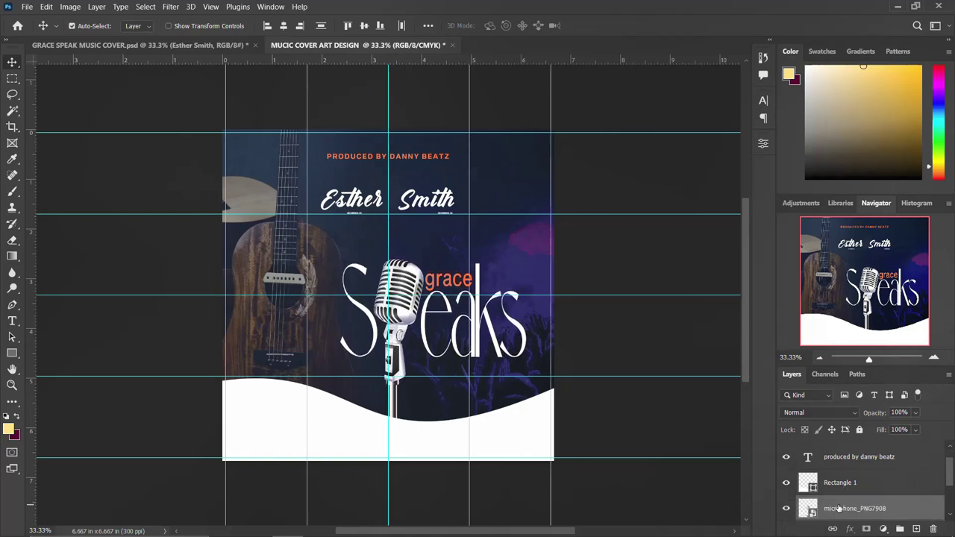
key(Down)
key(Down)
key(Down)
key(Down)
key(Down)
key(Down)
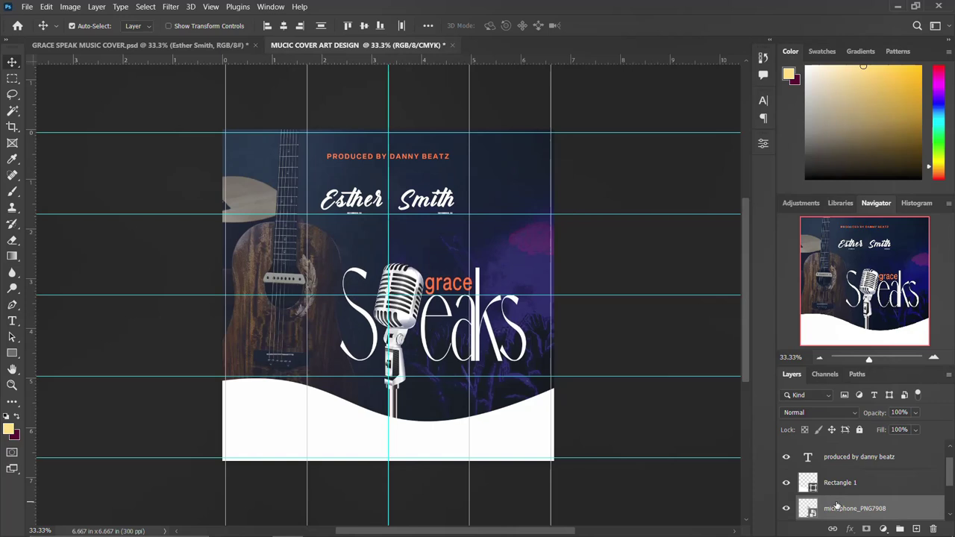
Step: Raise the producer credit and the artist-name title slightly
click(410, 163)
drag(411, 163, 410, 158)
click(421, 211)
key(Up)
key(Up)
key(Up)
key(Up)
key(Up)
key(Up)
key(Up)
key(Up)
key(Up)
key(Up)
key(Up)
key(Up)
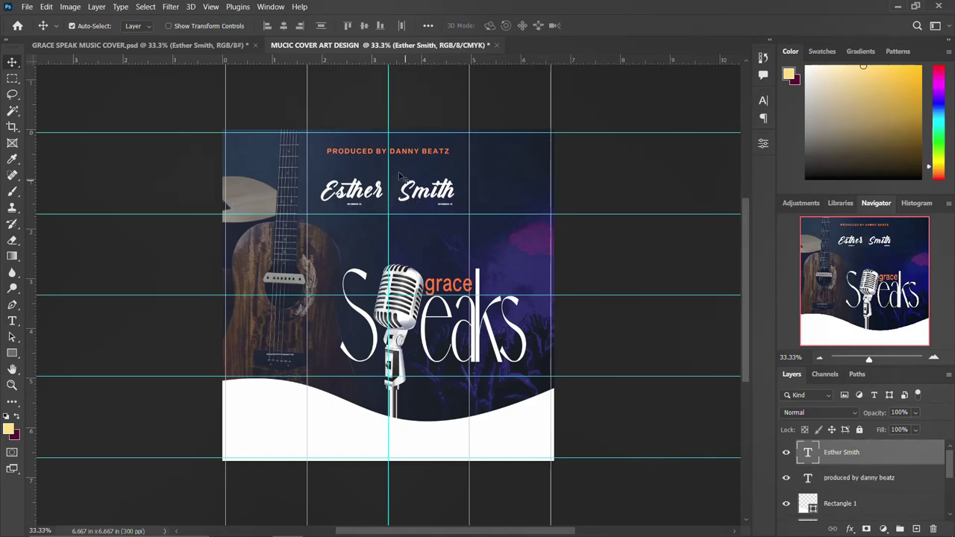
Step: In GRACE SPEAK MUSIC COVER, toggle the logo and f layers' visibility to check them
click(126, 44)
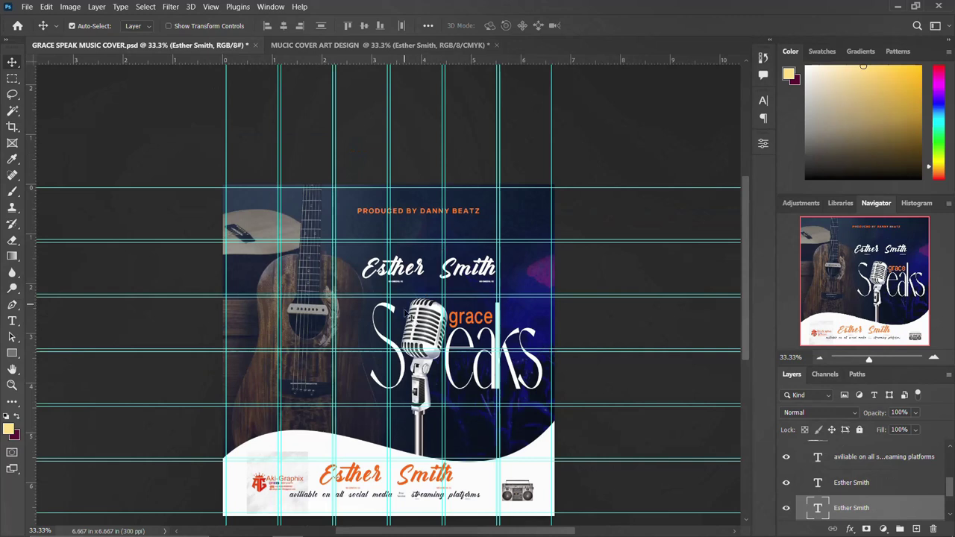
scroll(834, 478, up, 3)
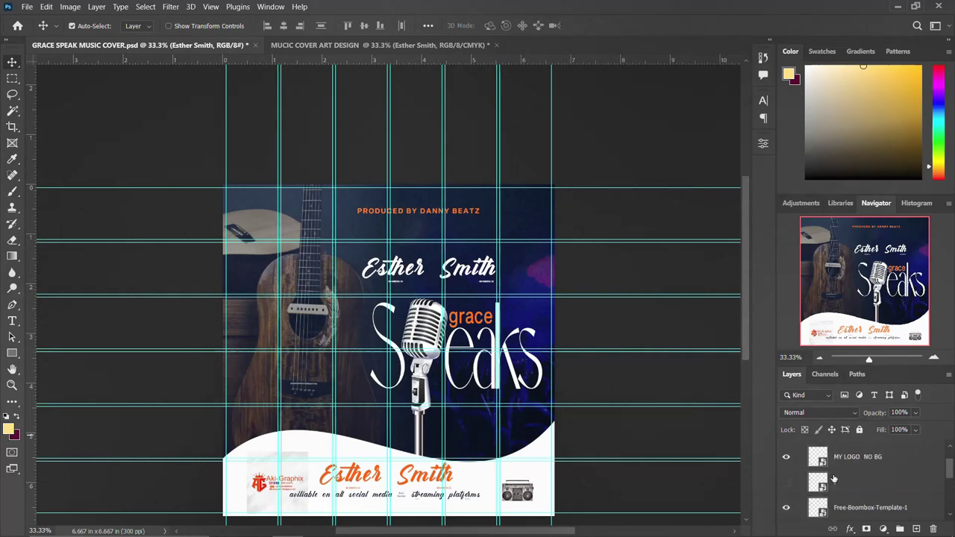
scroll(835, 479, down, 1)
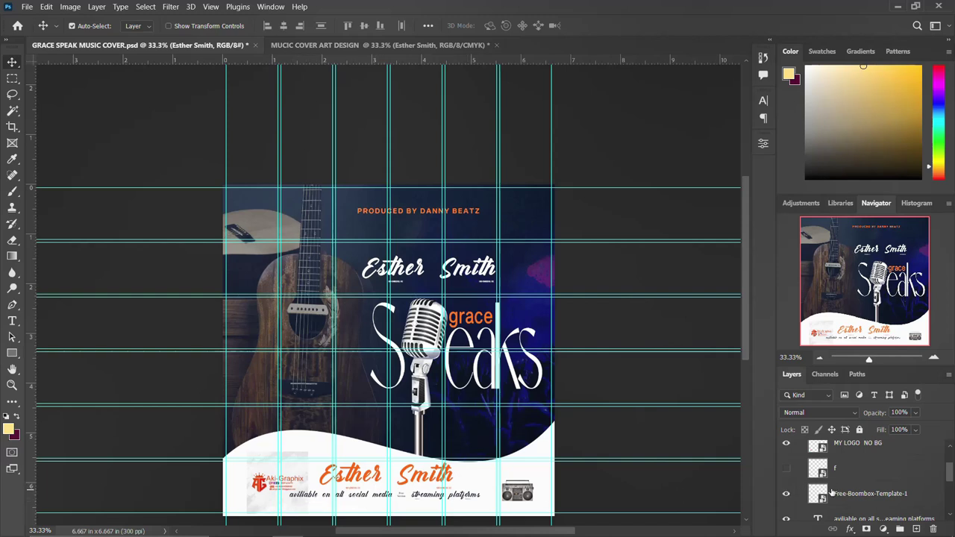
scroll(847, 493, up, 1)
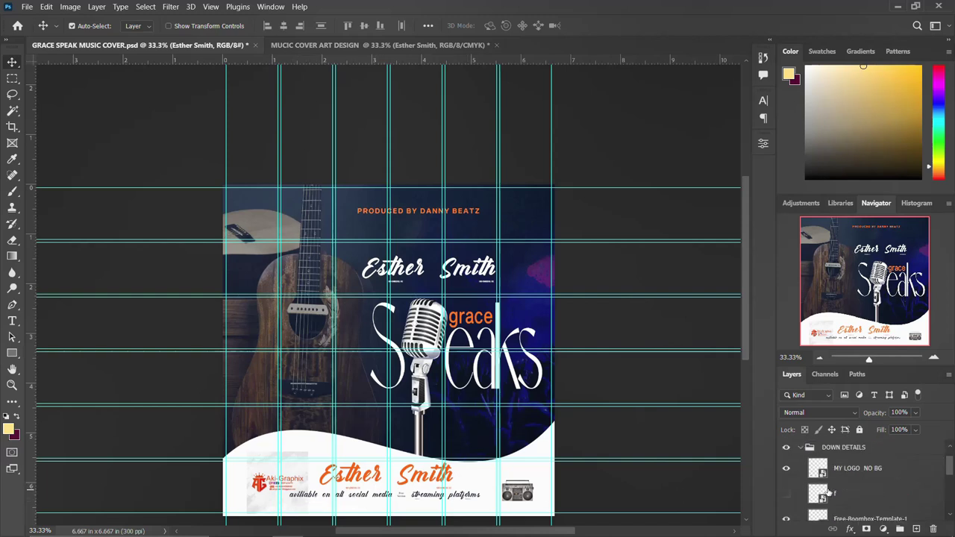
click(786, 468)
click(786, 468)
click(790, 495)
click(789, 496)
Step: Select the logo, boombox, streaming-platforms and artist-name layers
click(856, 469)
scroll(850, 481, down, 2)
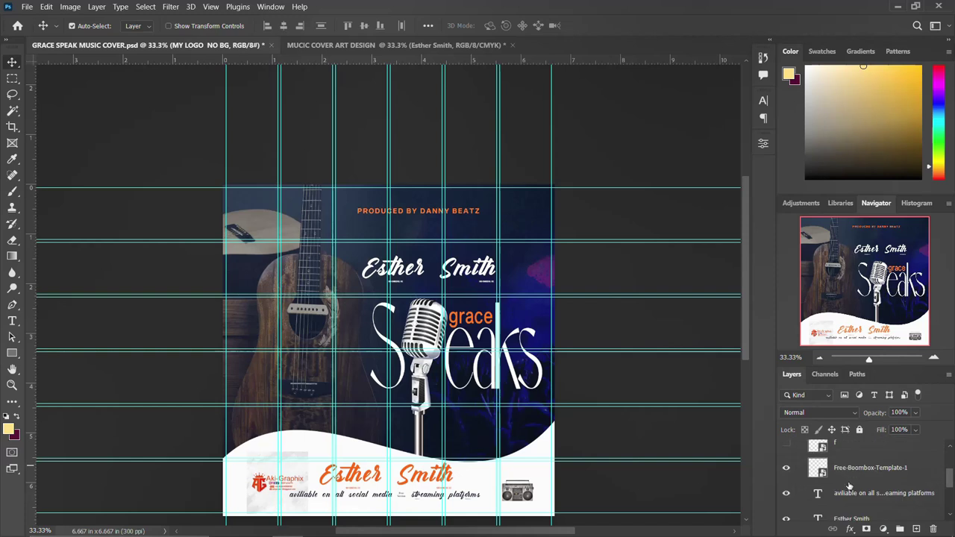
click(856, 470)
click(850, 497)
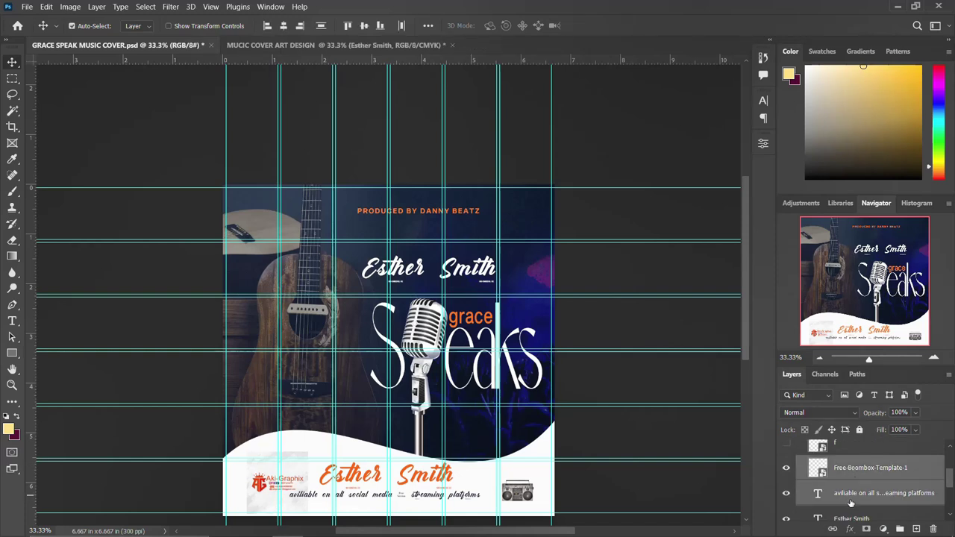
scroll(851, 497, down, 1)
click(851, 495)
scroll(851, 494, down, 1)
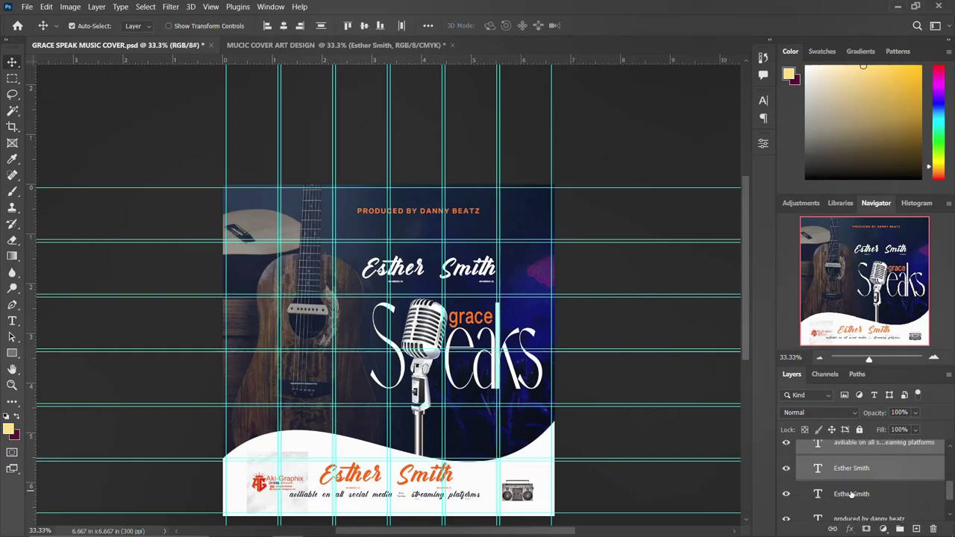
shift+click(851, 495)
scroll(851, 496, down, 1)
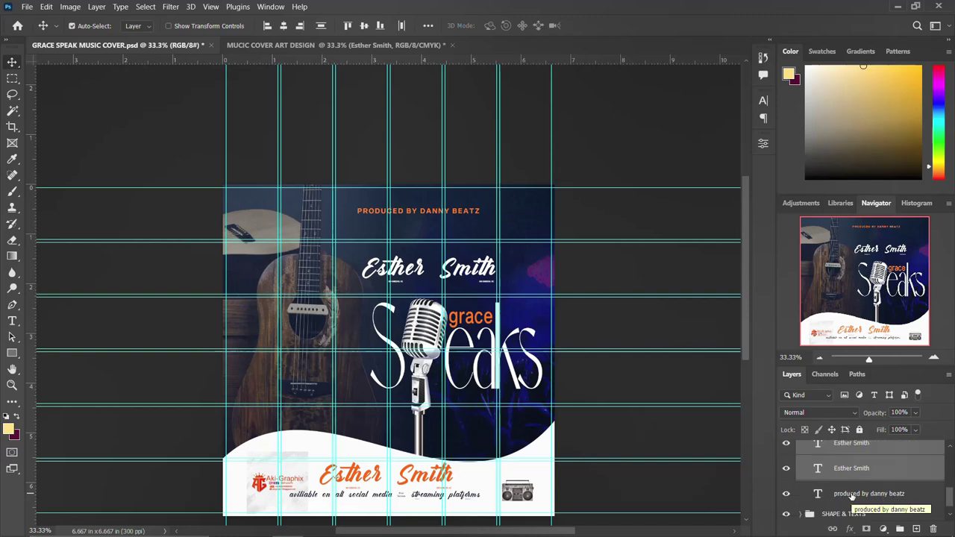
click(786, 468)
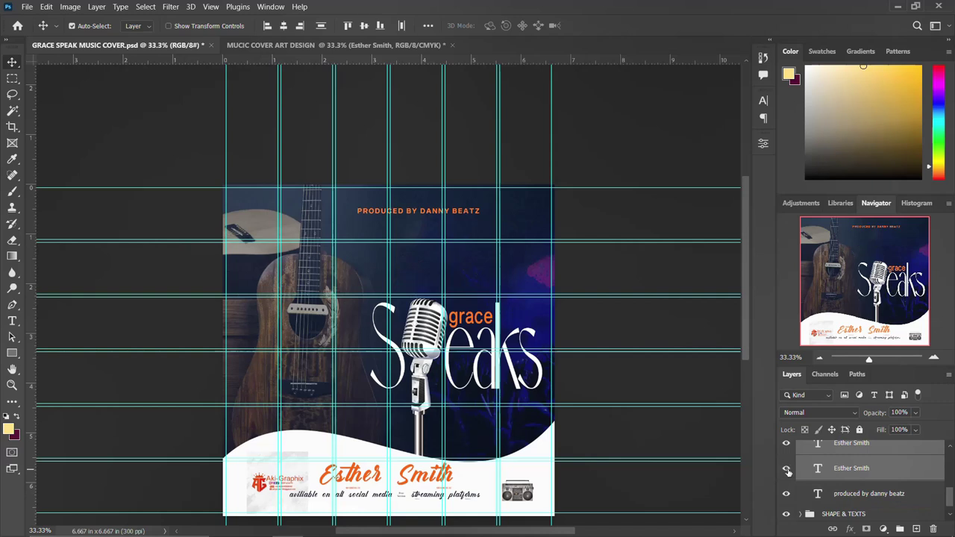
click(786, 469)
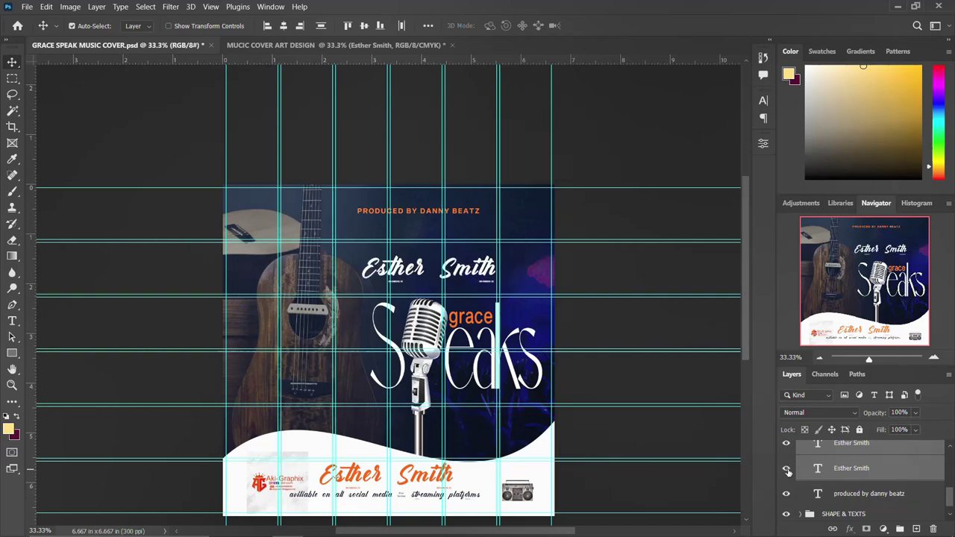
click(787, 469)
click(786, 469)
click(851, 473)
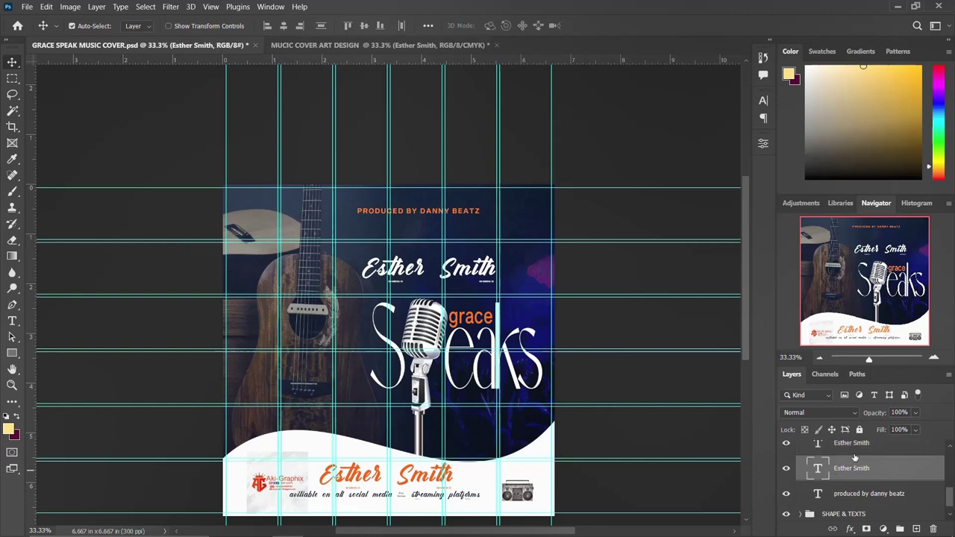
click(821, 451)
click(785, 455)
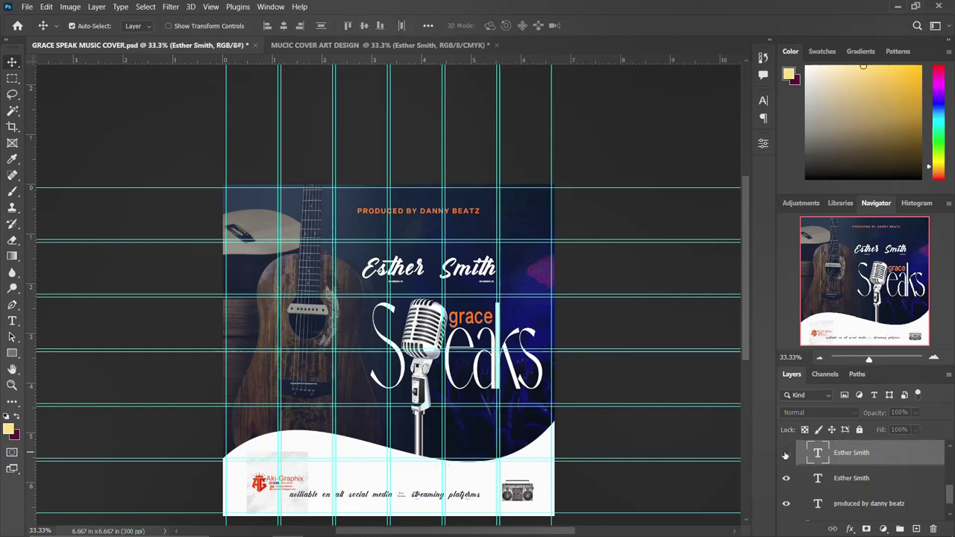
key(ctrl+z)
scroll(840, 459, up, 1)
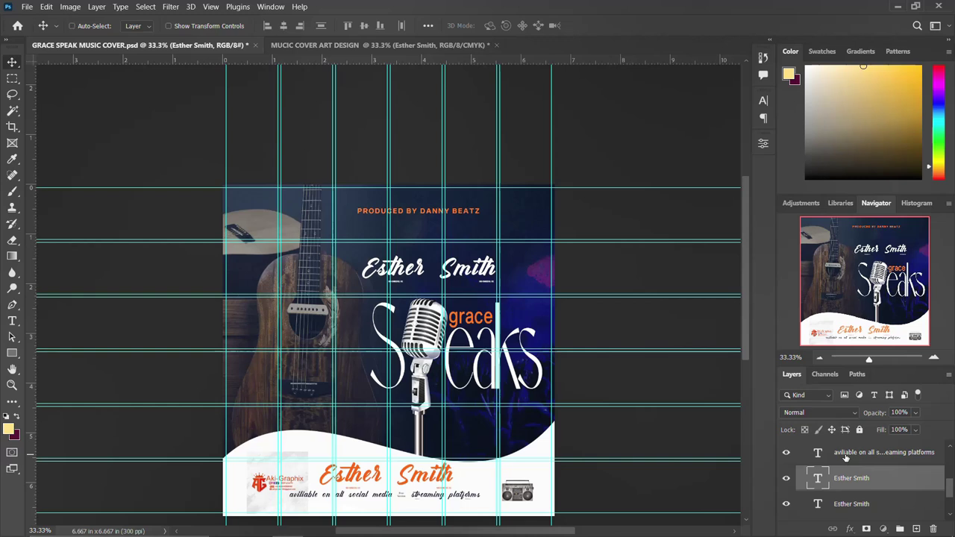
ctrl+click(846, 457)
Step: Select the bottom credit detail layers and drag them into the MUCIC COVER ART DESIGN document
ctrl+click(845, 457)
scroll(845, 457, up, 1)
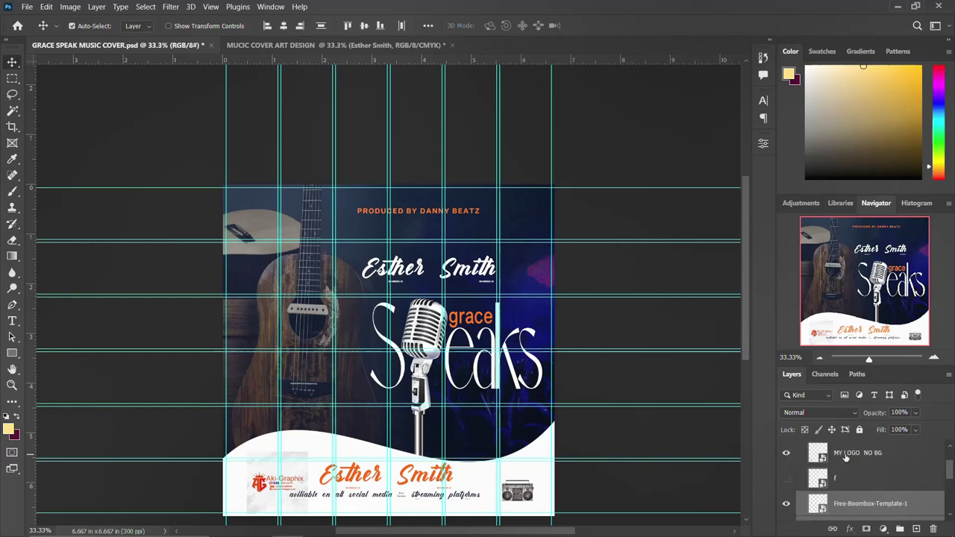
ctrl+click(855, 453)
scroll(855, 455, up, 1)
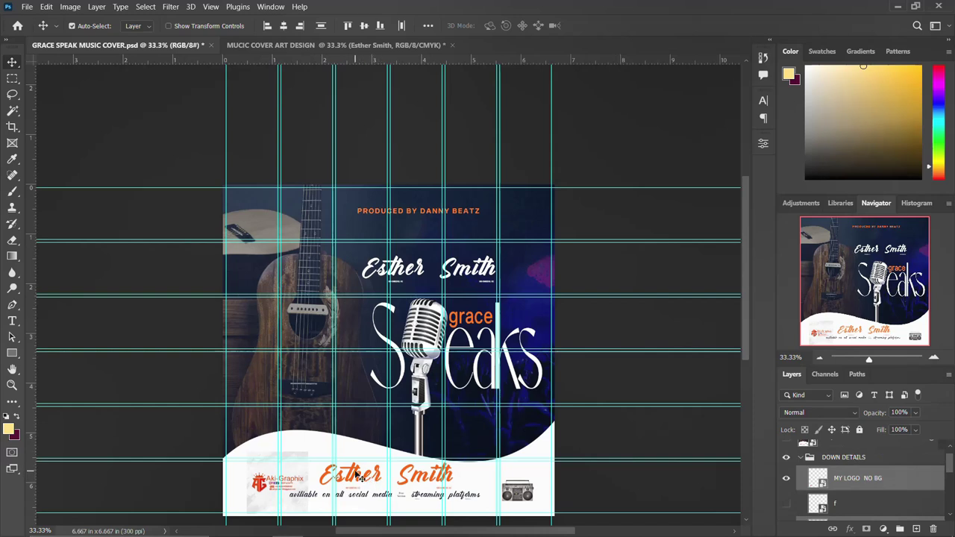
drag(357, 453, 394, 435)
Step: Commit the placed credits and nudge the white wave strip up three pixels
key(Return)
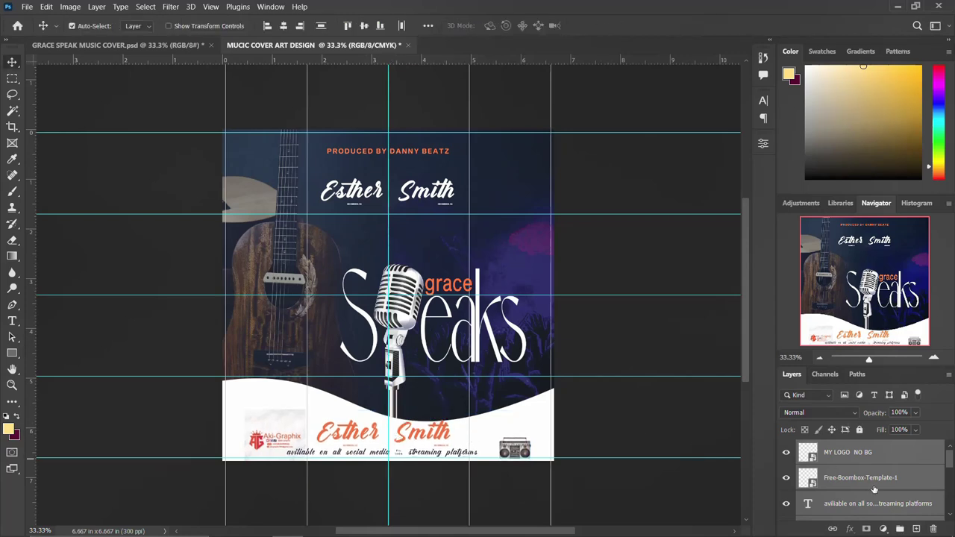
click(534, 420)
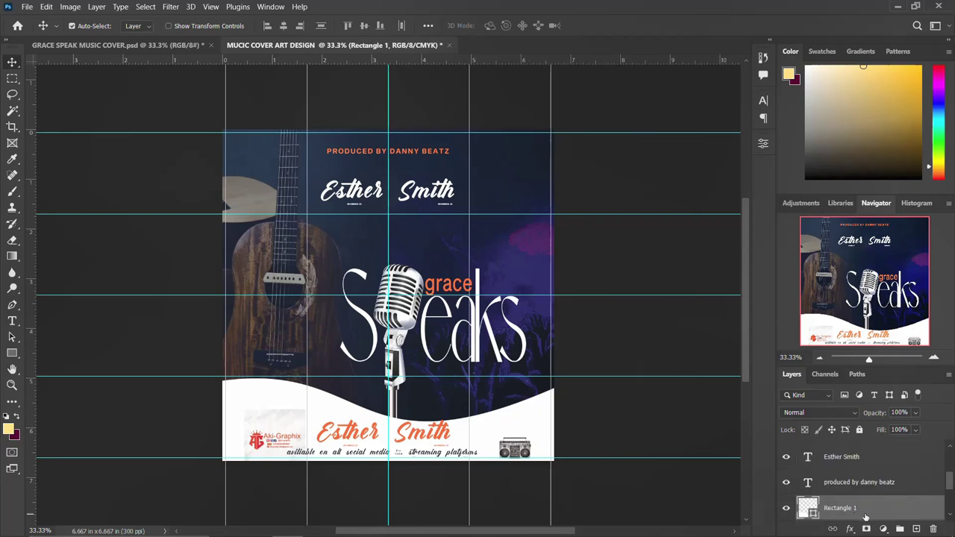
key(Up)
key(Up)
key(Up)
key(Up)
key(Up)
key(Up)
key(Up)
key(Up)
key(Up)
key(Up)
key(Up)
key(Up)
key(Up)
key(Up)
key(Up)
key(Up)
key(Up)
key(Up)
key(Up)
key(Up)
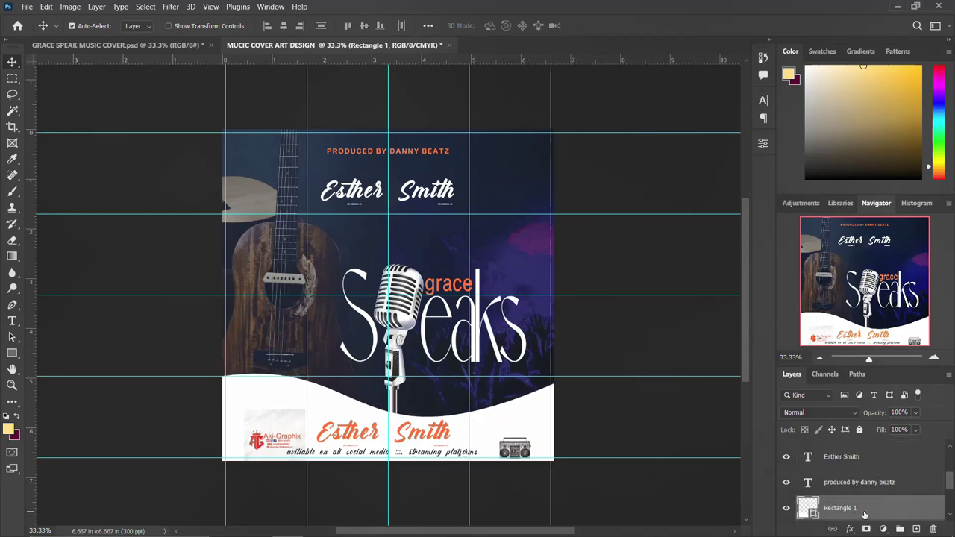
key(Up)
key(Up)
key(Up)
key(Up)
key(Up)
key(Up)
key(Up)
key(Up)
key(Up)
key(Up)
key(Up)
key(Up)
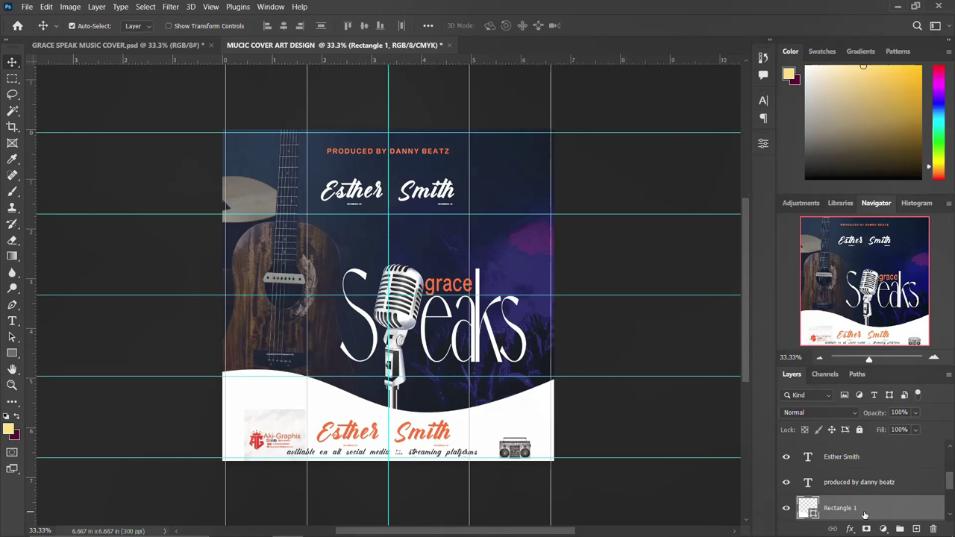
key(Up)
key(Up)
key(Up)
key(Up)
key(Up)
key(Up)
key(Up)
key(Up)
key(Up)
key(Up)
key(Up)
key(Up)
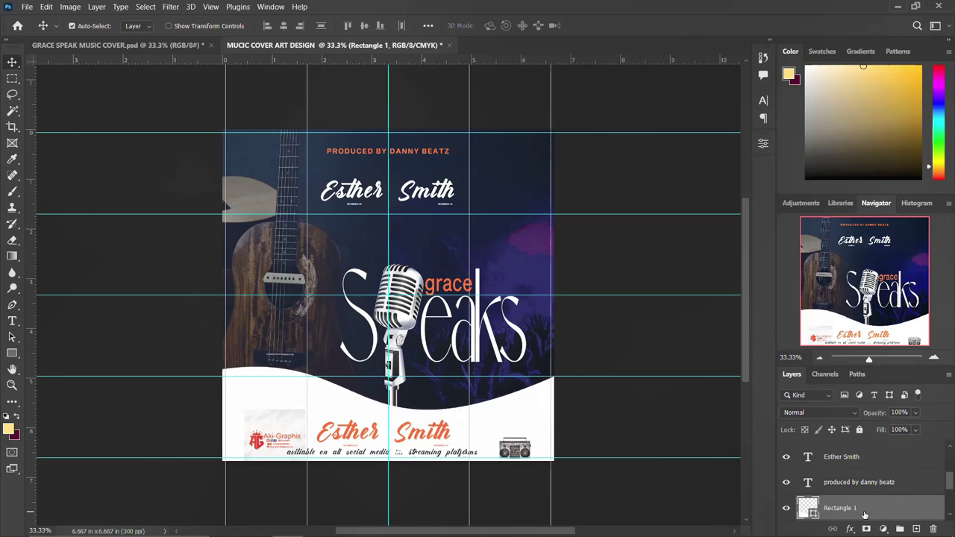
Step: Nudge the credit layers from MY LOGO NO BG down up slightly, then the logo alone
scroll(827, 497, down, 1)
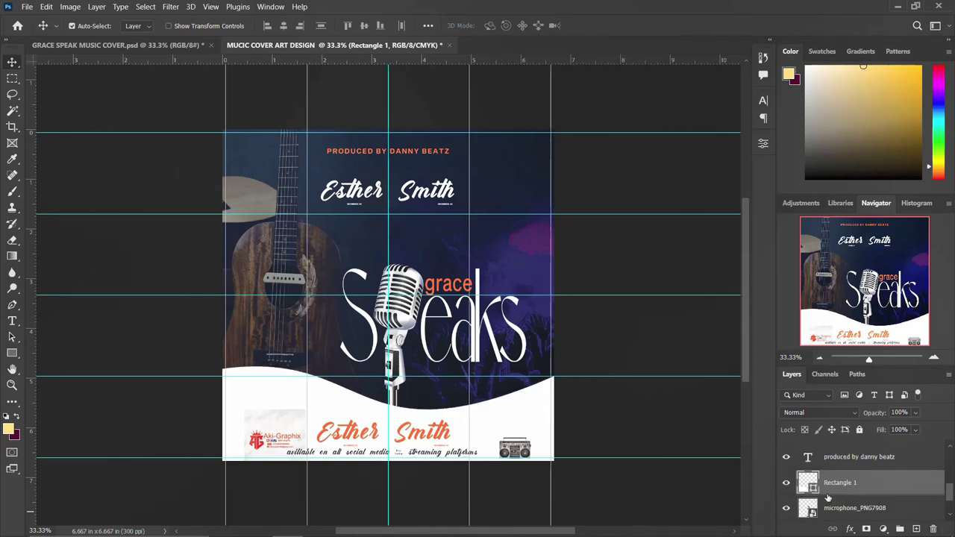
scroll(826, 497, down, 1)
scroll(848, 451, up, 1)
click(847, 458)
scroll(847, 459, up, 1)
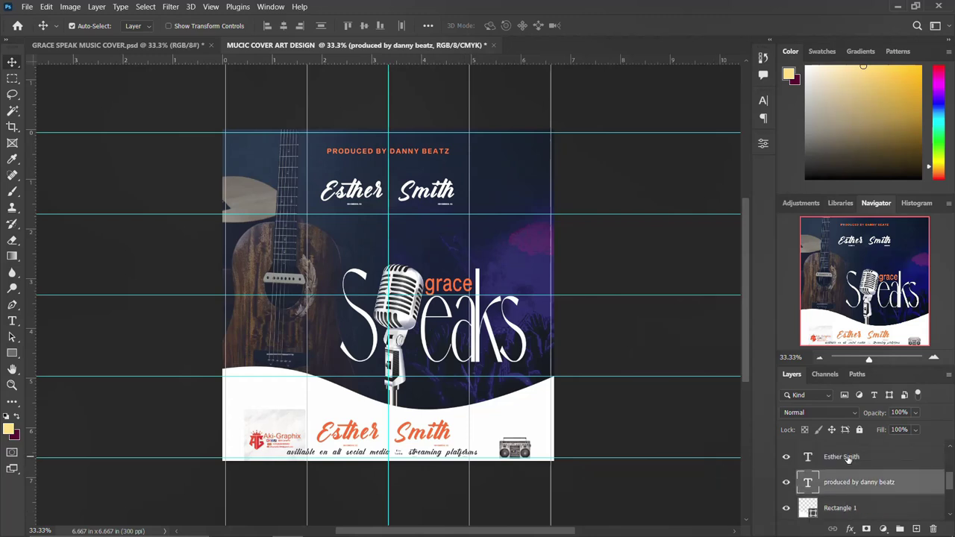
click(848, 457)
scroll(848, 459, up, 2)
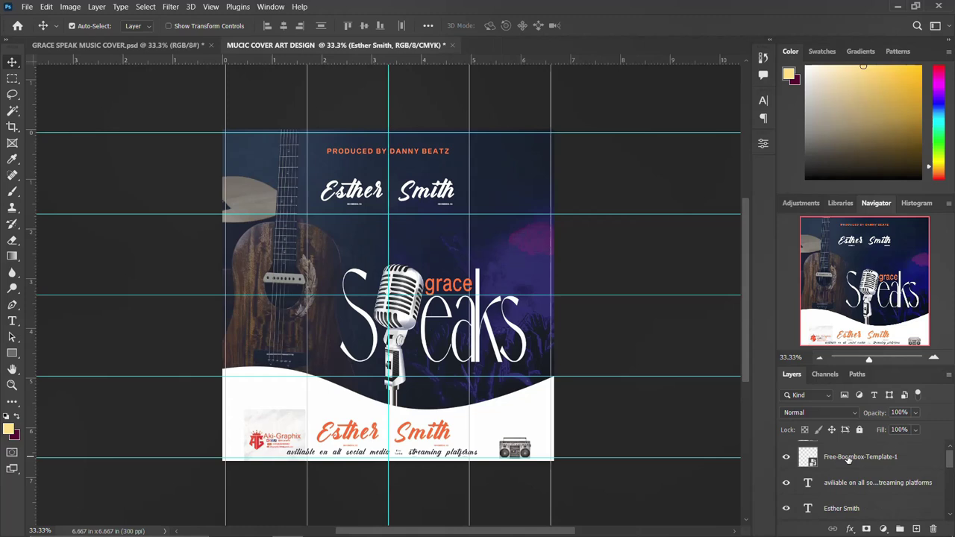
scroll(848, 460, up, 1)
shift+click(847, 455)
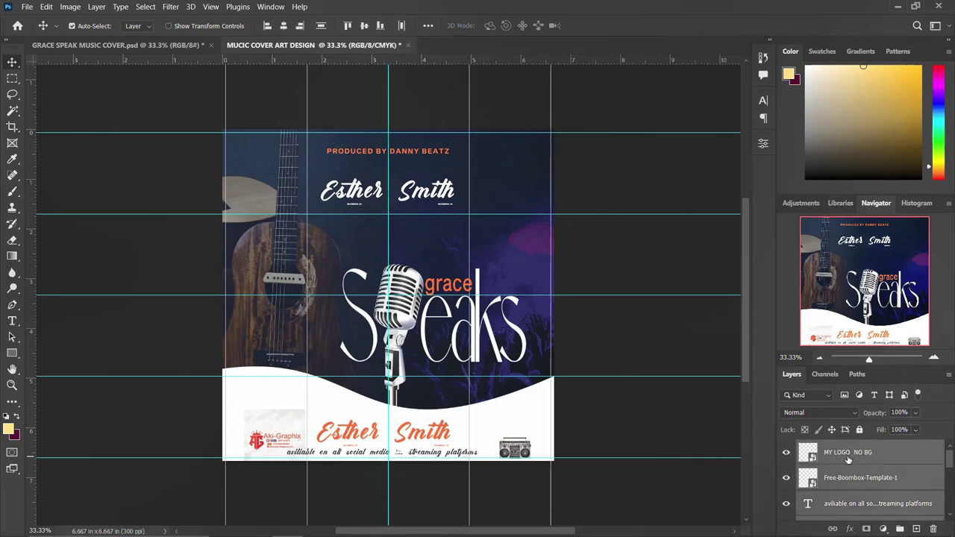
key(Up)
key(Up)
key(Up)
key(Up)
key(Up)
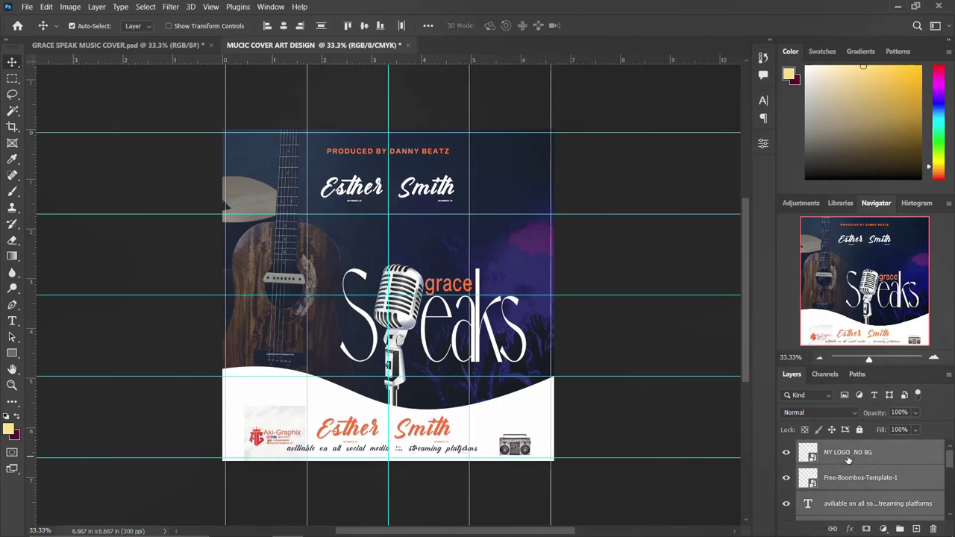
click(847, 459)
key(Up)
key(Up)
key(Up)
key(Up)
key(Up)
key(Up)
key(Up)
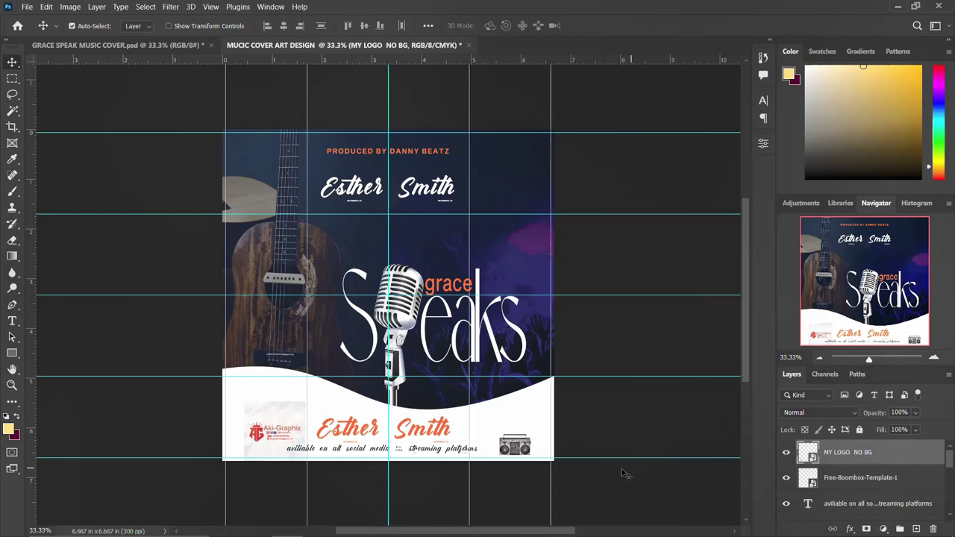
Step: Nudge the streaming-platforms text up and enlarge the top Esther Smith title to about 119%
click(427, 453)
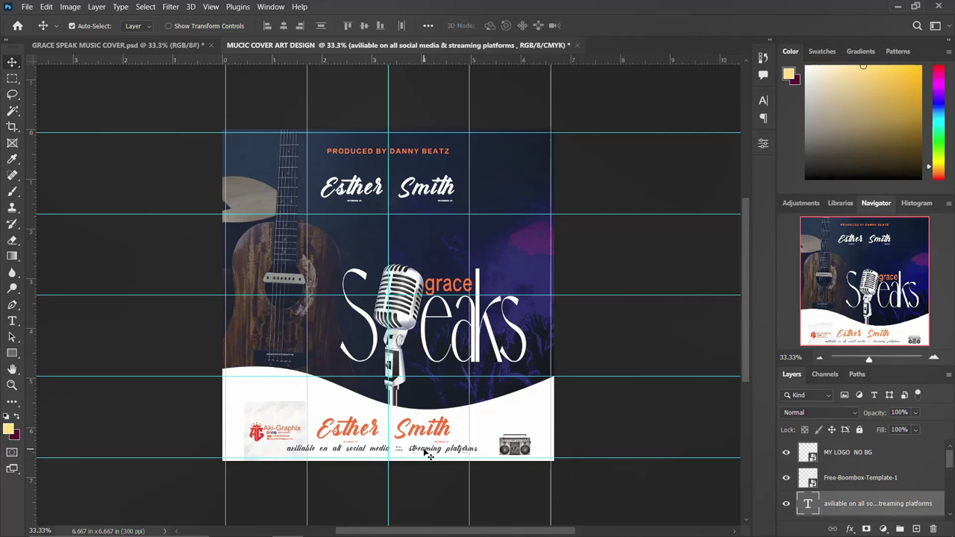
key(Up)
key(Up)
key(Up)
key(Up)
key(Up)
key(Up)
key(Up)
key(Up)
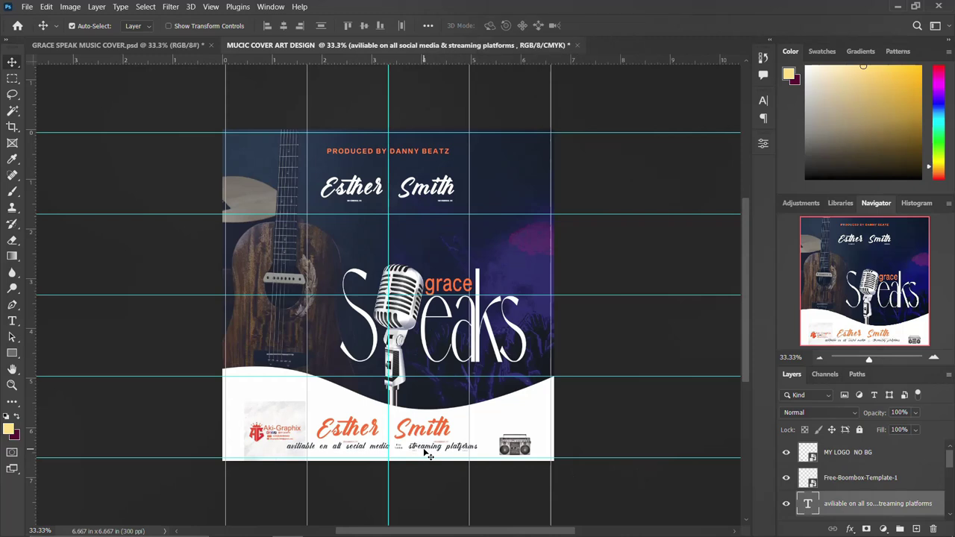
click(443, 202)
key(ctrl)
key(ctrl+t)
drag(457, 203, 470, 208)
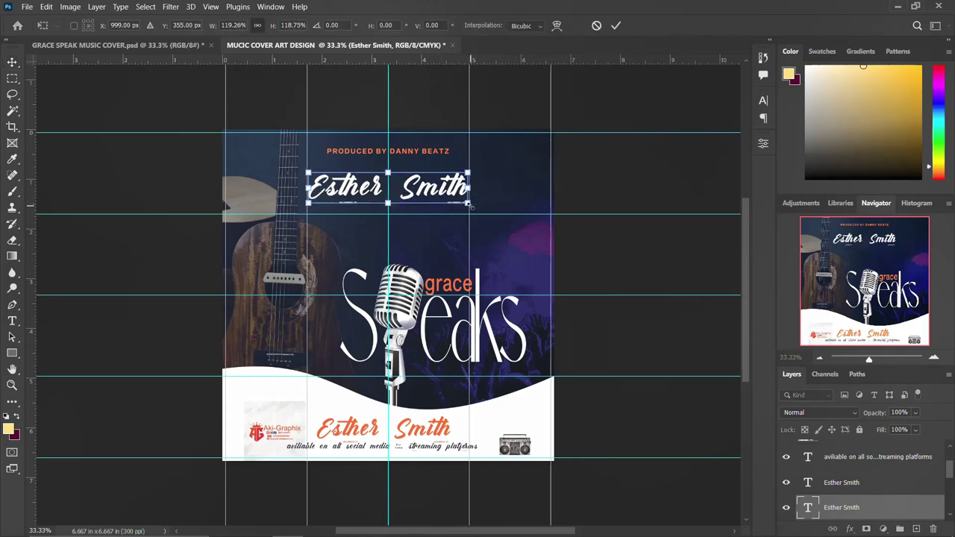
key(Return)
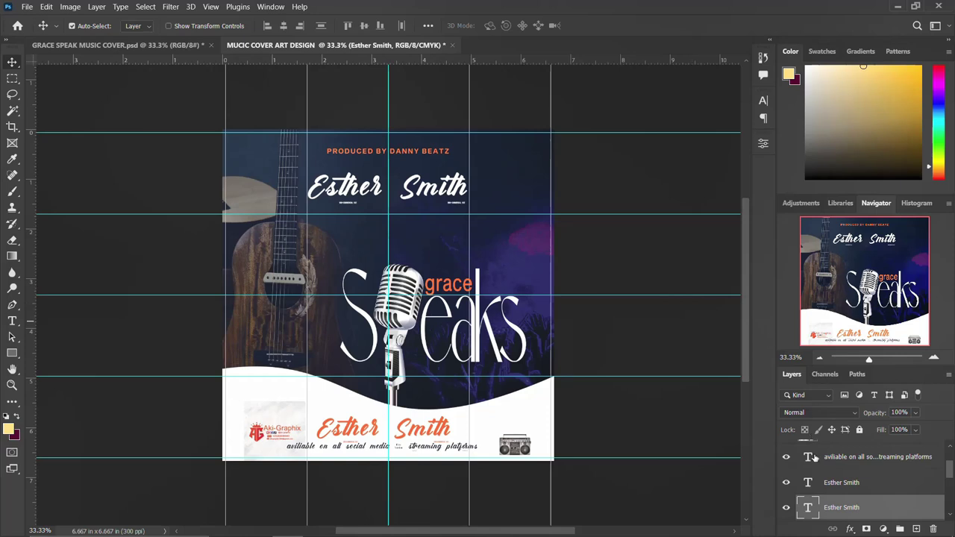
Step: Group all text and shape layers with Ctrl+G and name the group TEXTS
scroll(849, 475, down, 3)
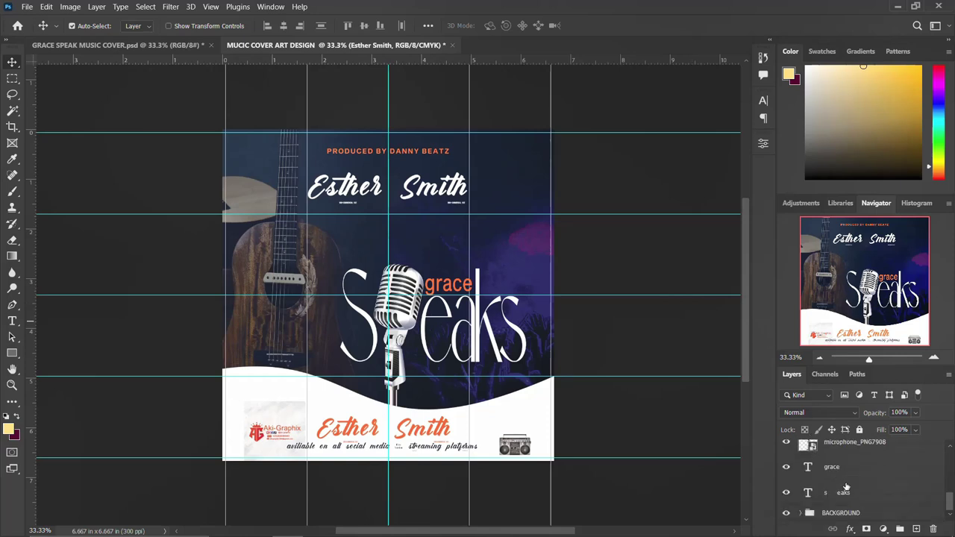
click(844, 495)
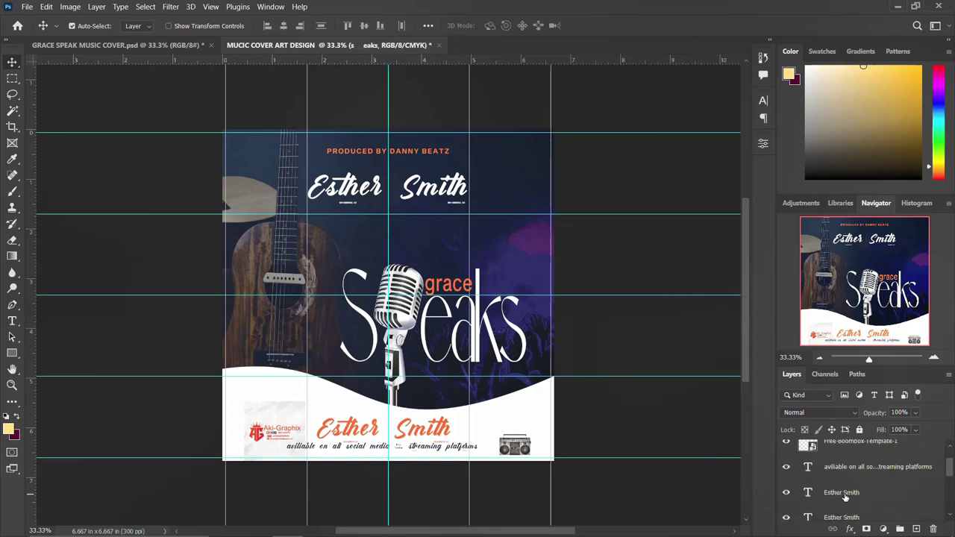
scroll(846, 477, up, 3)
shift+click(846, 456)
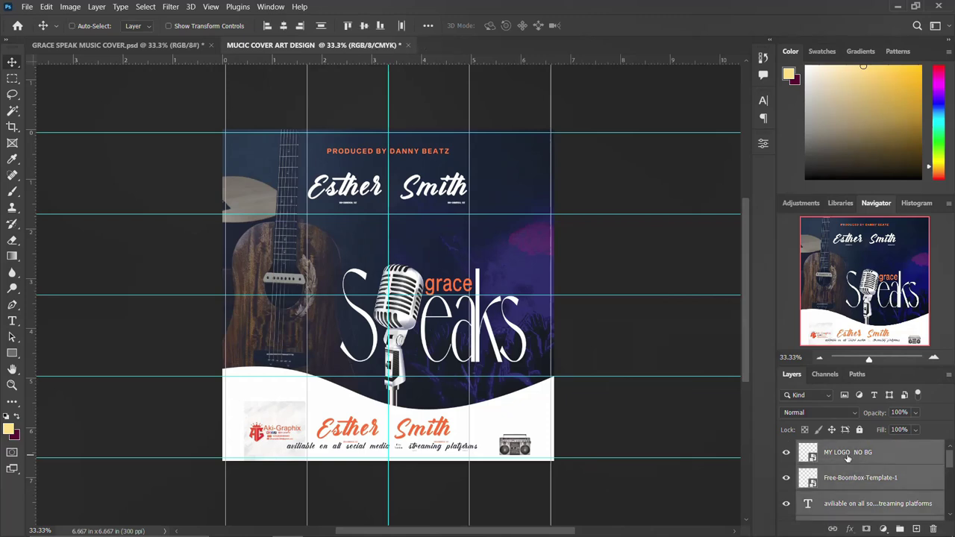
key(ctrl+g)
double_click(831, 448)
text(TE)
key(Return)
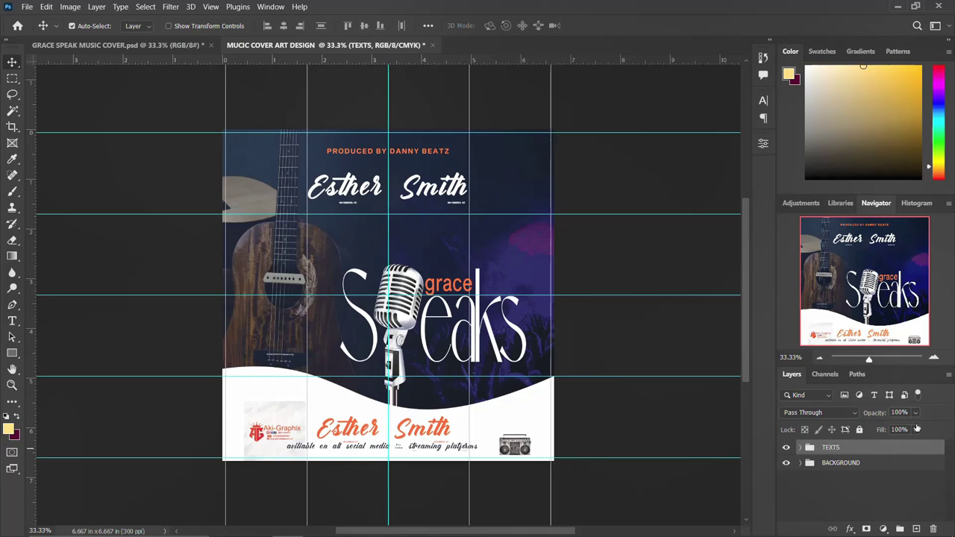
Step: Rename the TEXTS group to TEXTS & SHAPE and keep it visible
click(787, 448)
click(788, 448)
double_click(828, 448)
click(848, 448)
key(Return)
click(786, 447)
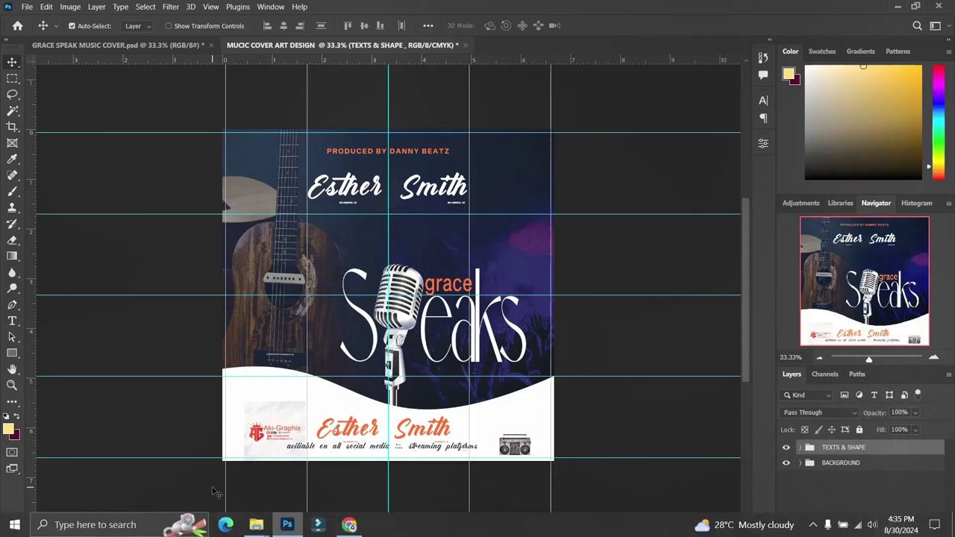
Step: Place the singer photo, scale it to about 25% and move it left beside the microphone
mouse_move(255, 525)
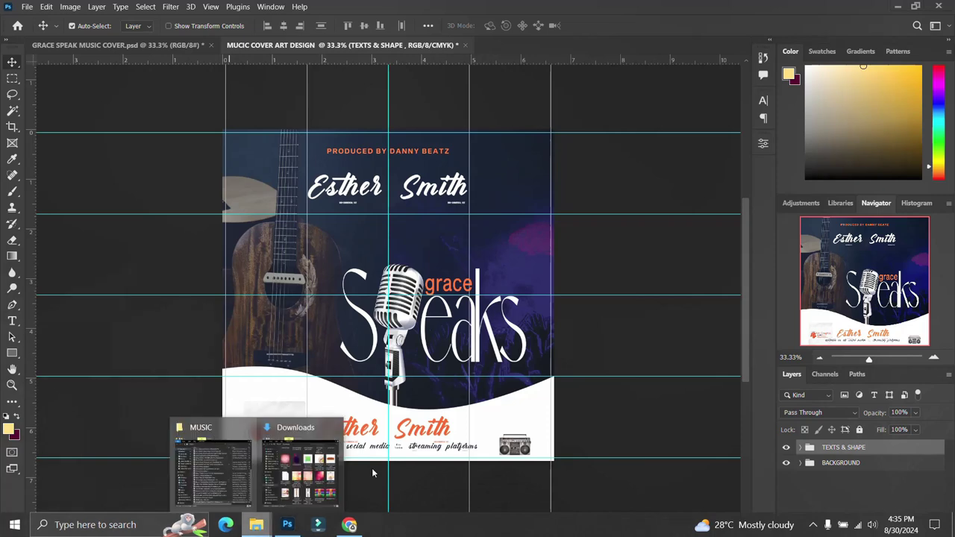
drag(561, 285, 561, 285)
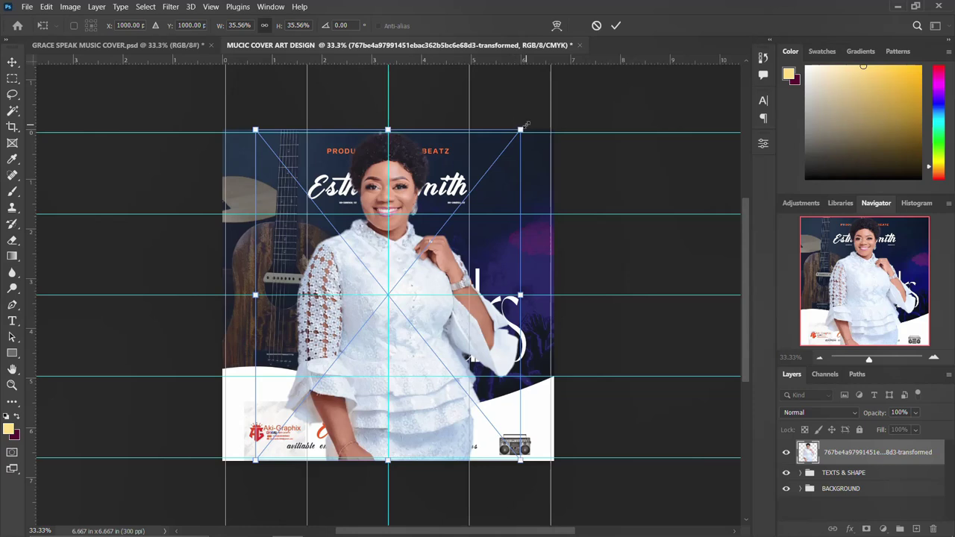
drag(520, 129, 482, 177)
drag(410, 262, 320, 276)
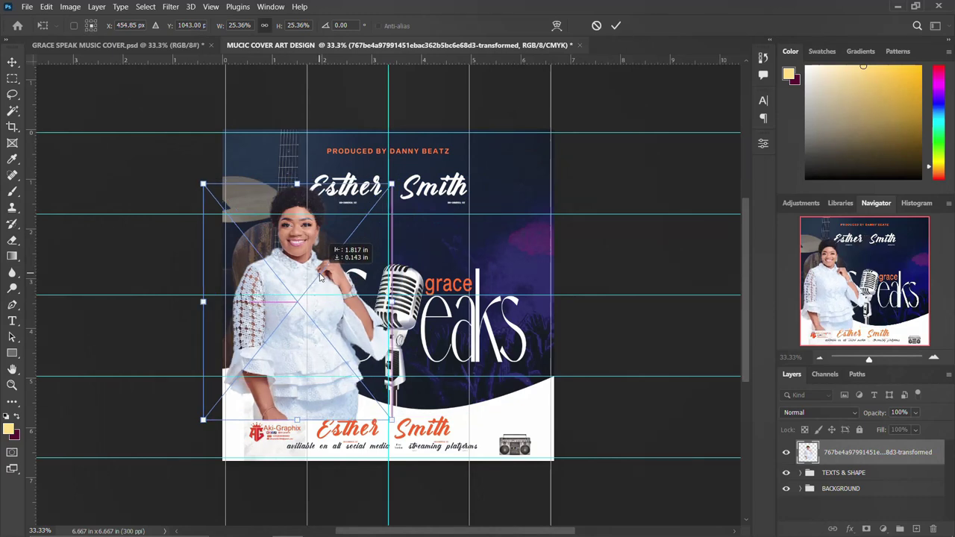
key(Return)
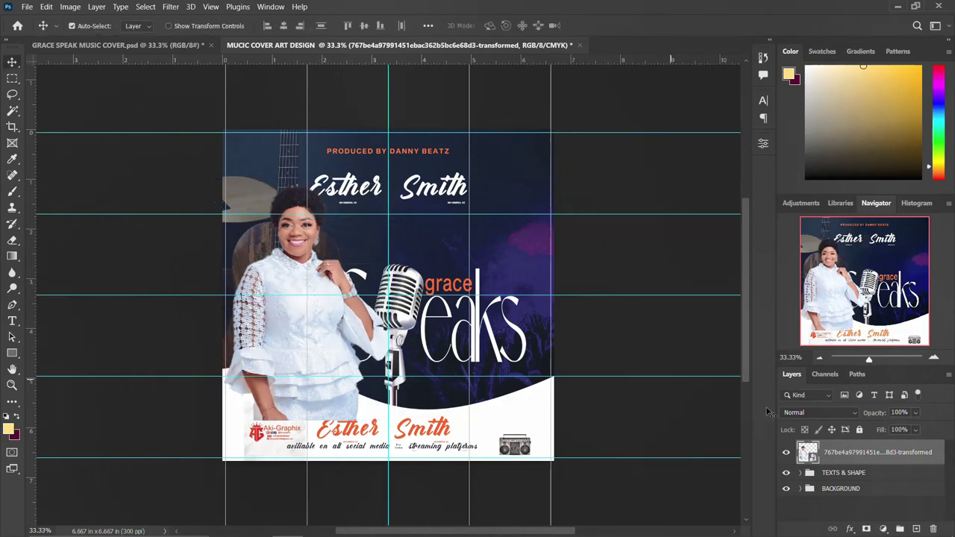
Step: Mask the singer photo, soft-brush out its lower dress and right edge, then nudge it slightly
click(866, 529)
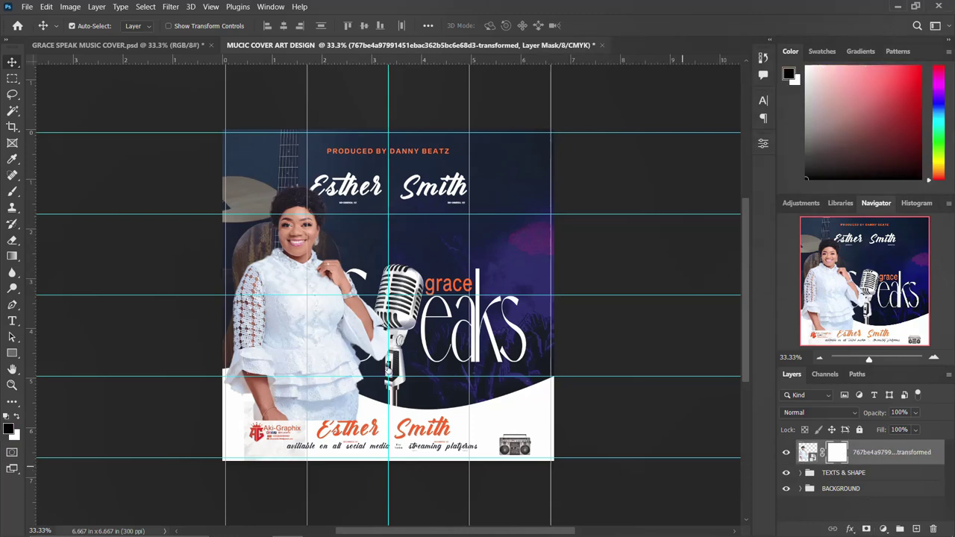
key(b)
mouse_move(379, 392)
mouse_down()
mouse_move(351, 376)
mouse_move(252, 406)
mouse_move(234, 394)
mouse_move(239, 413)
mouse_move(345, 394)
mouse_move(379, 358)
mouse_move(384, 289)
mouse_up()
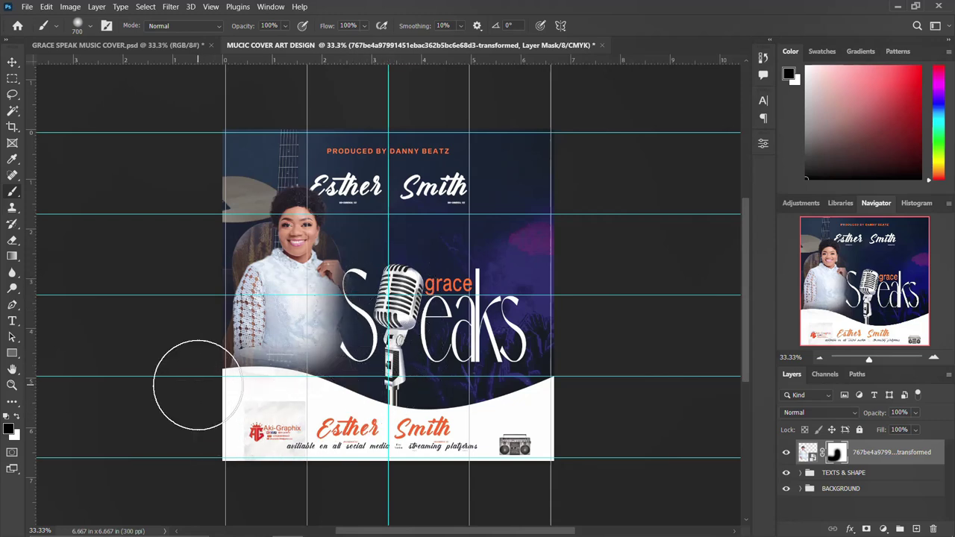
click(11, 61)
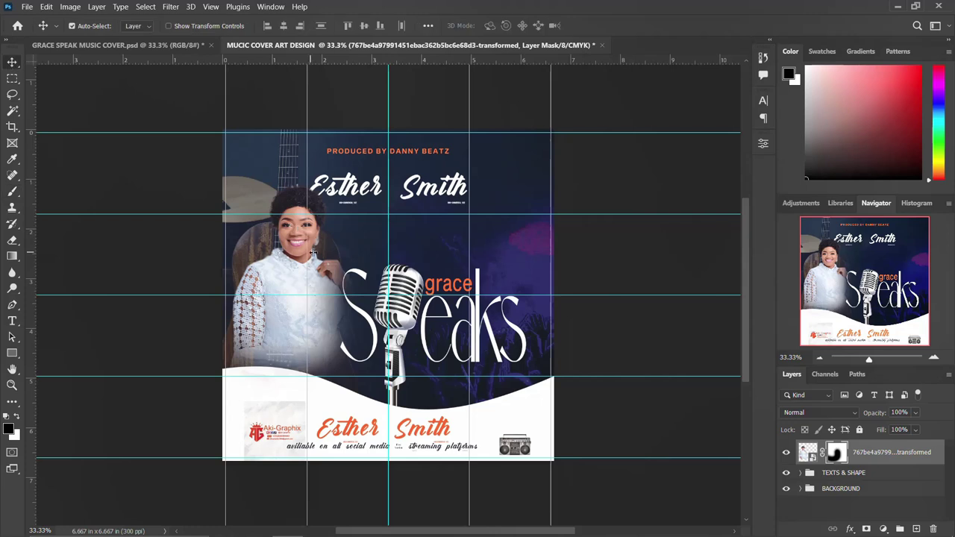
mouse_move(289, 278)
mouse_down()
mouse_move(281, 276)
mouse_move(291, 292)
mouse_up()
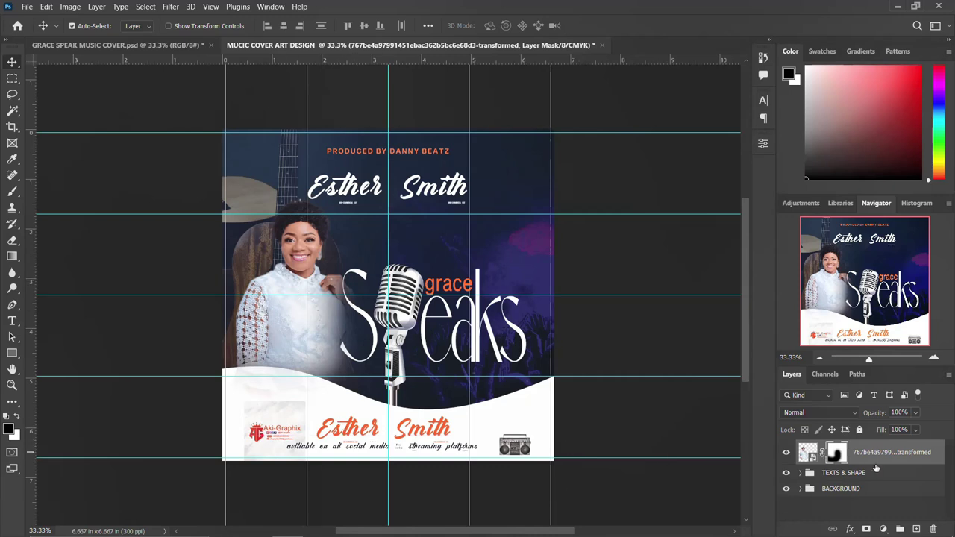
Step: Group the singer photo layer and name the group IMAGE
key(ctrl+g)
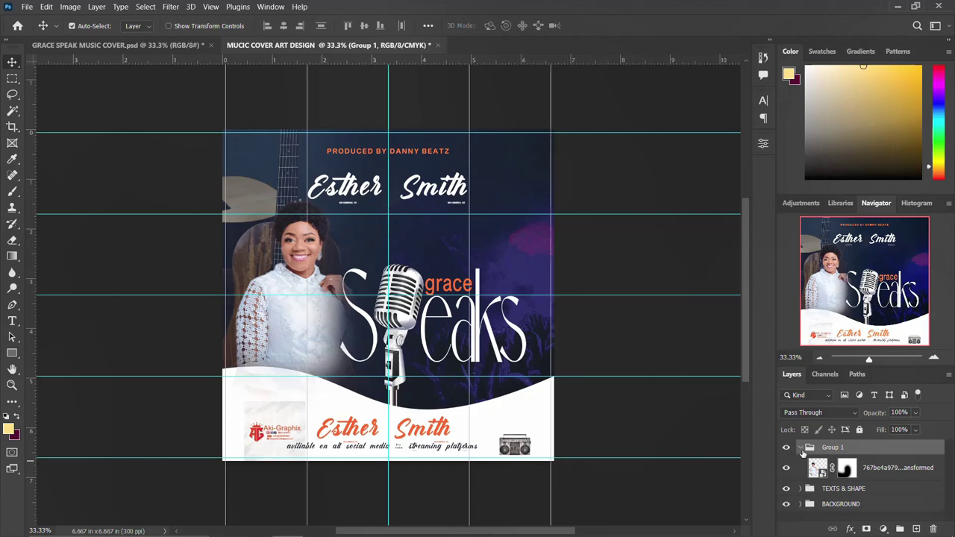
click(801, 449)
double_click(842, 448)
key(BackSpace)
text(IMAGE)
key(Return)
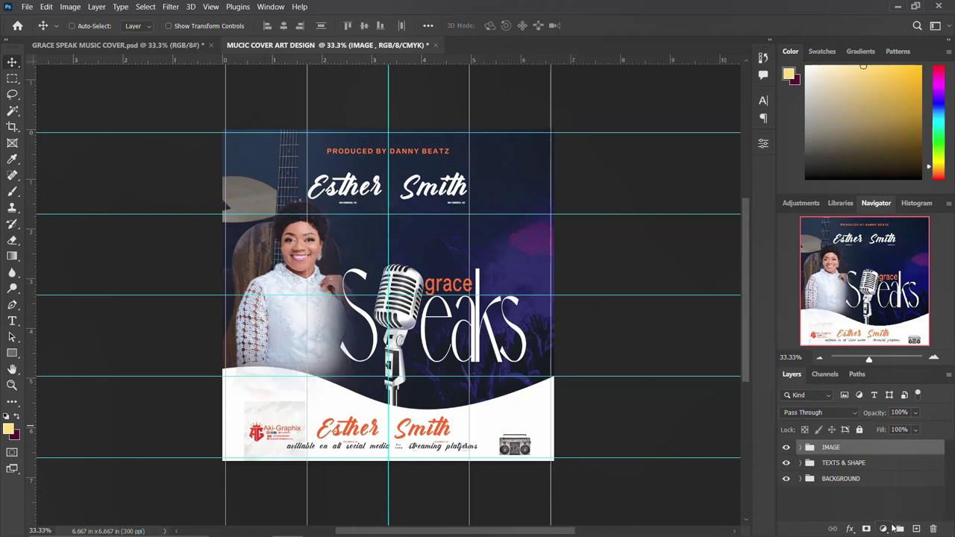
Step: Stamp all visible artwork into Layer 1, convert it to a smart object, and apply Camera Raw Filter
key(ctrl+alt+shift+e)
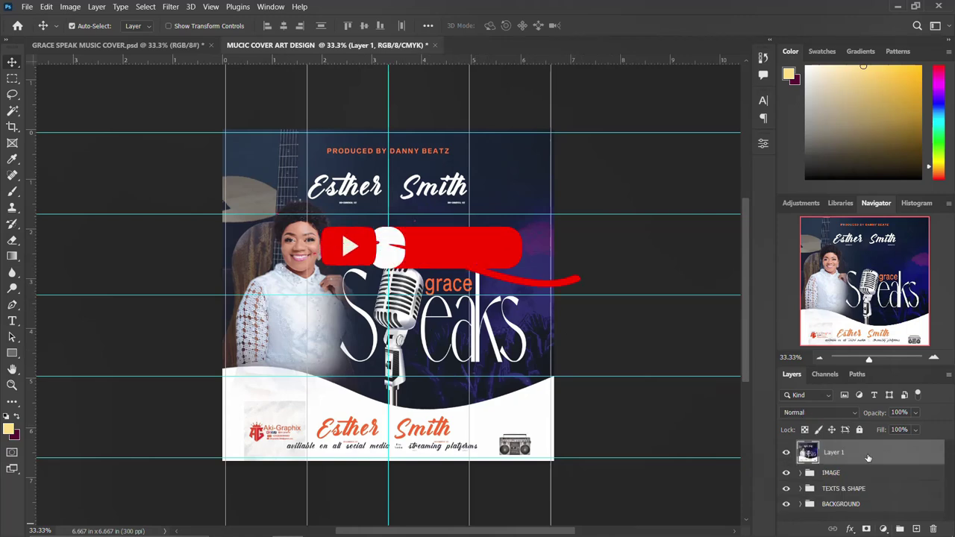
right_click(868, 458)
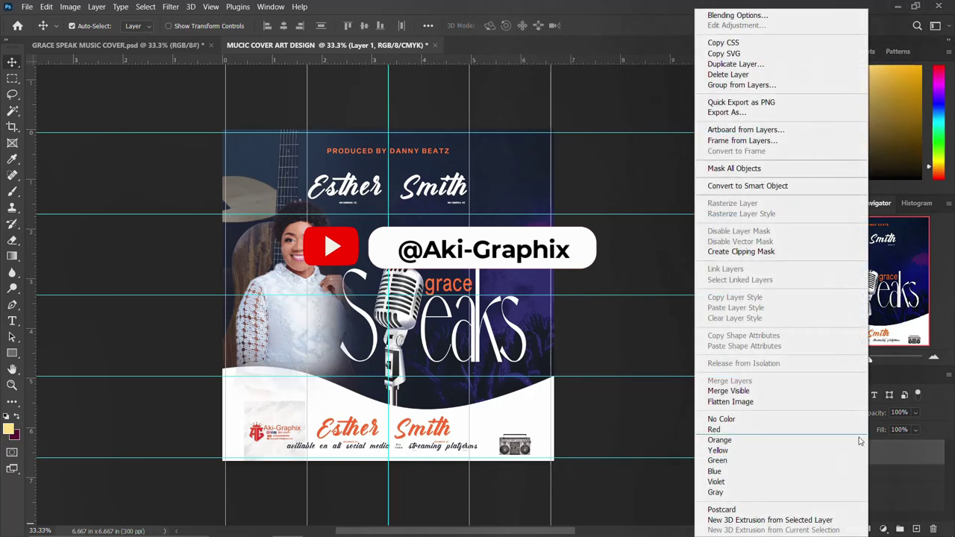
click(760, 189)
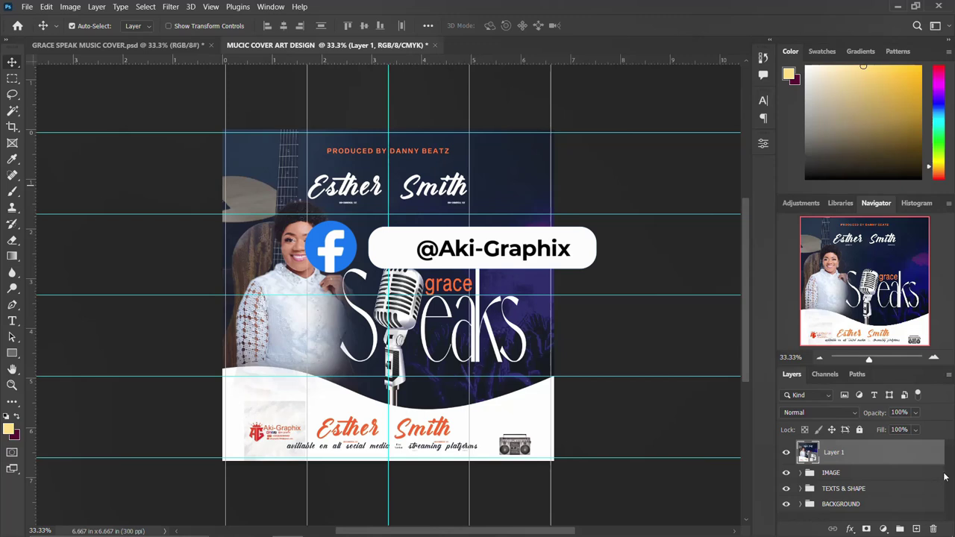
click(171, 8)
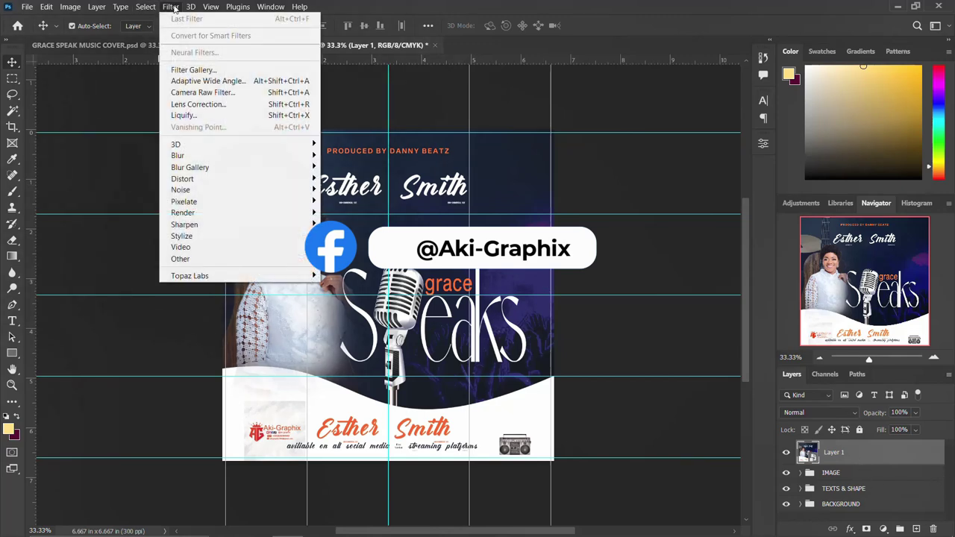
click(203, 92)
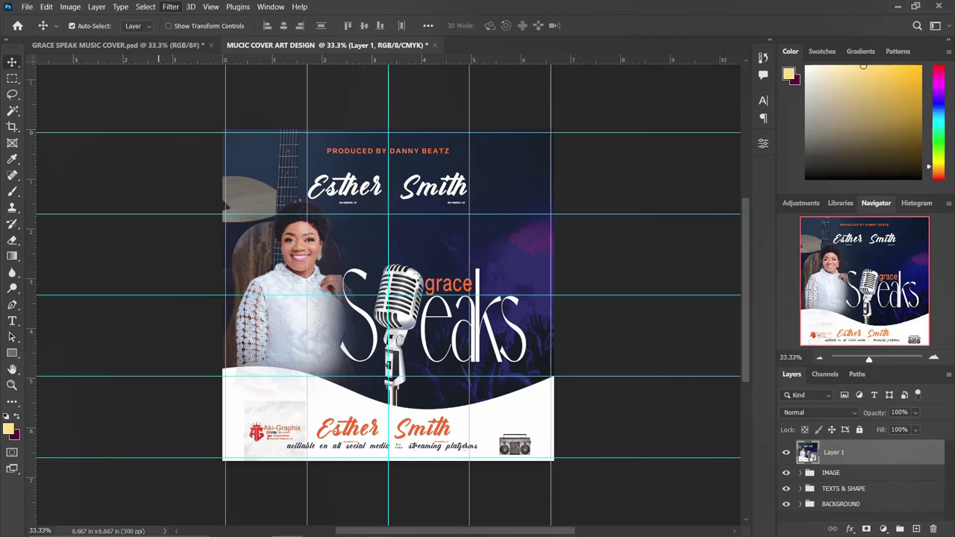
key(ctrl+shift+a)
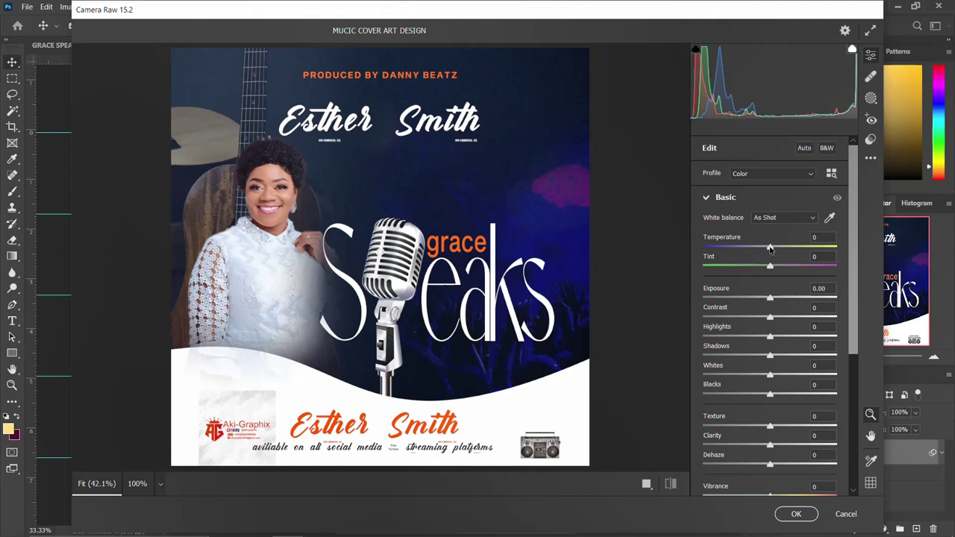
Step: In Camera Raw, set Temperature -7, Tint +21, Contrast +12, Blacks -50, Texture +21, Vibrance +14
mouse_move(771, 248)
mouse_down()
mouse_move(782, 251)
mouse_move(765, 248)
mouse_up()
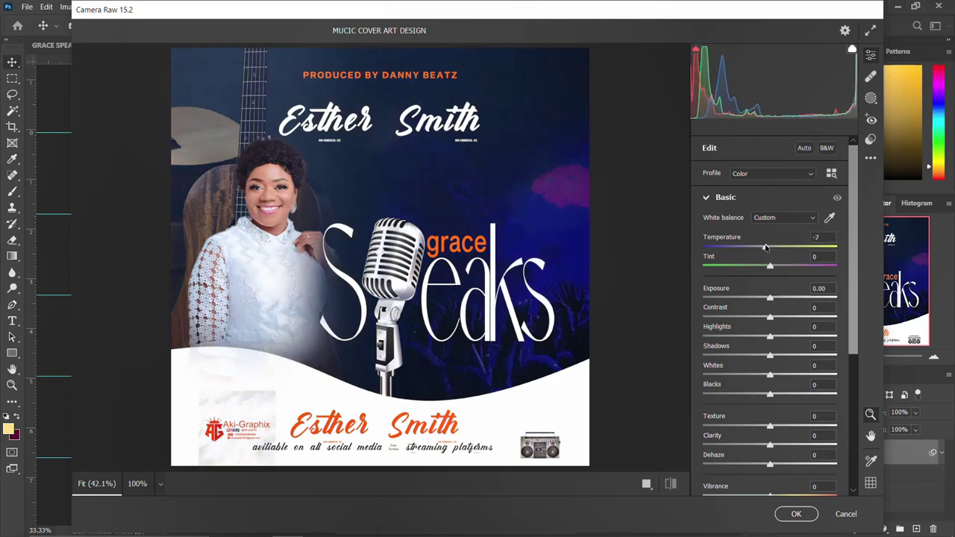
drag(774, 269, 786, 273)
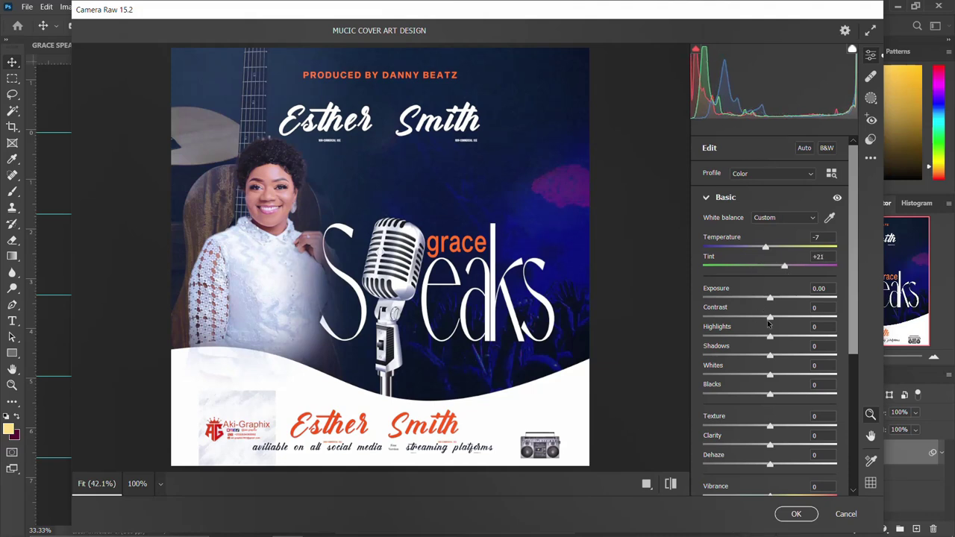
mouse_move(770, 319)
mouse_down()
mouse_move(777, 324)
mouse_move(751, 338)
mouse_move(769, 338)
mouse_move(770, 326)
mouse_up()
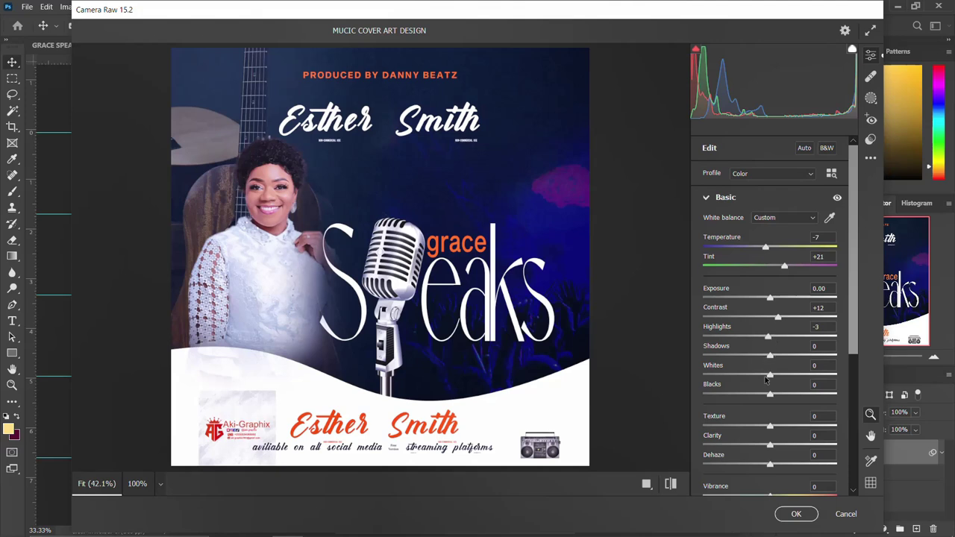
drag(771, 398, 737, 396)
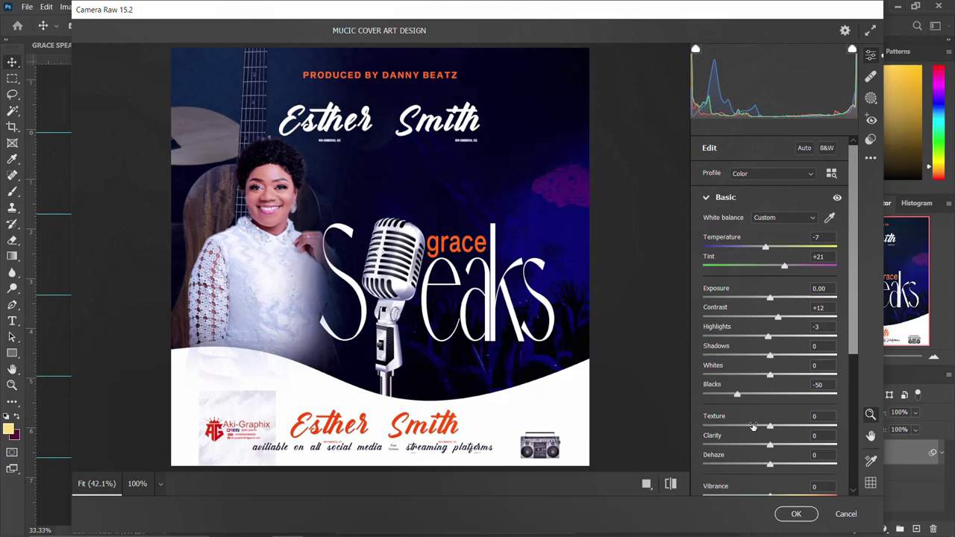
drag(771, 427, 780, 445)
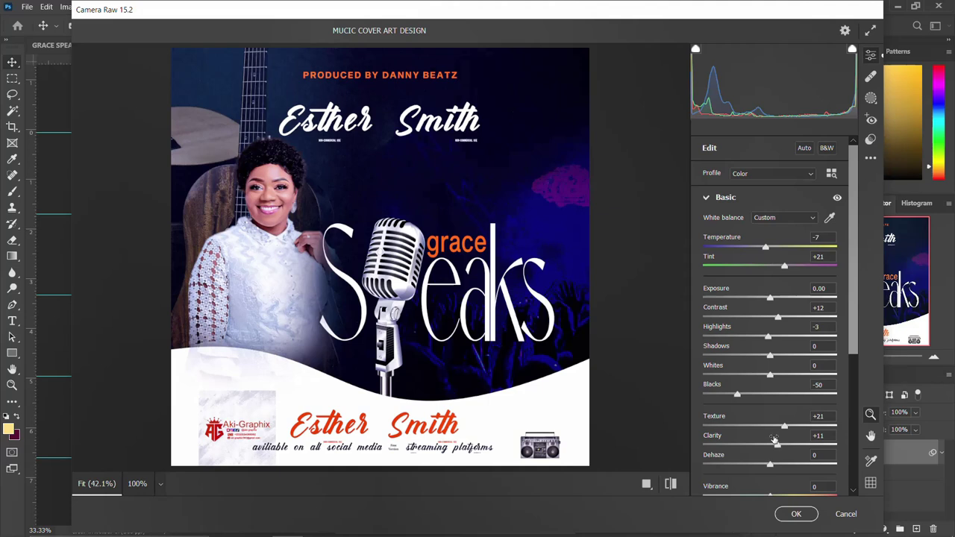
scroll(780, 446, down, 2)
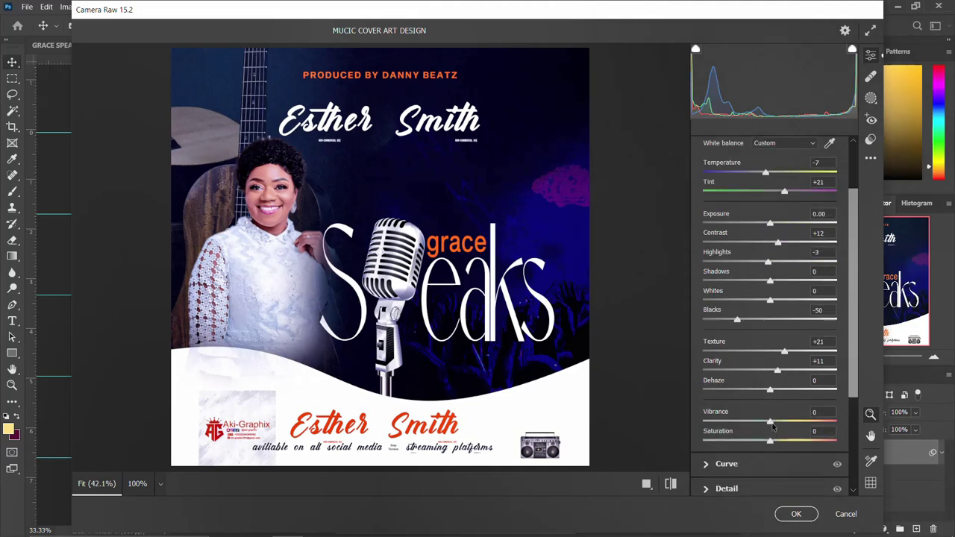
mouse_move(771, 423)
mouse_down()
mouse_move(781, 422)
mouse_move(776, 444)
mouse_move(747, 440)
mouse_move(762, 440)
mouse_up()
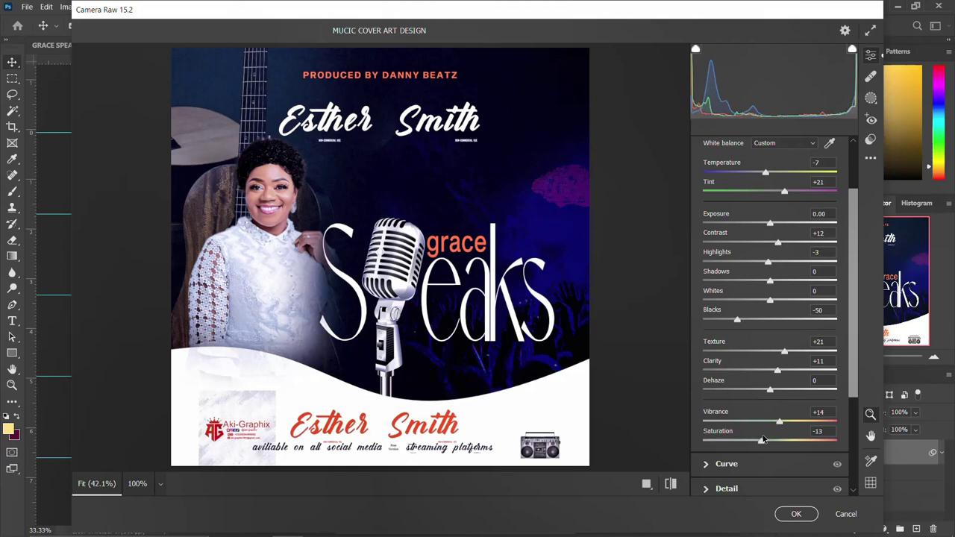
scroll(740, 462, down, 2)
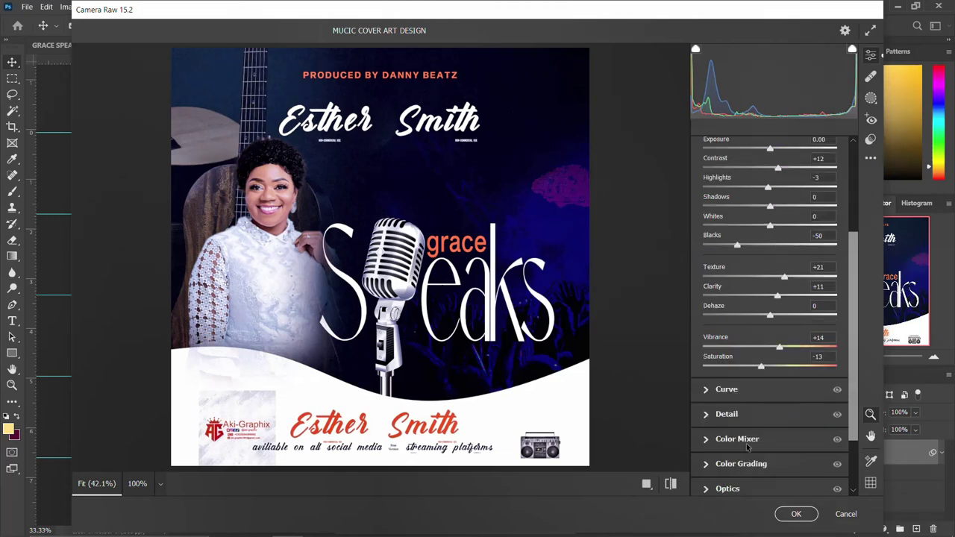
Step: In Detail, set Sharpening 36, Noise Reduction 18 and Color Noise Reduction 42
click(707, 414)
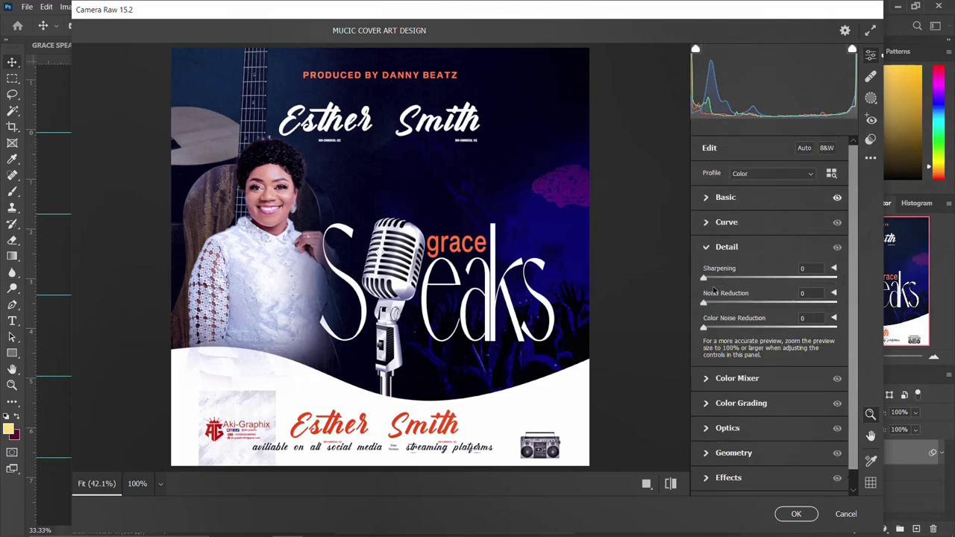
drag(703, 279, 726, 303)
drag(704, 329, 764, 327)
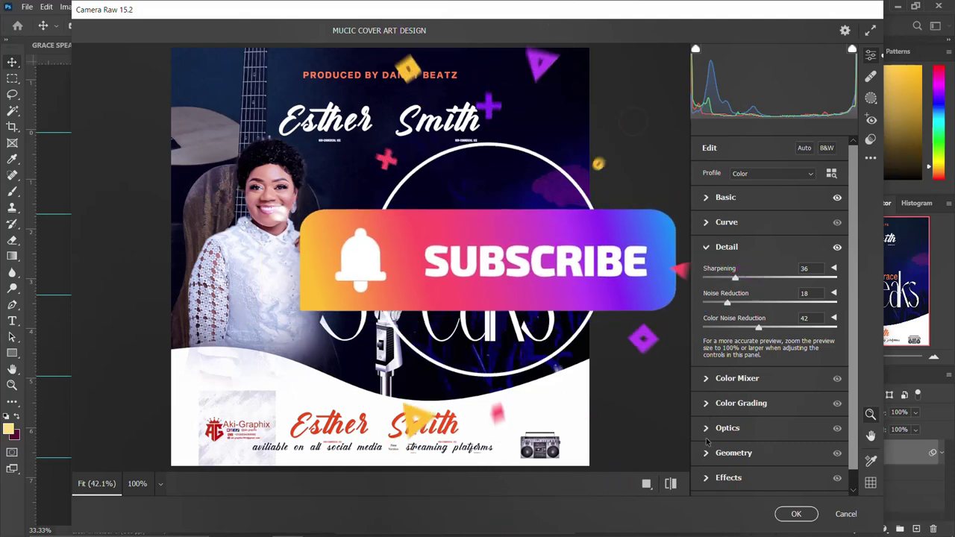
Step: Add Grain 21 and Vignetting -6 in Effects, then compare the before/after view
click(707, 478)
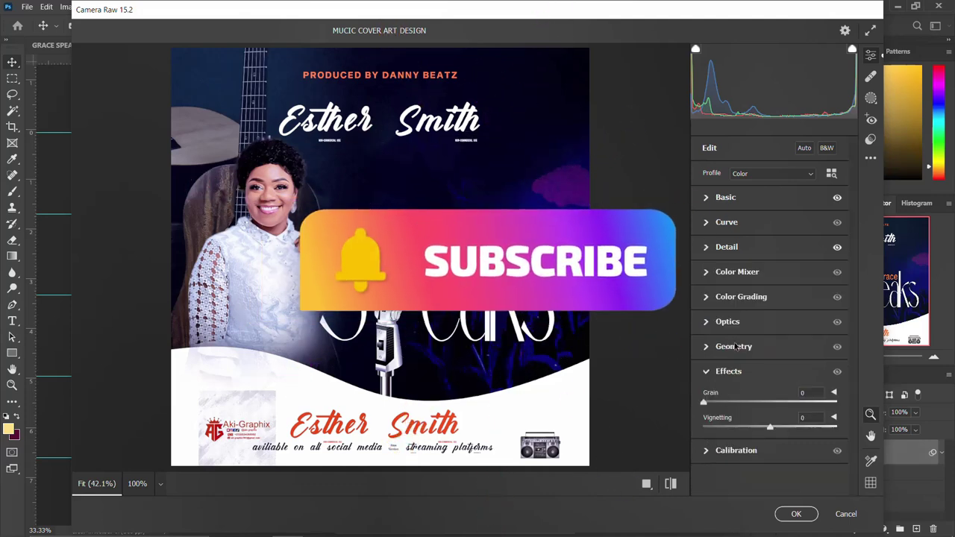
drag(705, 400, 731, 402)
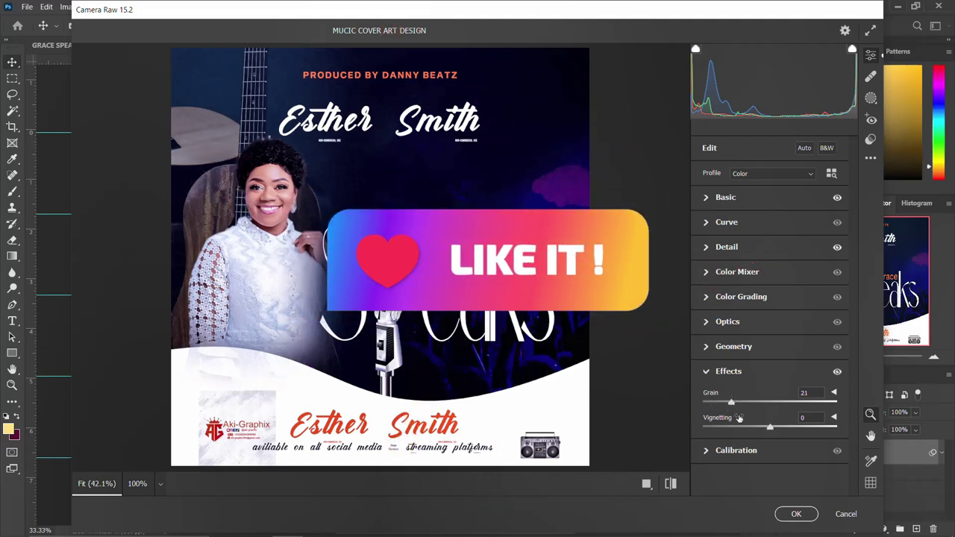
drag(770, 429, 767, 428)
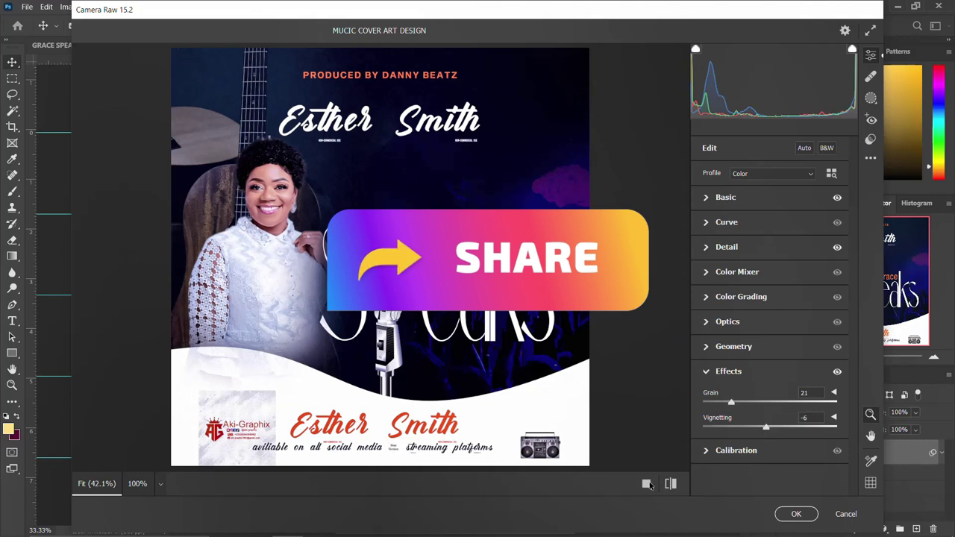
click(646, 483)
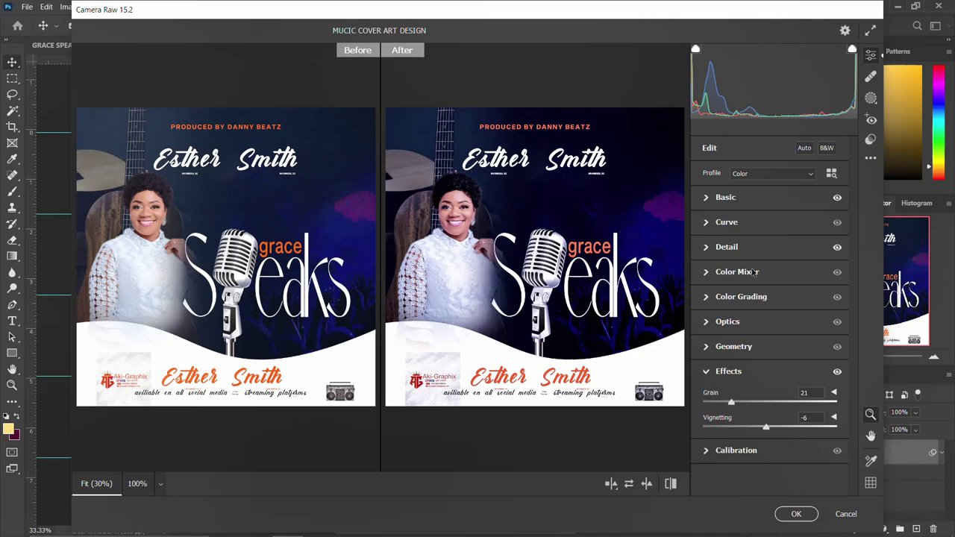
Step: Apply the Camera Raw grade to Layer 1, compare it with the layer hidden, then collapse its Smart Filters
click(795, 513)
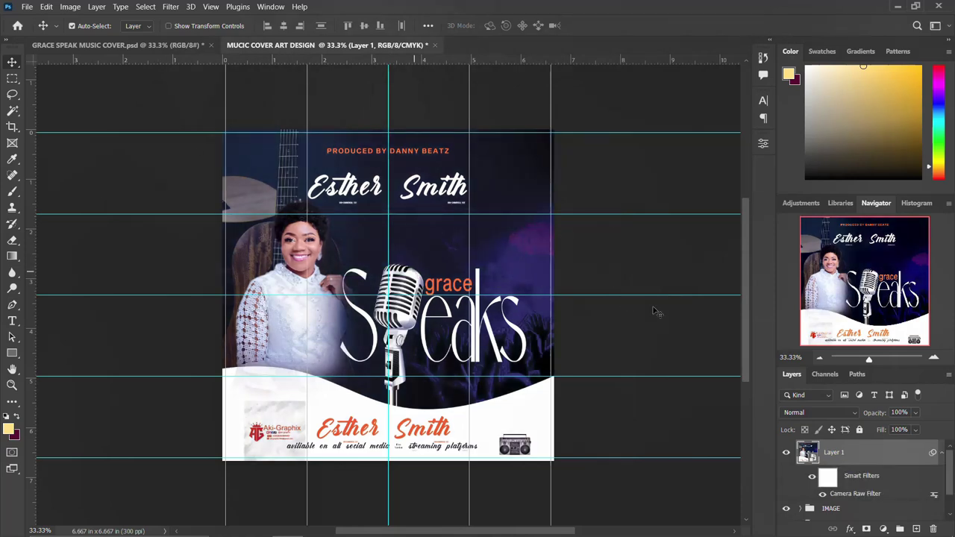
click(785, 452)
click(785, 453)
click(942, 453)
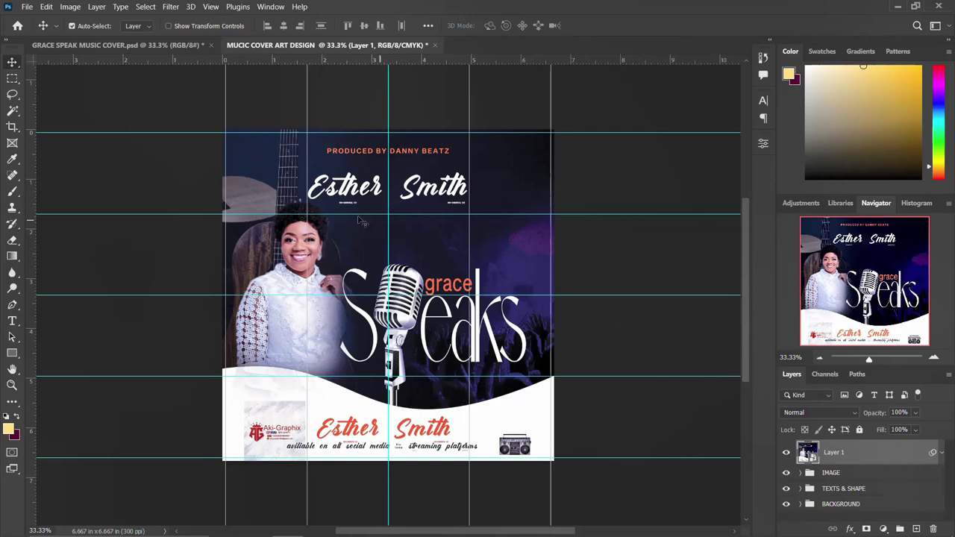